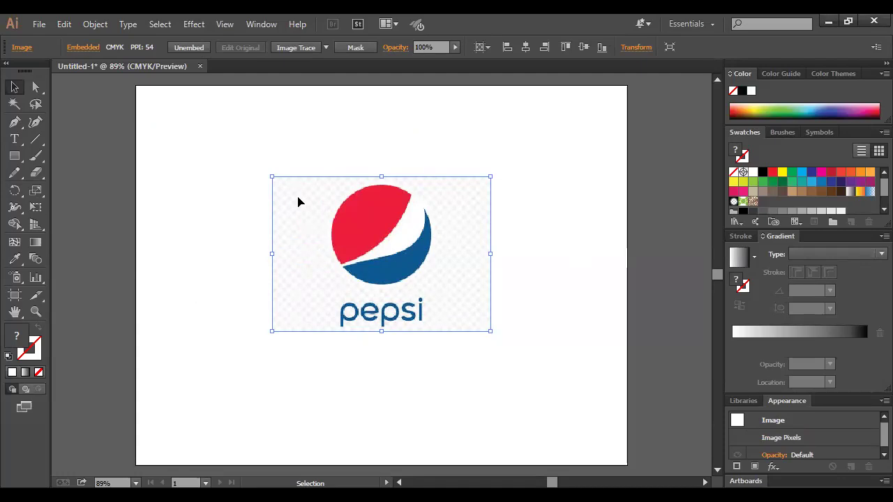
Resize the Pepsi logo image and place it at the artboard's upper-left corner as a reference
left_click_drag(490, 331, 450, 303)
left_click_drag(370, 247, 238, 161)
left_click(309, 216)
key("ctrl+1")
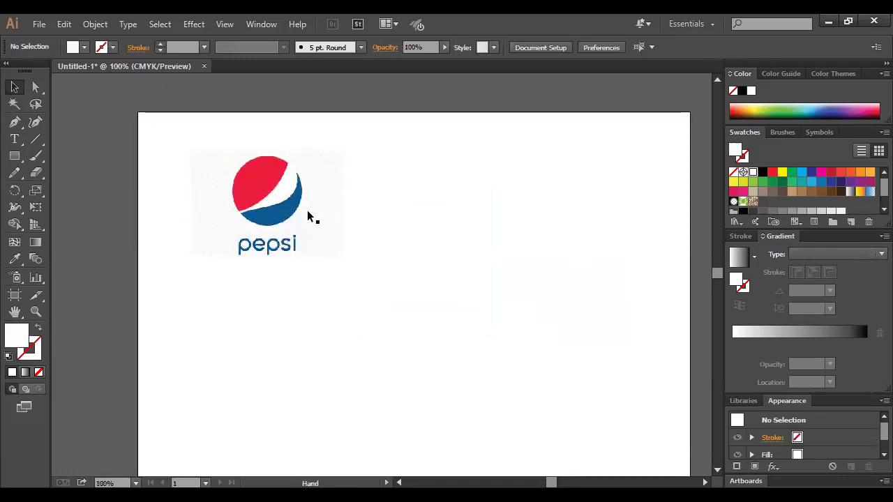
left_click_drag(271, 195, 245, 187)
left_click_drag(282, 228, 304, 231)
left_click(309, 216)
left_click(286, 215)
key("ctrl+shift+a")
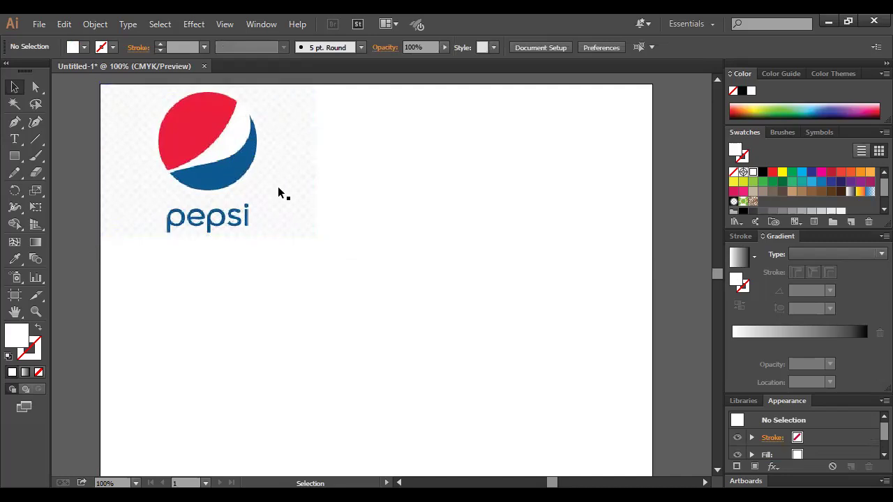
Lock the reference logo image in place and leave nothing selected
left_click(278, 166)
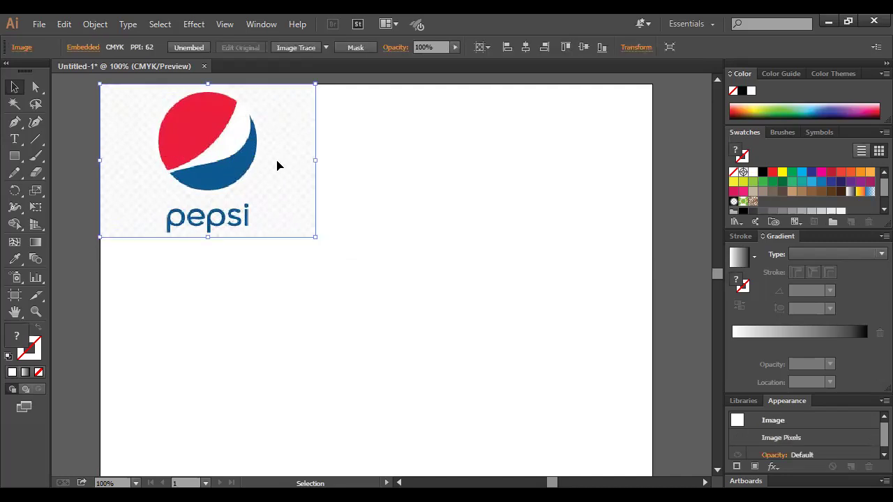
key("a")
key("ctrl+shift+a")
key("v")
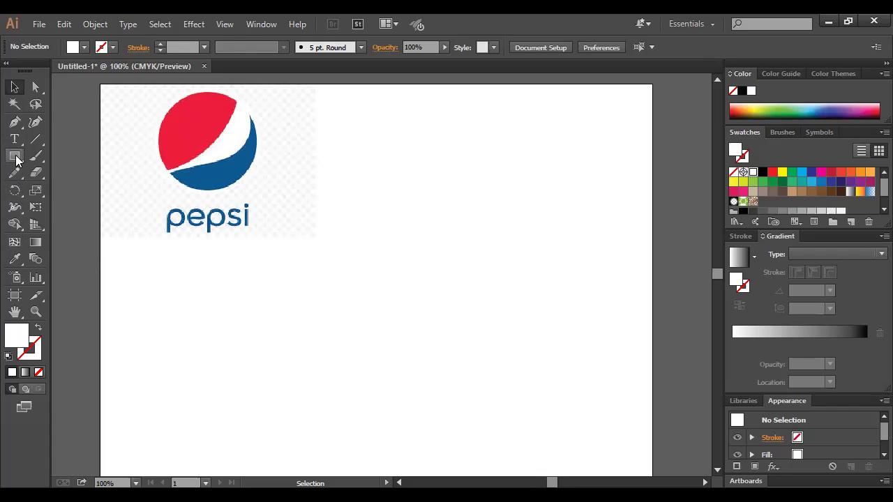
Draw a circle with the Ellipse tool below and to the right of the reference logo and fill it with red
left_click_drag(16, 161, 74, 190)
left_click_drag(461, 286, 532, 357)
left_click(14, 87)
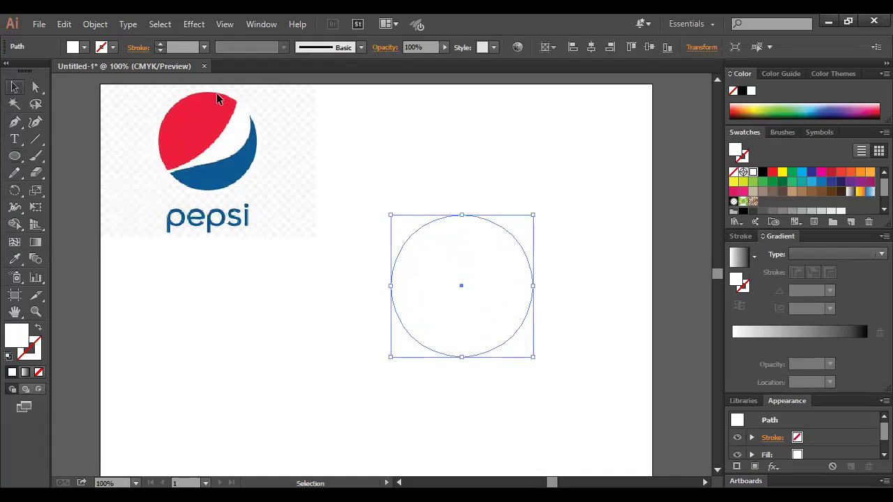
left_click(773, 172)
left_click(613, 265)
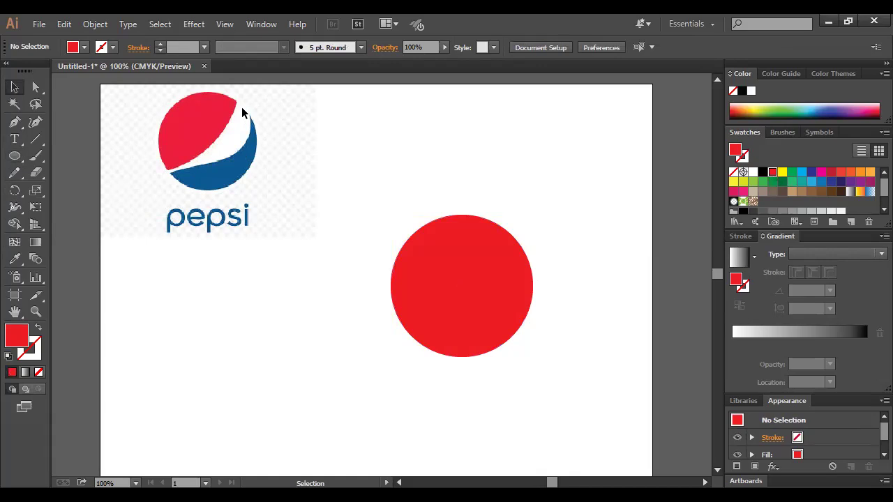
left_click(462, 278)
left_click(578, 276)
left_click(492, 255)
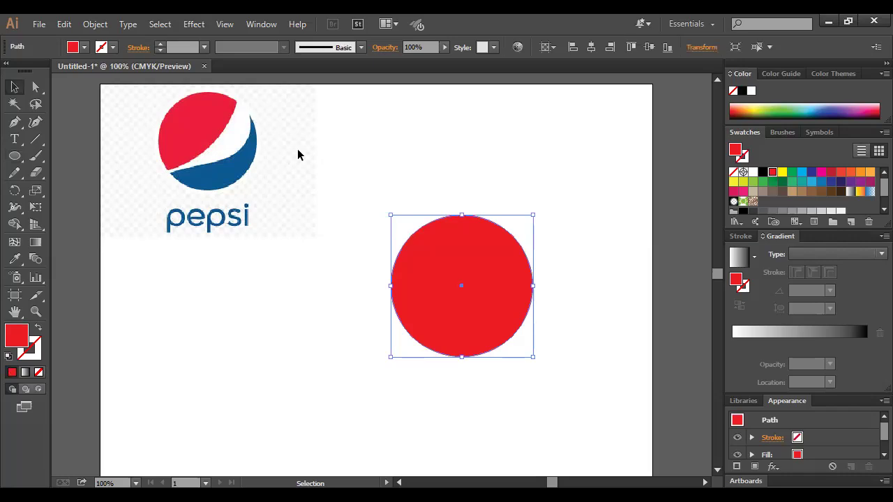
key("ctrl+shift+a")
key("ctrl+f")
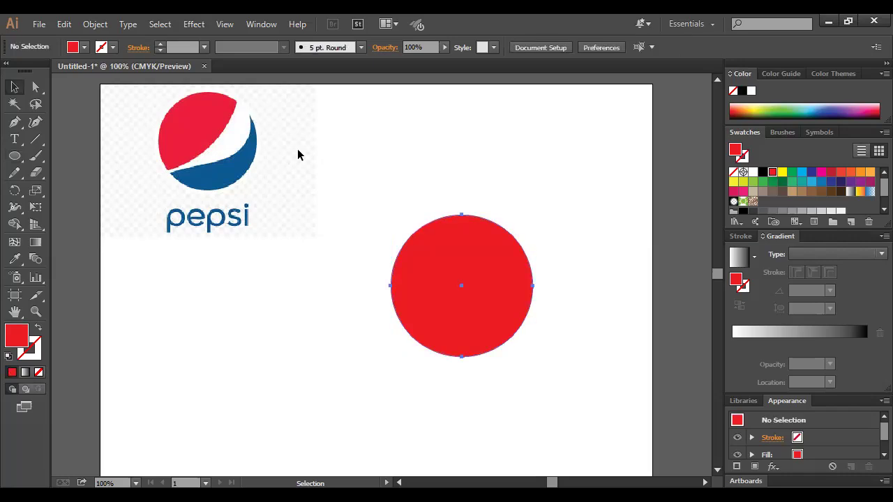
left_click(594, 268)
key("ctrl+f")
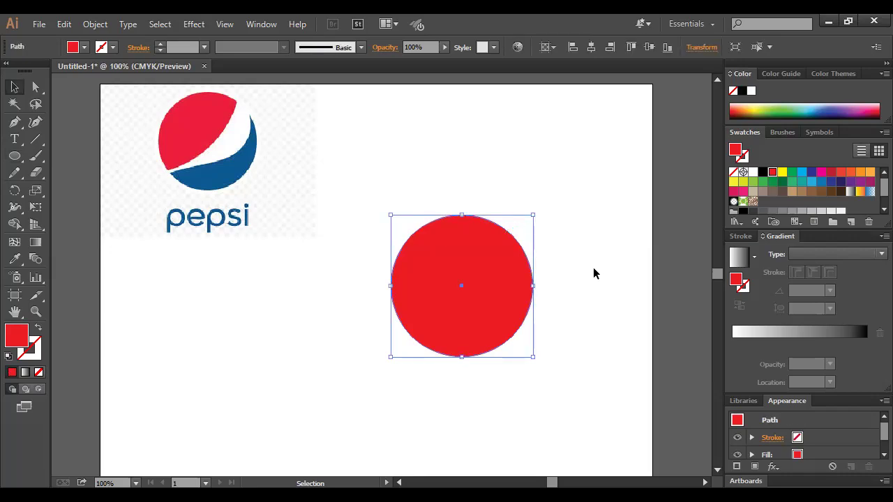
left_click(594, 269)
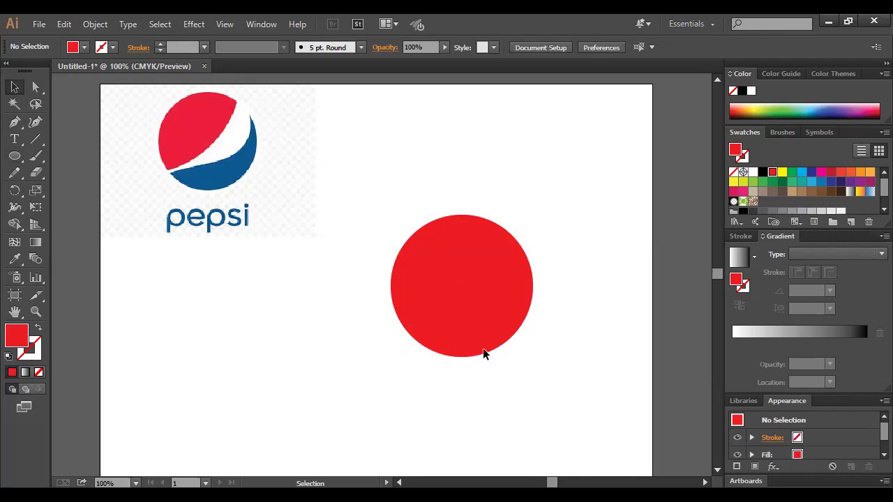
left_click_drag(14, 124, 69, 126)
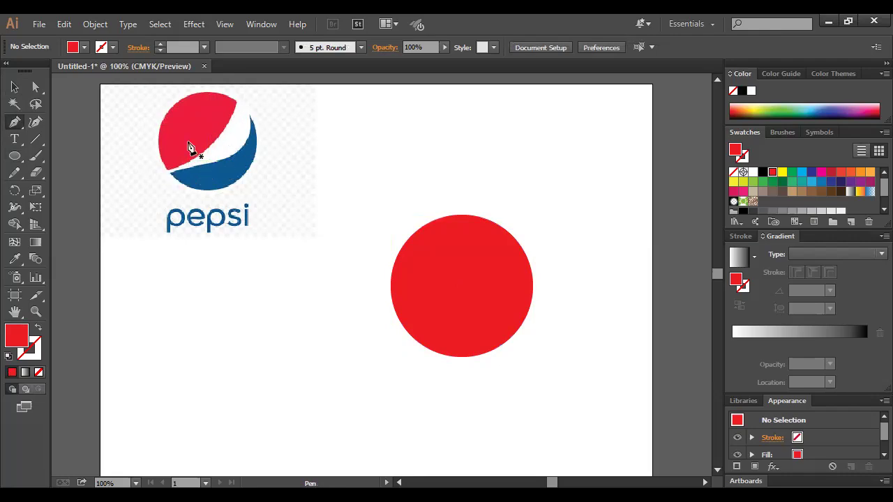
left_click(14, 88)
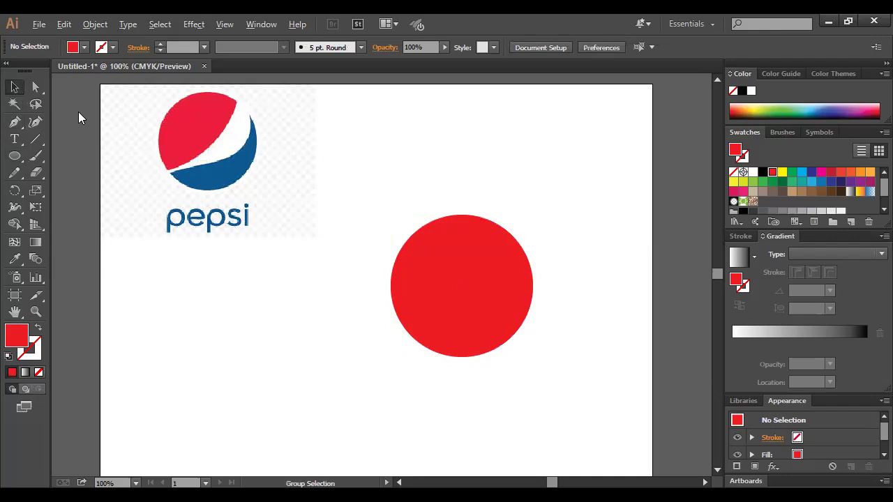
Show the rulers and place a vertical guide through the centre of the red circle
key("ctrl+a")
key("ctrl+z")
key("ctrl+z")
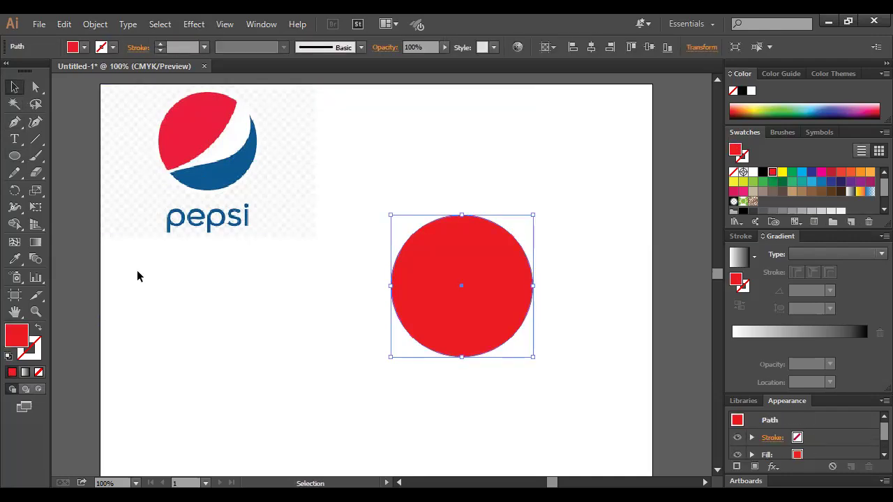
key("a")
key("ctrl+r")
key("v")
left_click_drag(161, 330, 462, 215)
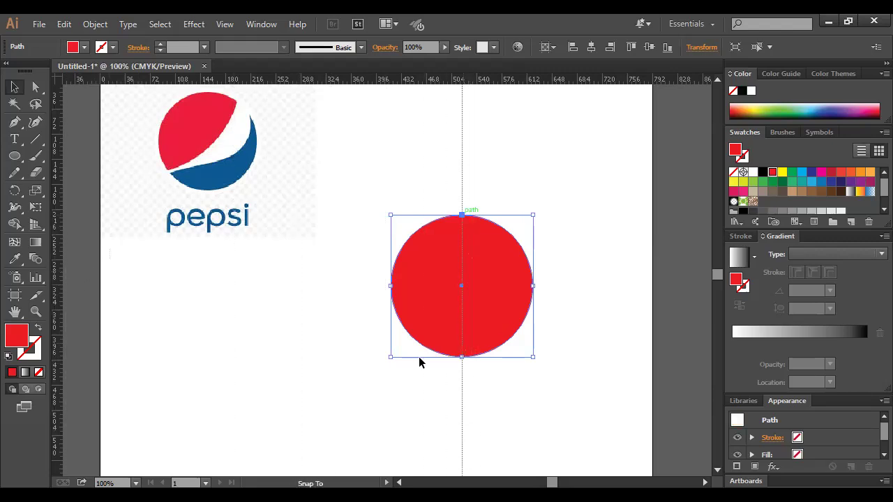
left_click(419, 358)
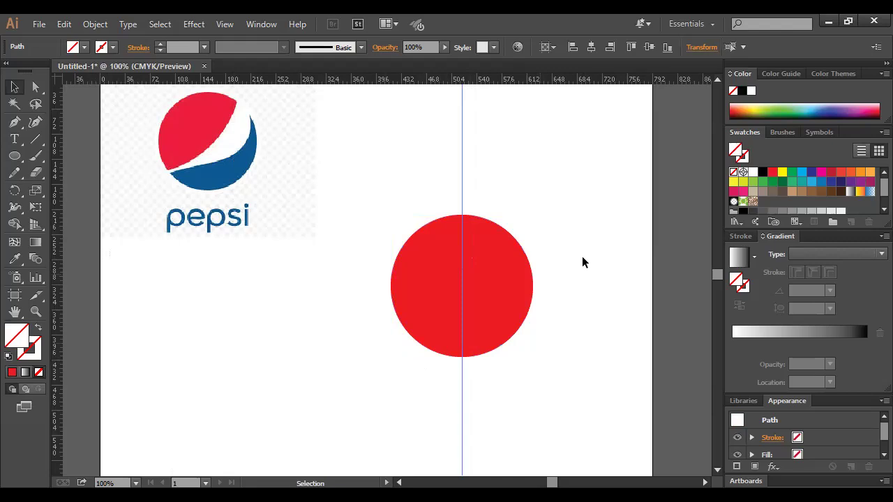
key("ctrl+a")
left_click(583, 257)
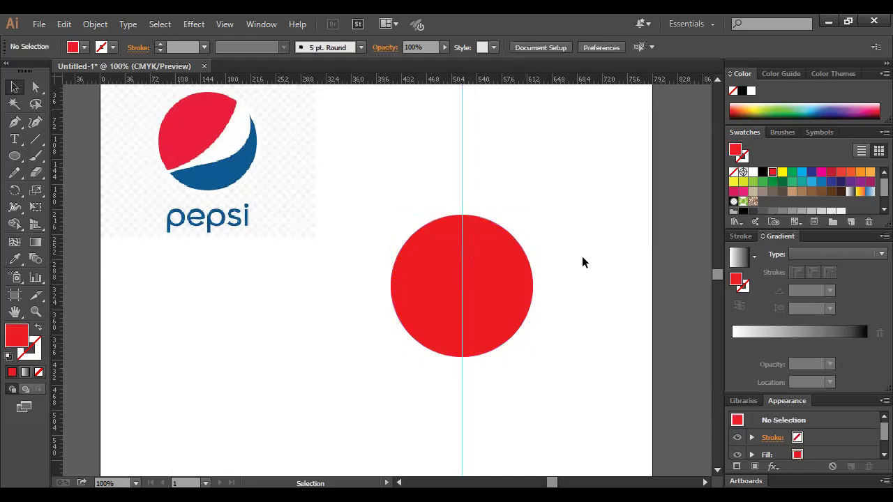
key("ctrl+a")
key("a")
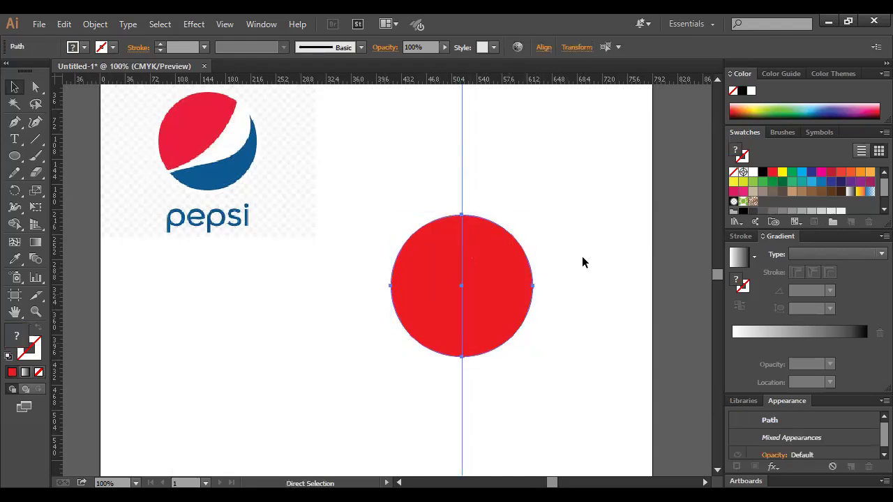
left_click(583, 262)
key("v")
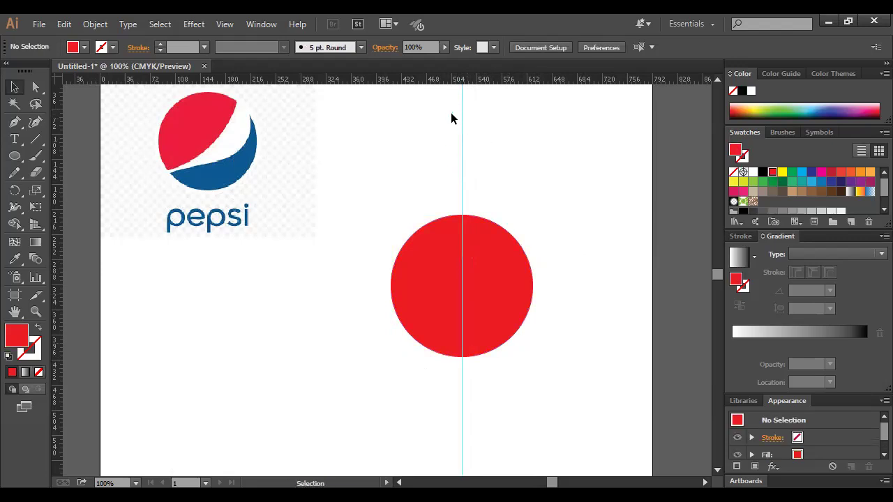
mouse_move(445, 120)
left_mouse_down()
mouse_move(493, 149)
mouse_move(453, 130)
left_mouse_up()
Draw a narrow closed wedge across the circle with the Pen tool, wide at its upper-right edge and tapering to the lower-left edge
left_click(71, 122)
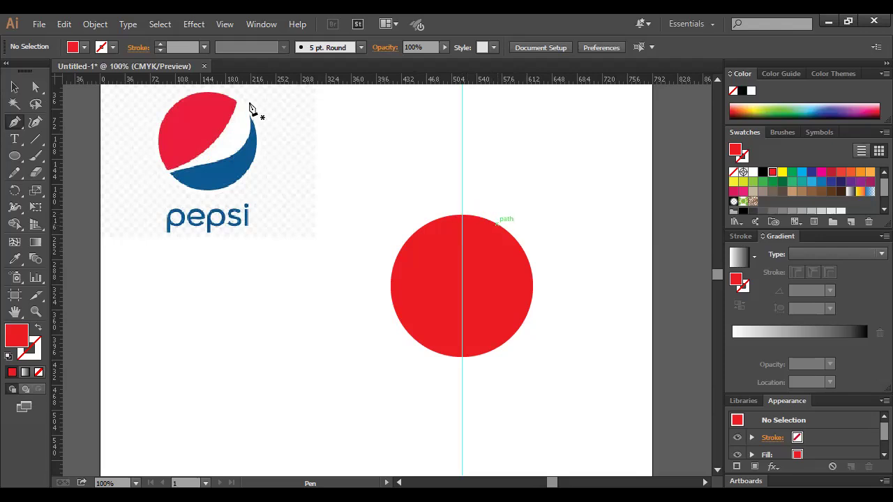
left_click_drag(498, 223, 498, 253)
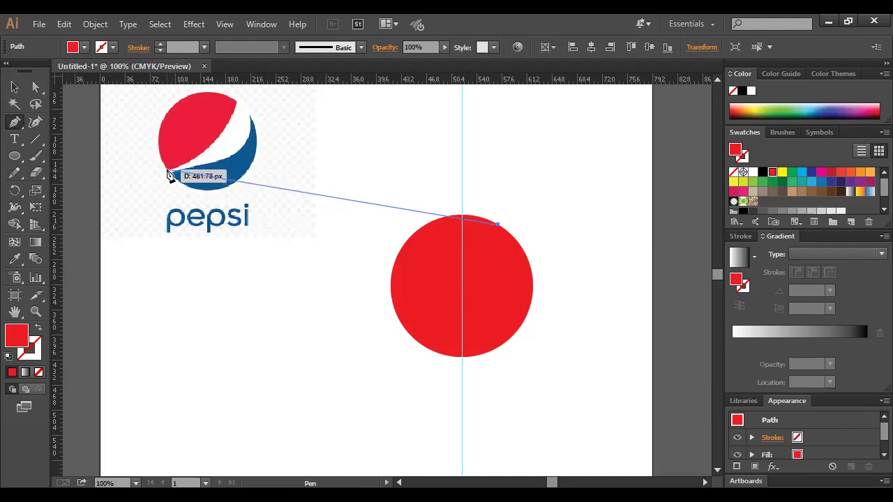
left_click_drag(168, 174, 180, 185)
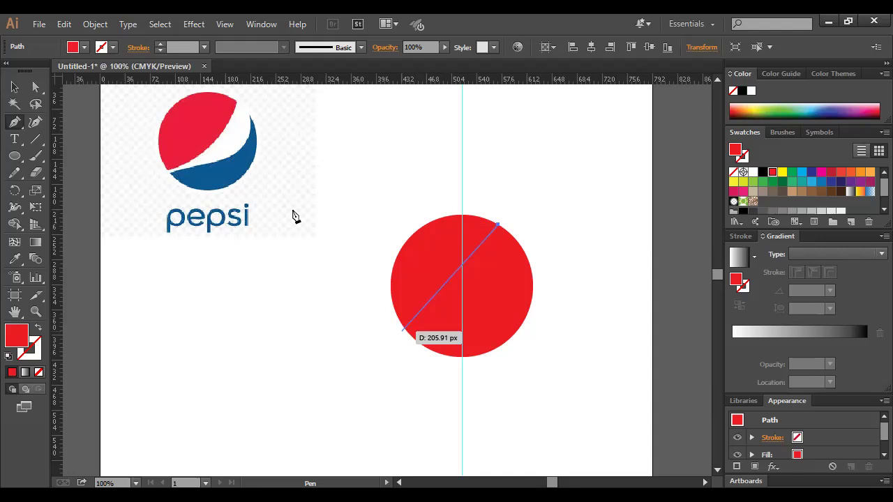
left_click(402, 331)
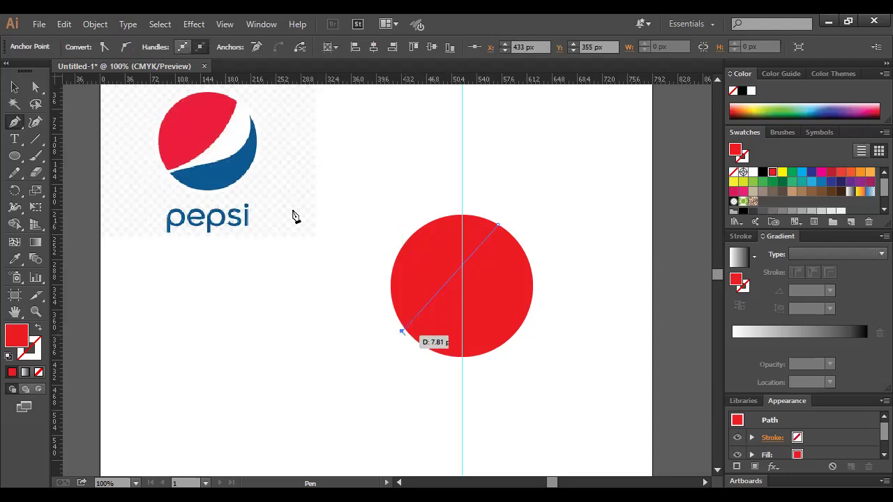
key("ctrl+=")
key("ctrl+=")
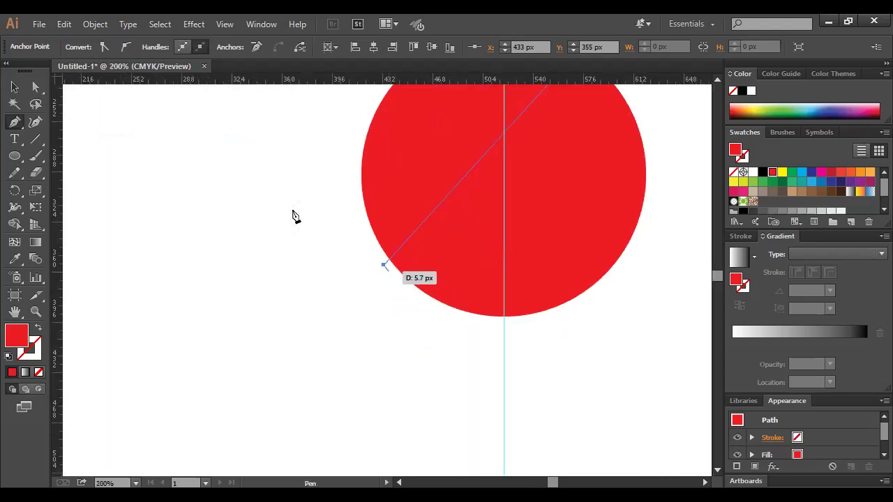
left_click(388, 269)
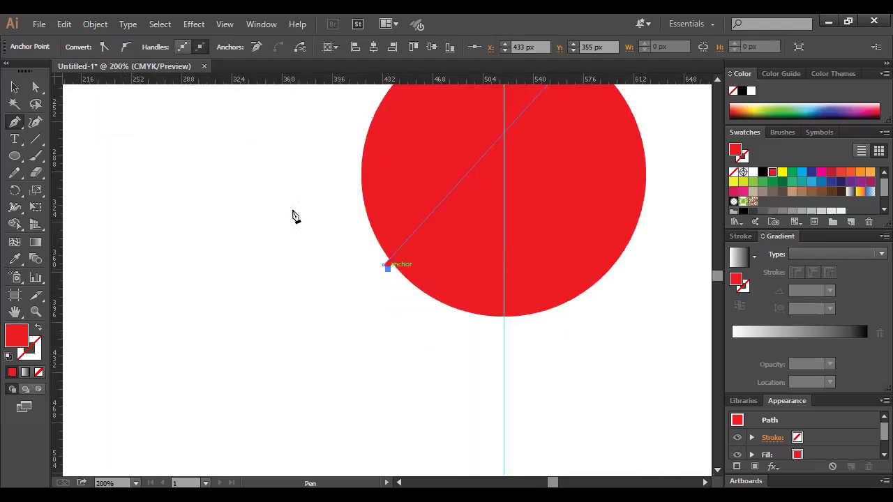
key("ctrl+minus")
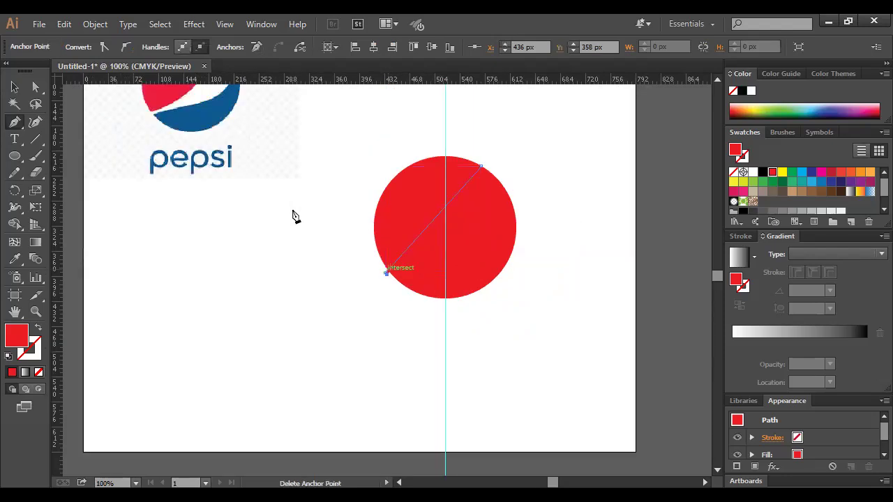
scroll(293, 216, "up", 3)
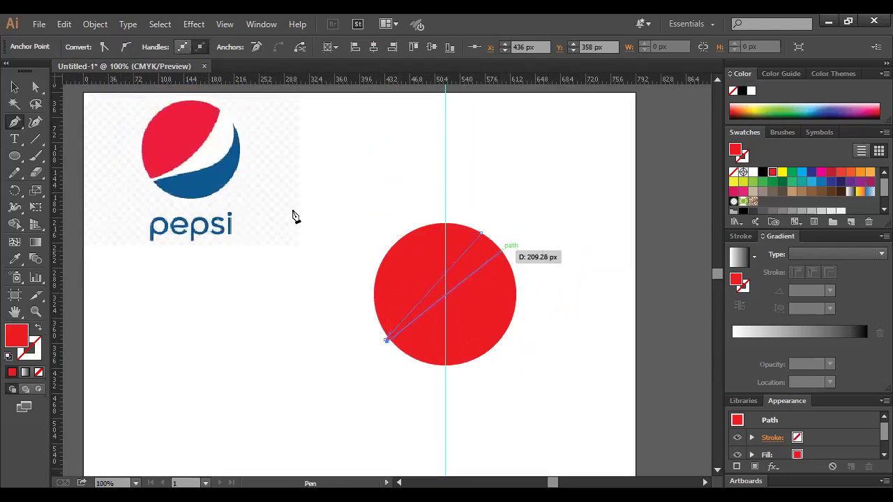
left_click(502, 249)
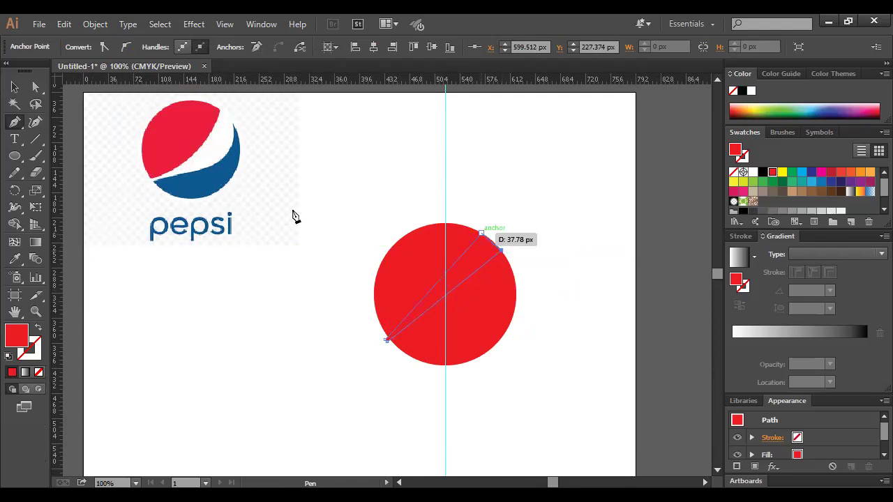
Give the wedge no fill and a light blue stroke with a weight of 3 pt
left_click(14, 86)
left_click(38, 328)
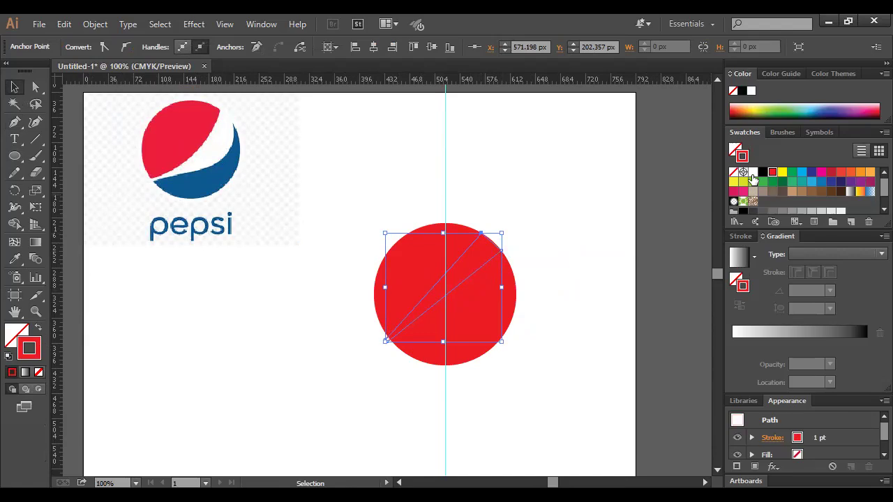
left_click(802, 173)
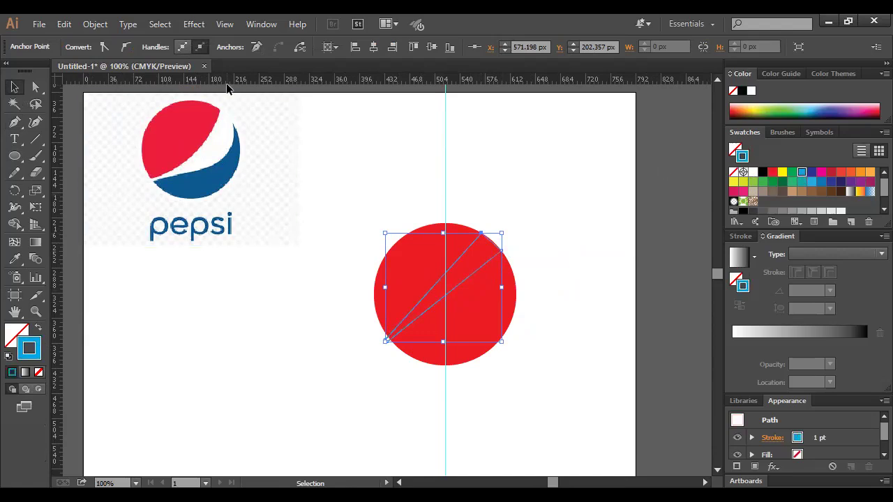
left_click(347, 135)
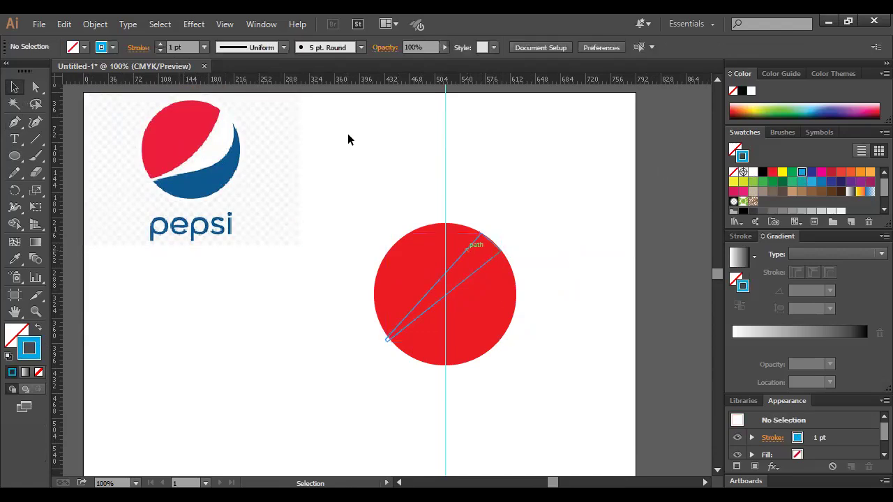
left_click(466, 250)
left_click(160, 44)
left_click(159, 44)
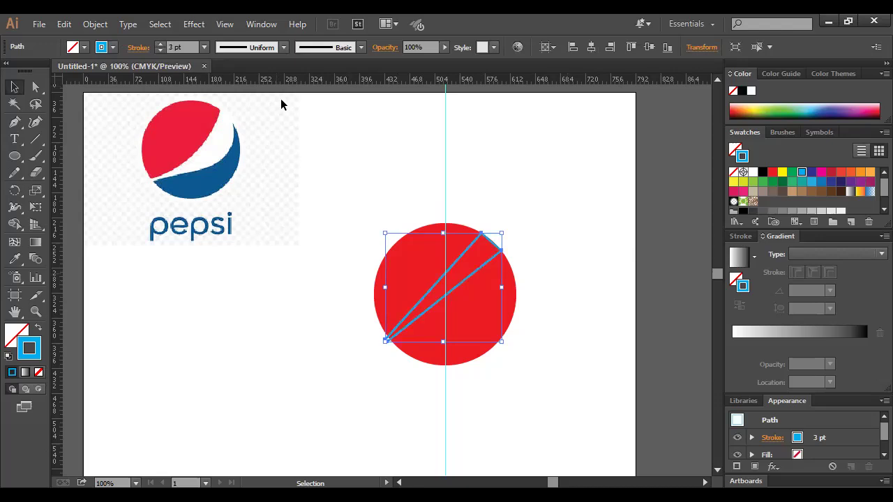
key("ctrl+shift+a")
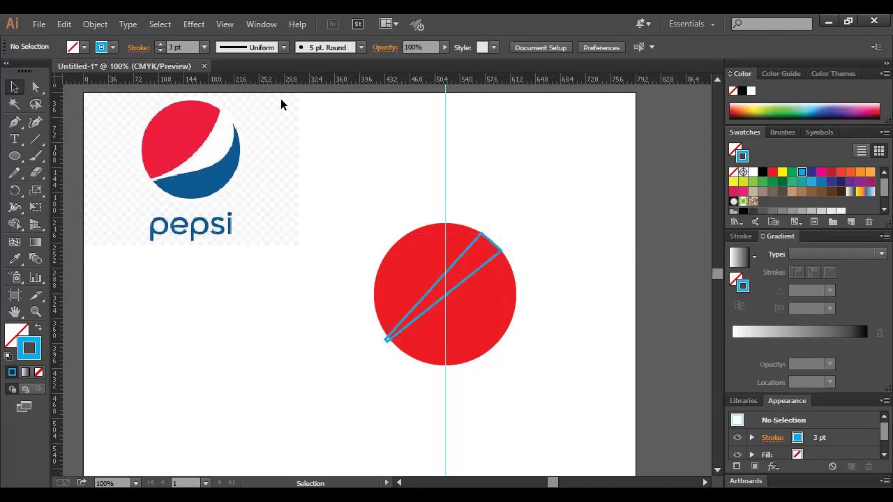
Bend the wedge's lower edge with the Anchor Point tool into a curve bulging toward the circle's lower right, following the reference logo
key("ctrl+=")
left_click_drag(281, 104, 409, 124)
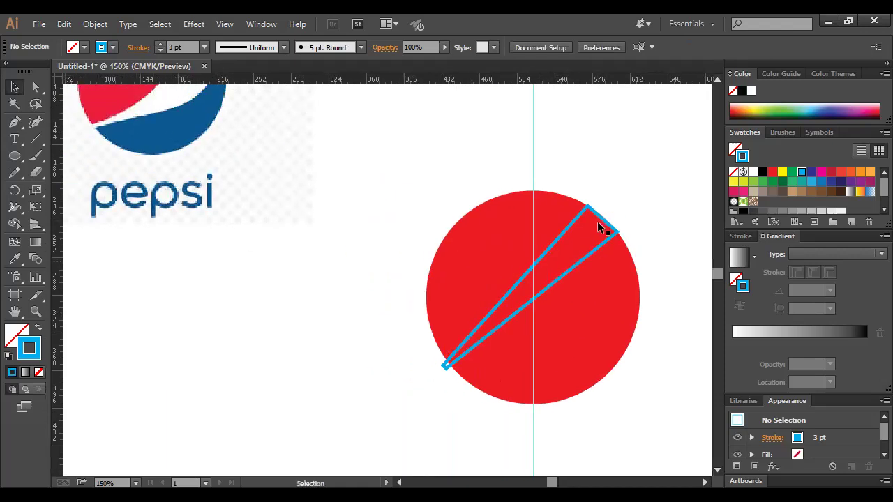
left_click(598, 227)
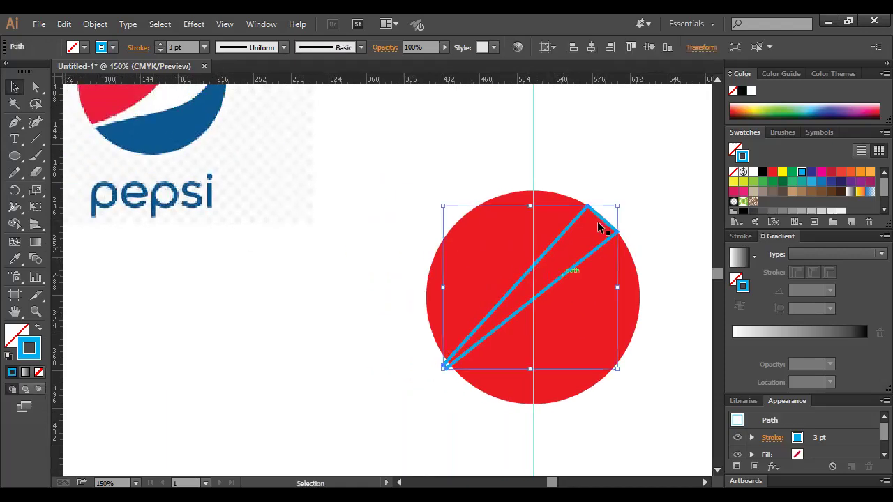
key("ctrl+shift+a")
left_click(589, 260)
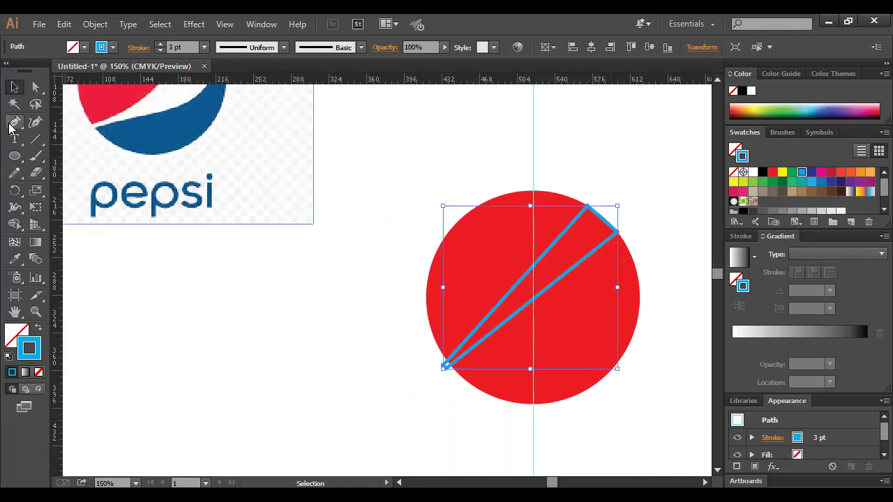
left_click(11, 124)
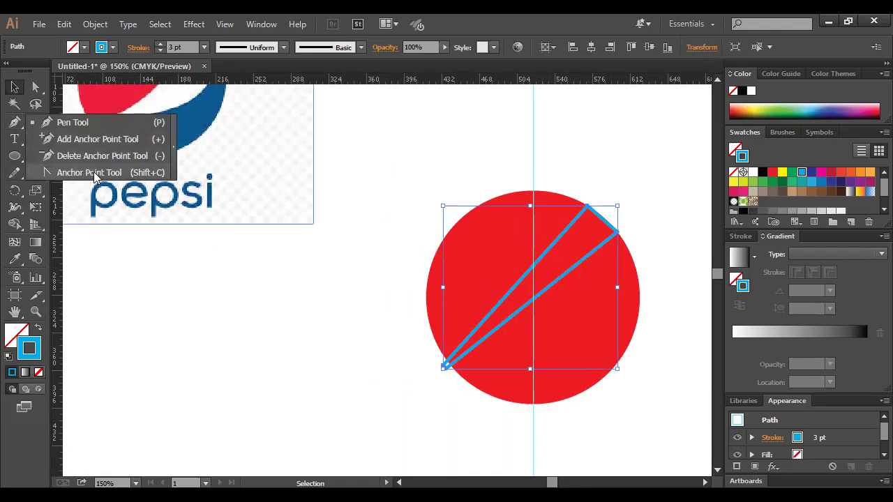
left_click(94, 174)
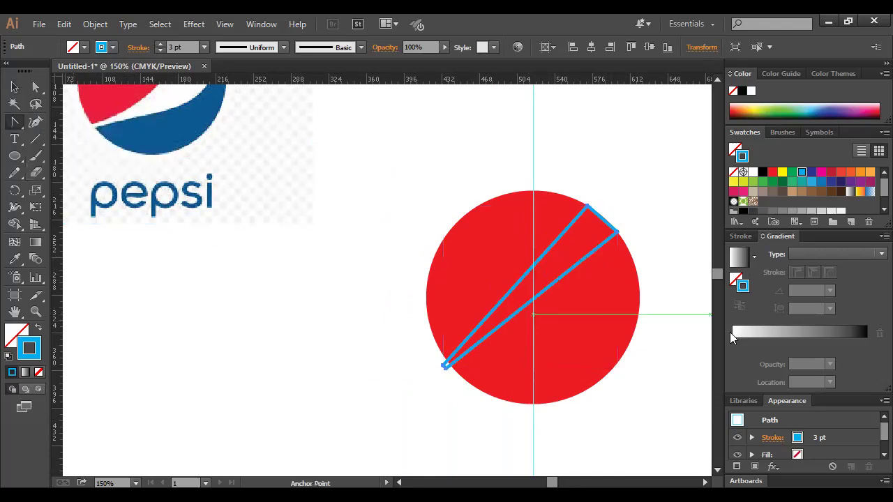
scroll(628, 308, "up", 1)
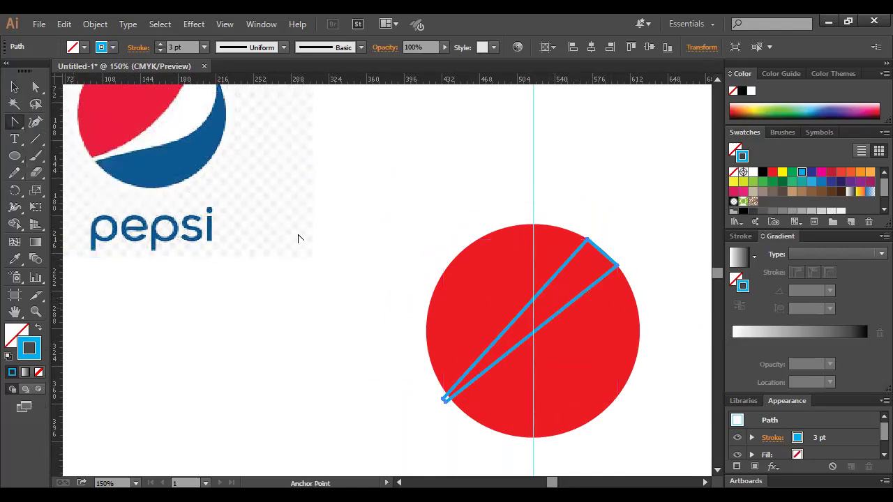
scroll(219, 121, "up", 1)
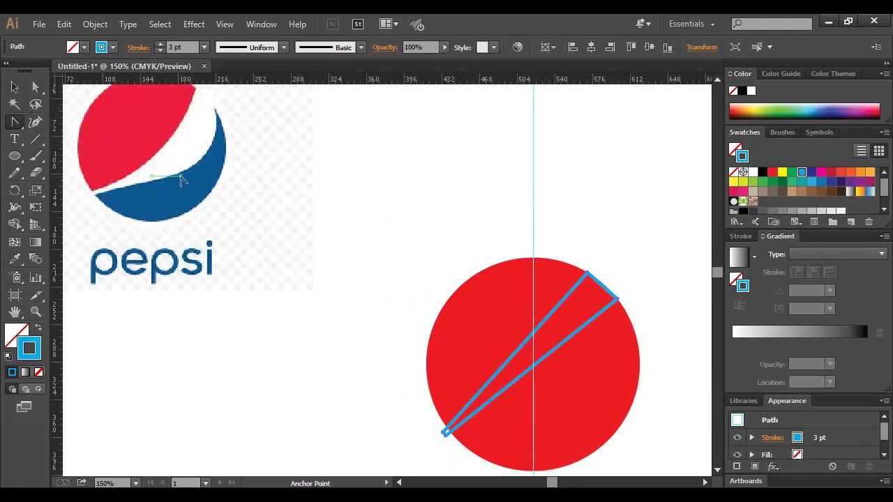
left_click_drag(13, 127, 91, 175)
left_click_drag(580, 340, 598, 369)
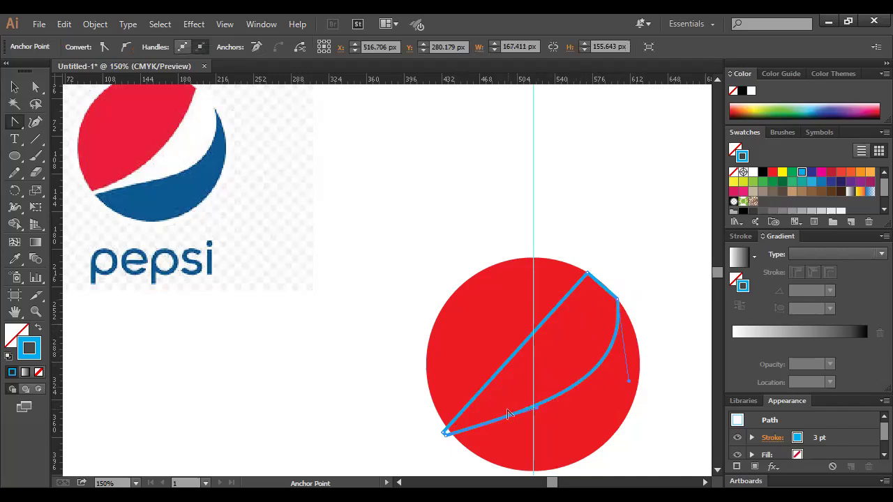
Bend the wedge's straight upper edge into a gentler curve that runs roughly parallel to the lower edge
scroll(254, 170, "up", 1)
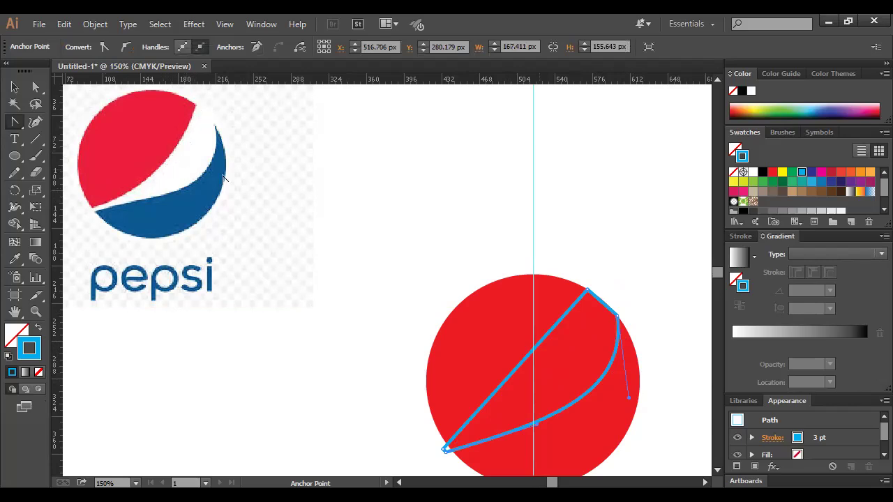
left_click_drag(545, 337, 558, 364)
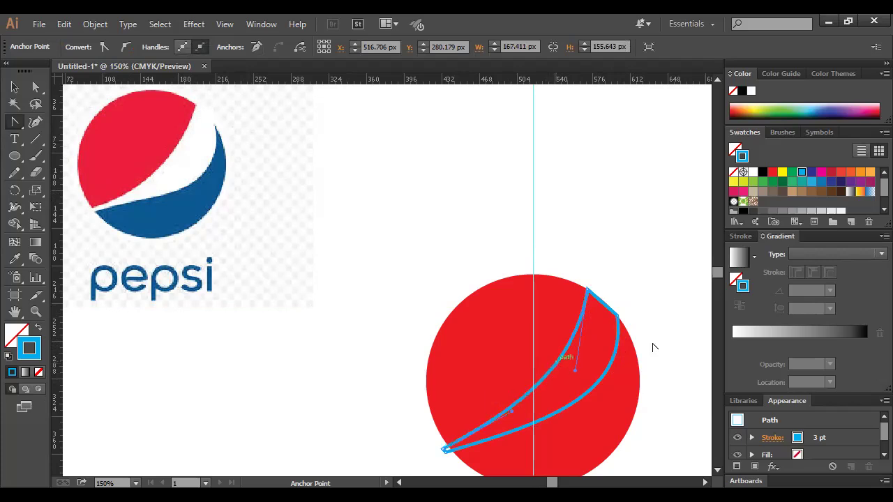
scroll(657, 338, "down", 1)
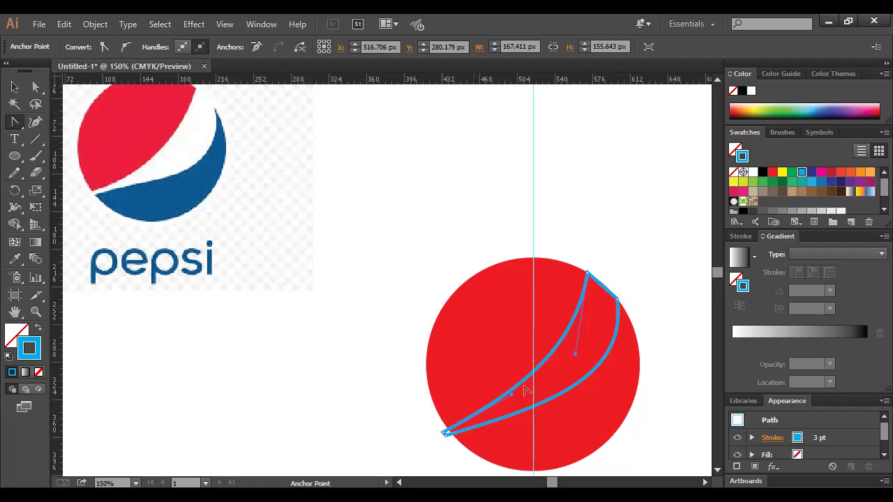
Lower the direction handle at the wedge's lower-left tip with Direct Selection to deepen the upper edge's curve near the tip
left_click(36, 87)
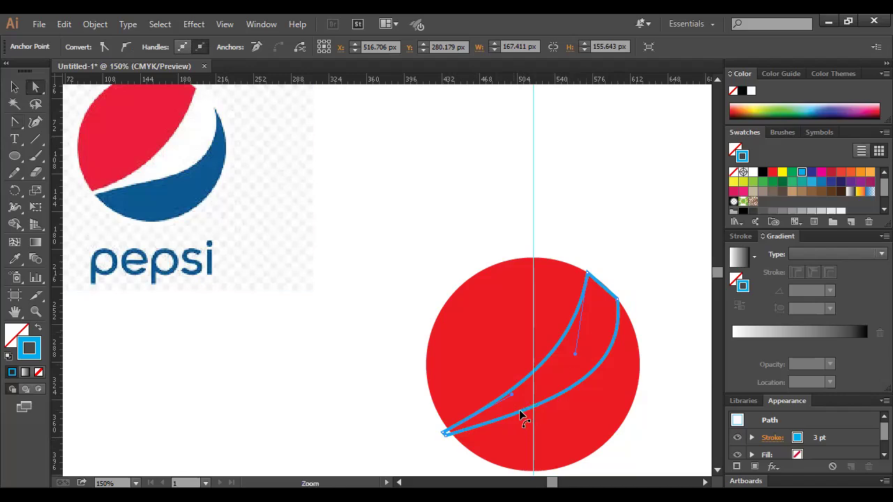
left_click(505, 407, "ctrl")
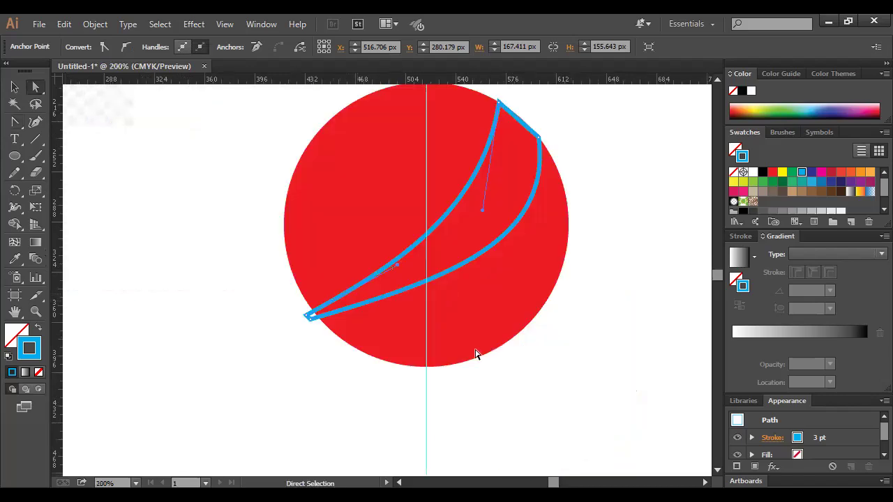
left_click(307, 317)
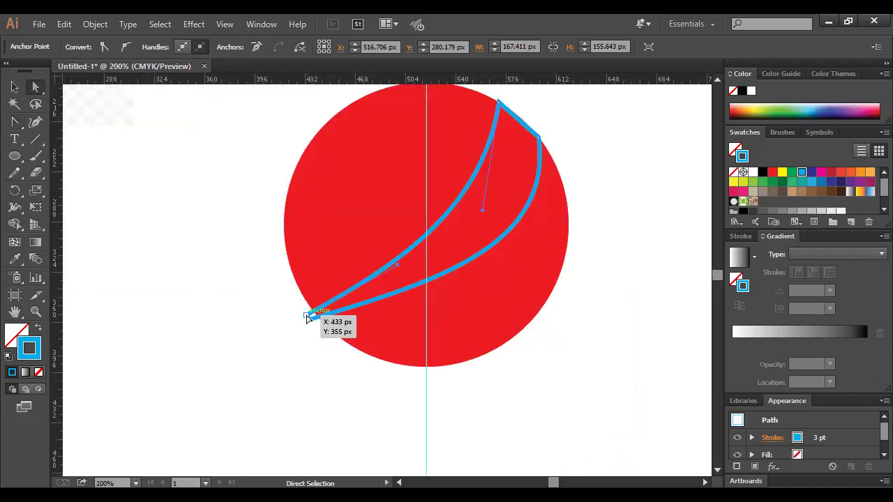
left_click_drag(397, 265, 401, 275)
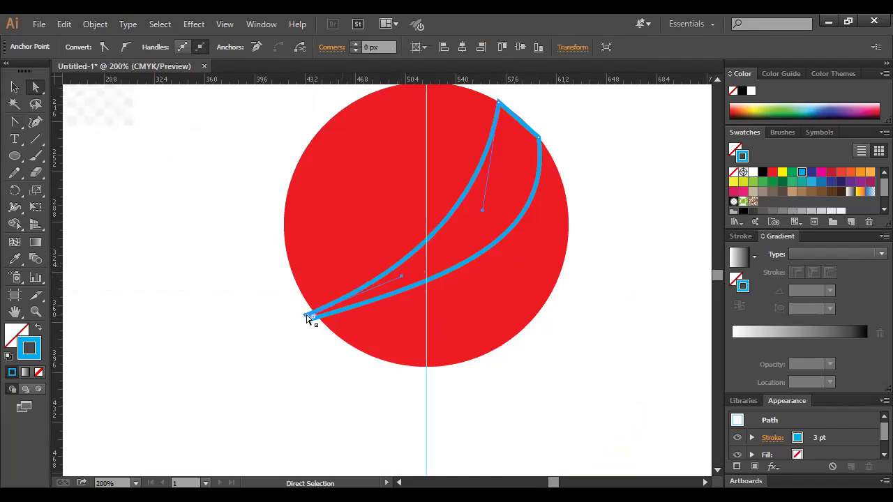
Adjust the direction handles of the two upper-right anchors to refine the wedge's curved edges, and deselect the shape
scroll(618, 279, "up", 1)
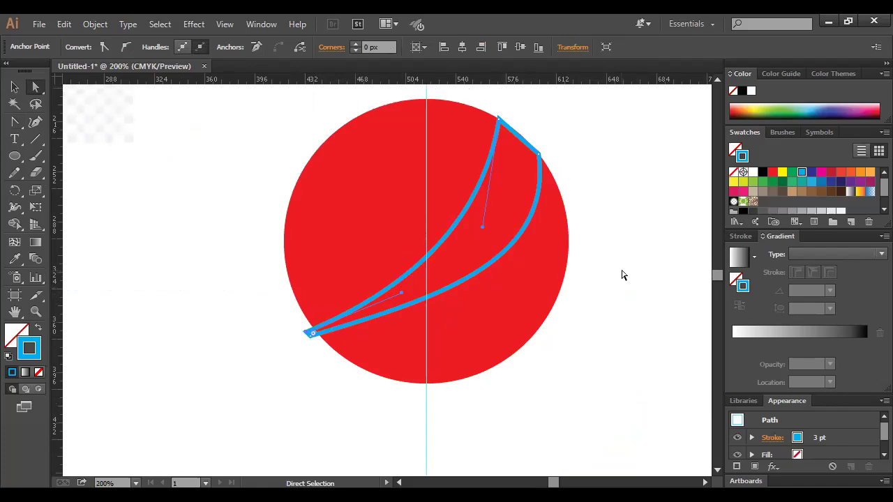
left_click(539, 155)
left_click_drag(554, 265, 579, 253)
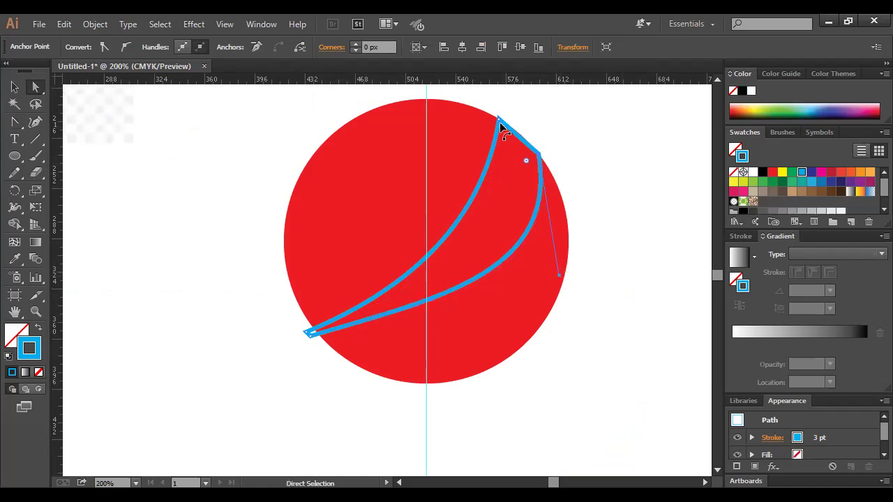
left_click(499, 125)
left_click_drag(482, 227, 496, 236)
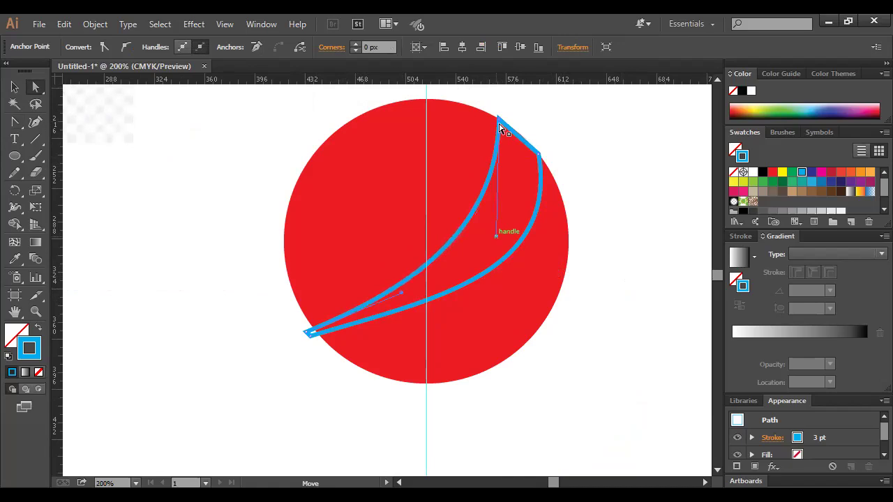
left_click(15, 86)
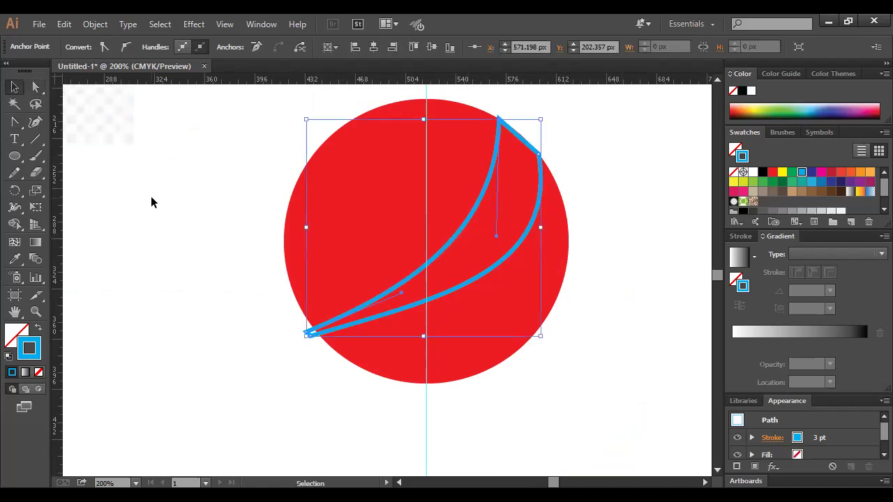
left_click(150, 197)
Swap the wedge's fill and stroke to give it a solid light blue fill and no stroke
key("ctrl+minus")
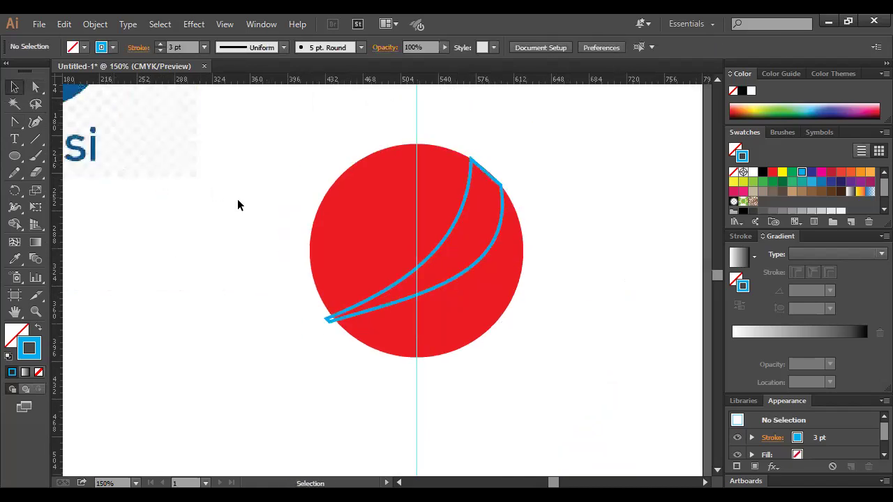
key("ctrl+minus")
key("ctrl+minus")
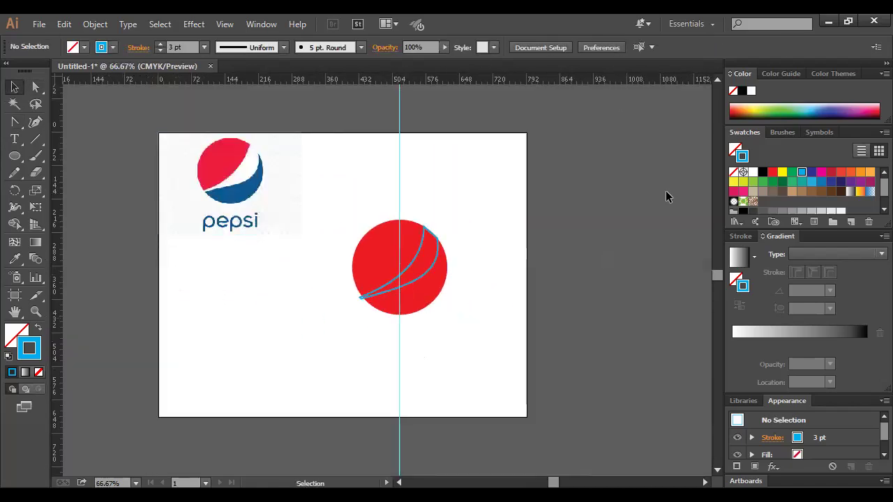
key("ctrl+plus")
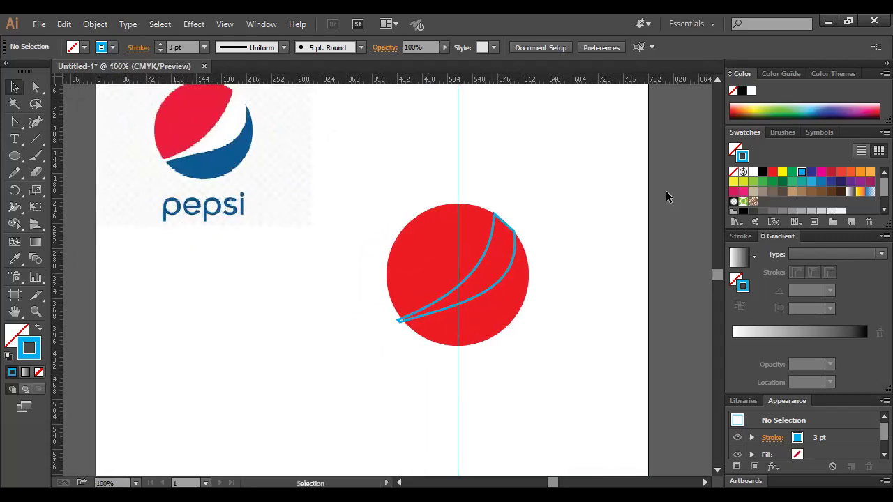
left_click(486, 250)
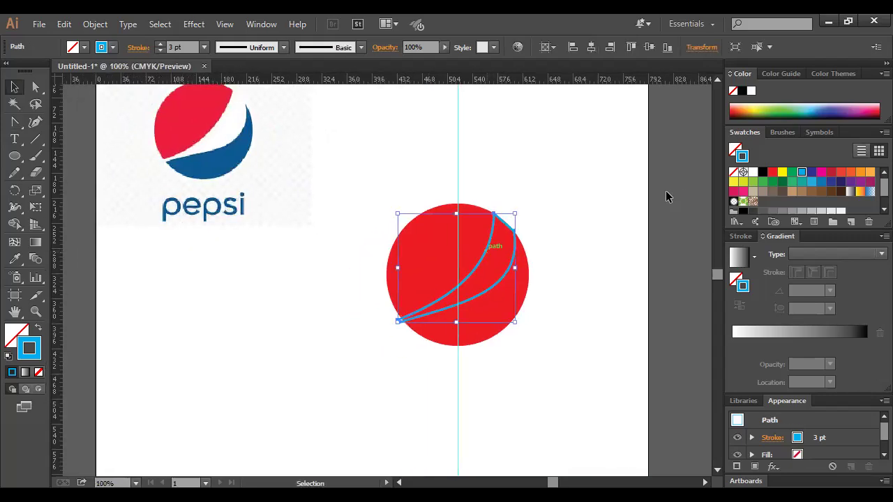
left_click(39, 328)
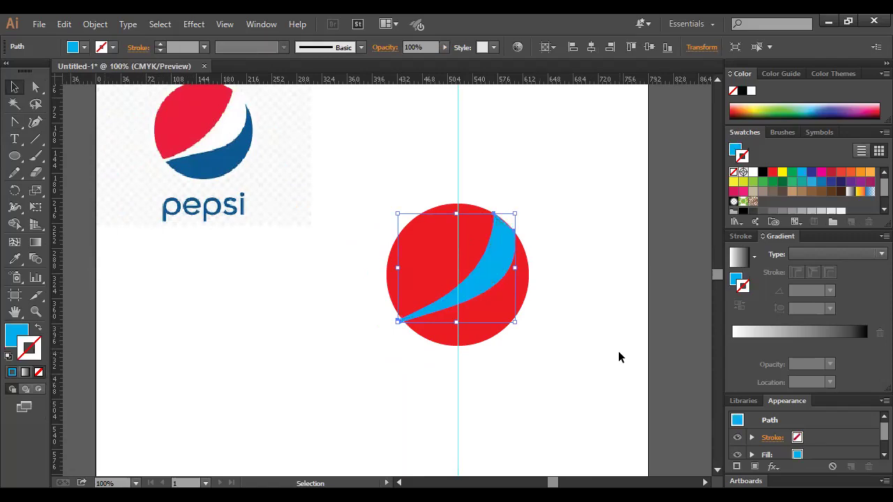
left_click(582, 329)
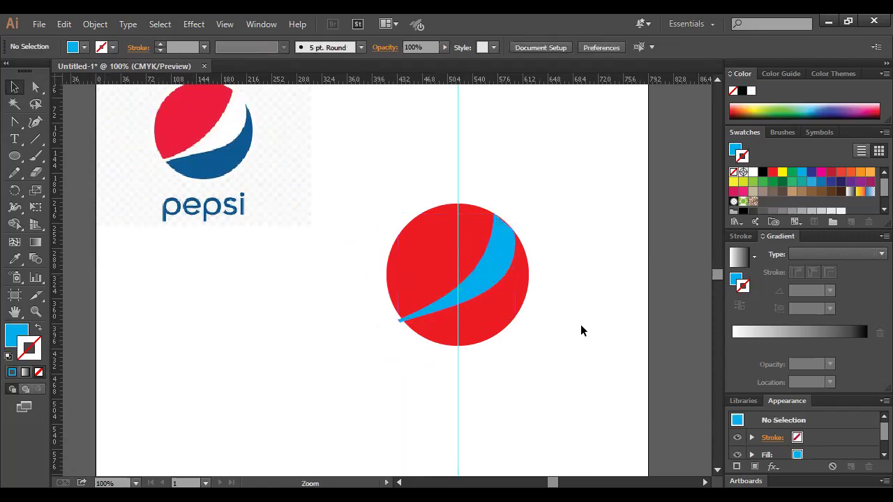
Nudge the light blue band slightly right and up so its upper-right end reaches the circle's edge
key("ctrl+plus")
key("ctrl+z")
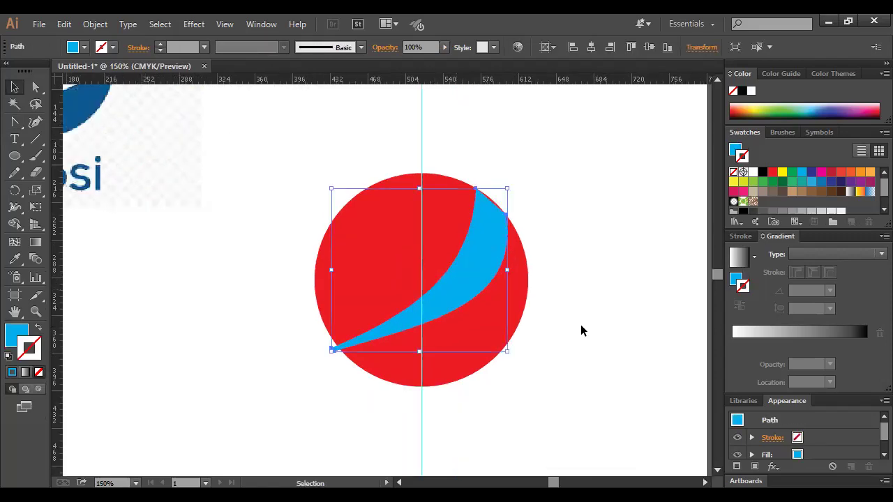
key("Right")
key("Right")
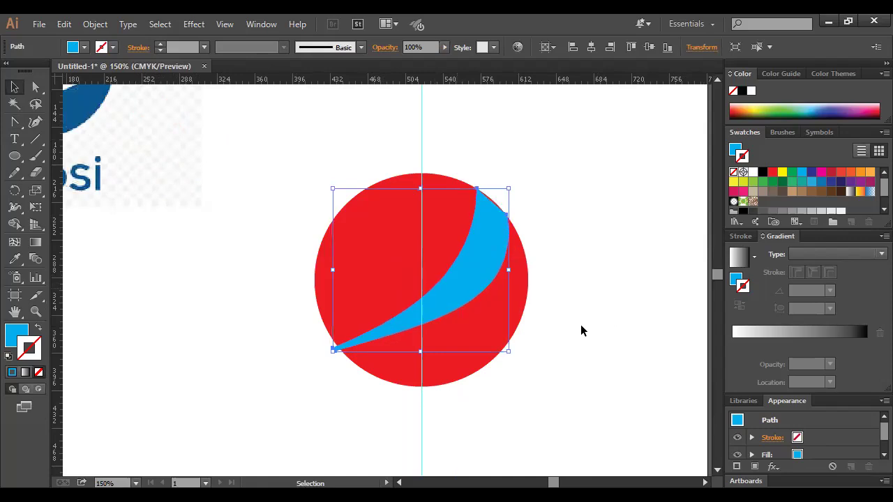
key("Up")
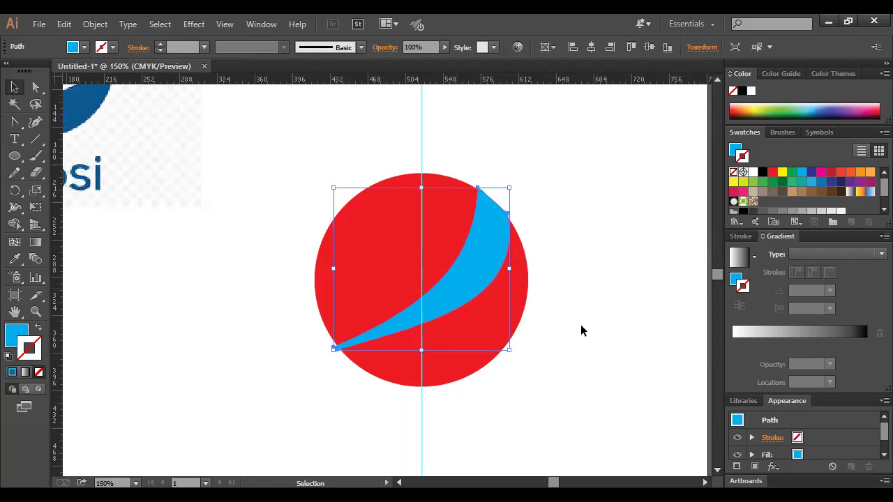
key("Up")
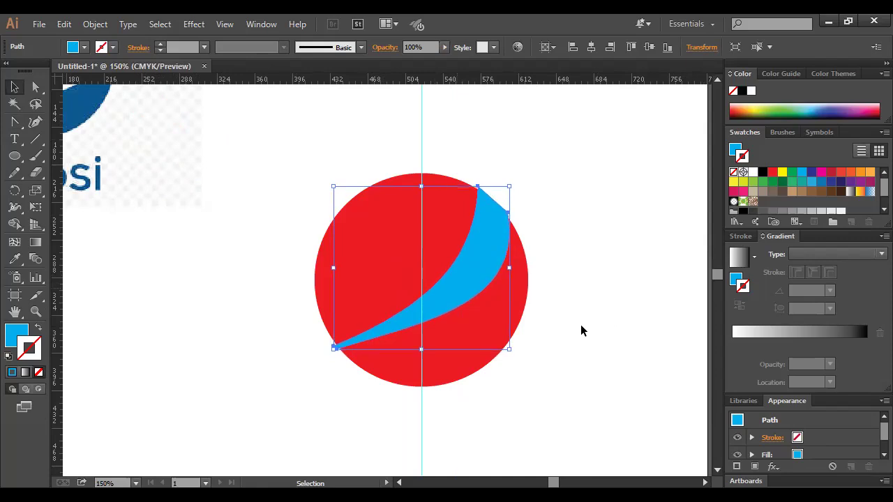
left_click(630, 340)
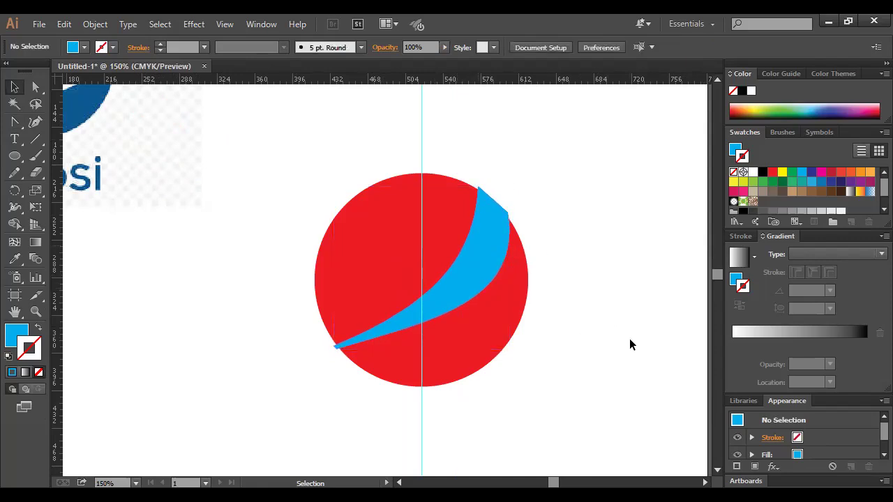
Pull the band's upper-right anchor handle down and slightly inward to reshape the lower edge like the reference logo
key("ctrl+z")
left_click(35, 88)
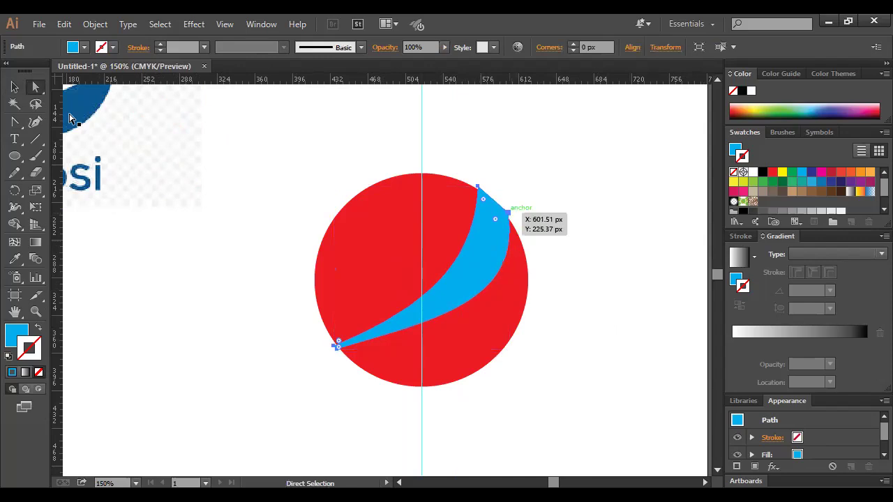
left_click(508, 212)
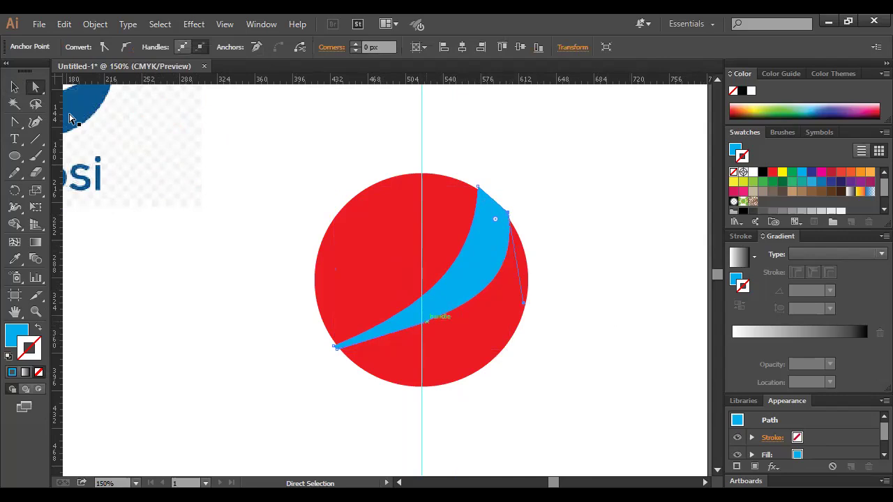
left_click_drag(523, 304, 521, 317)
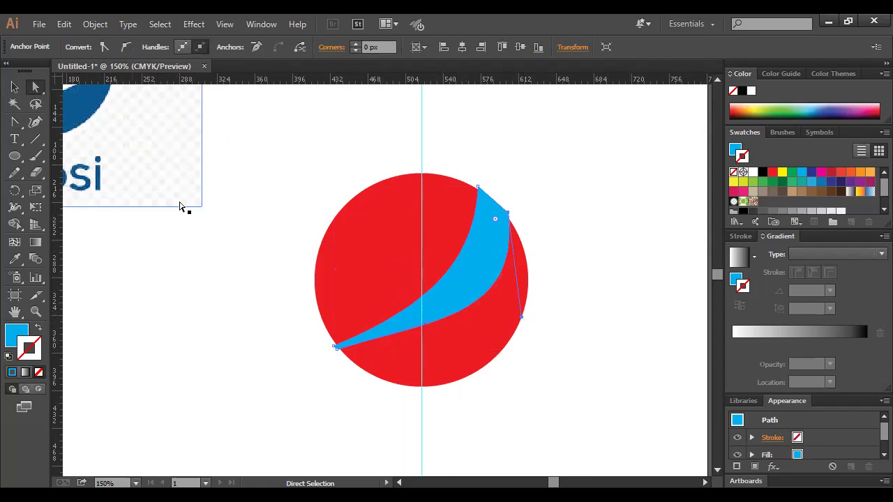
scroll(187, 213, "up", 1)
key("ctrl+minus")
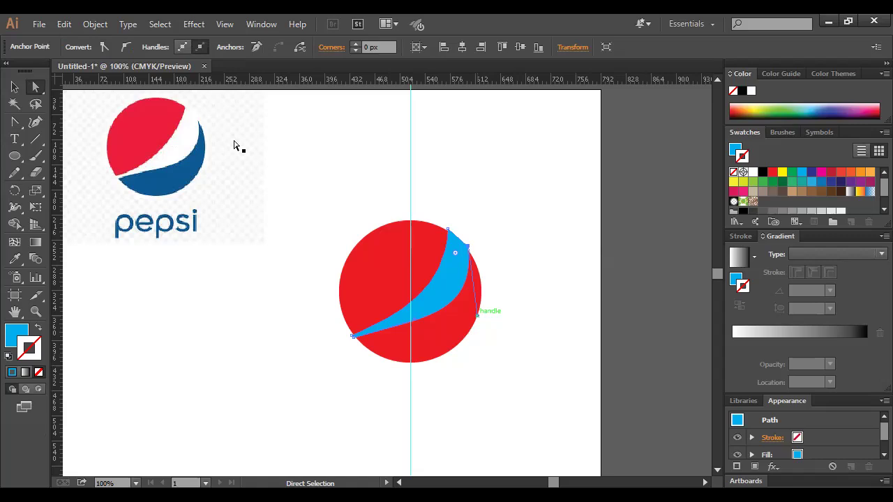
left_click_drag(477, 316, 473, 326)
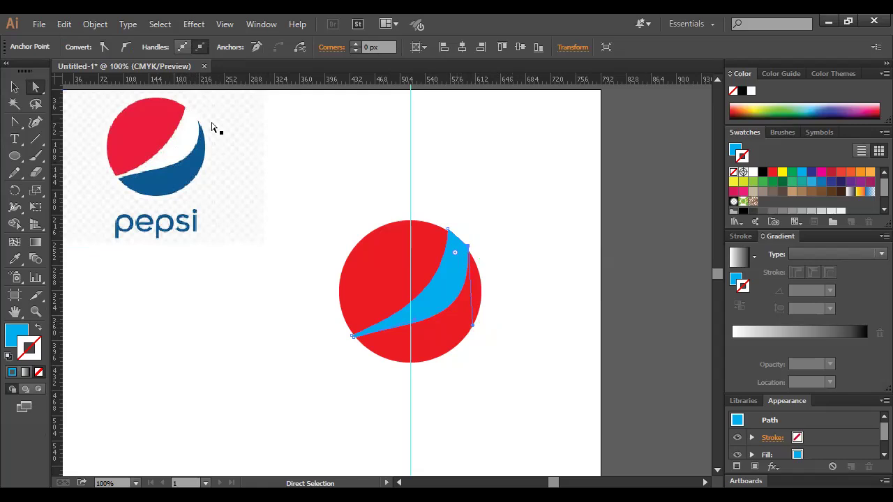
Undo the last handle adjustments on the band's upper-right anchor
key("ctrl+z")
key("ctrl+z")
key("ctrl+z")
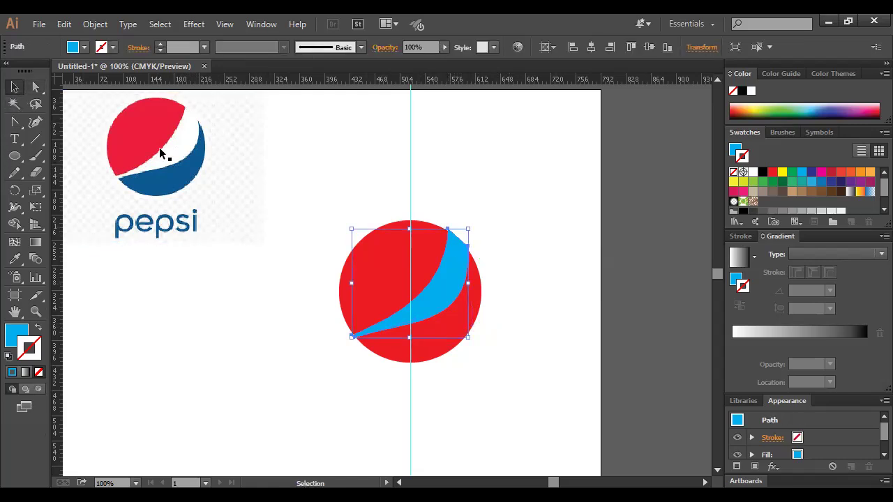
Give the curved band a solid white fill with no stroke, and deselect it
left_click(754, 177)
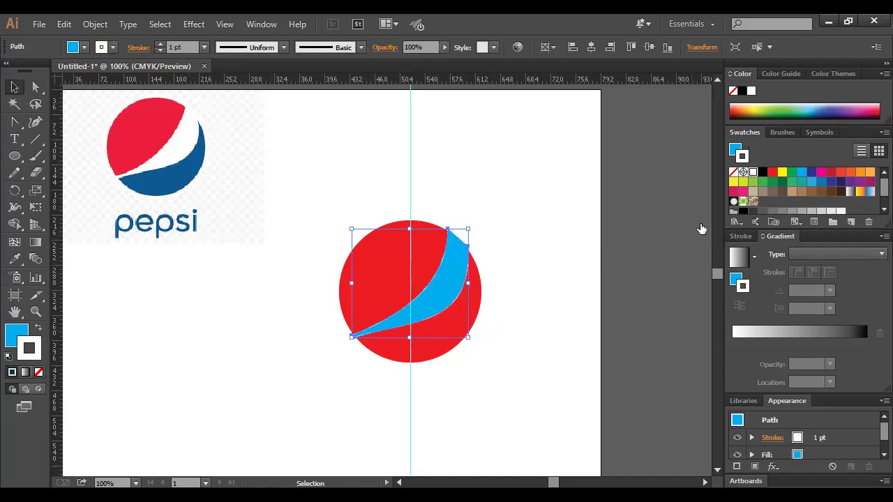
left_click(39, 328)
left_click(38, 372)
left_click(500, 377)
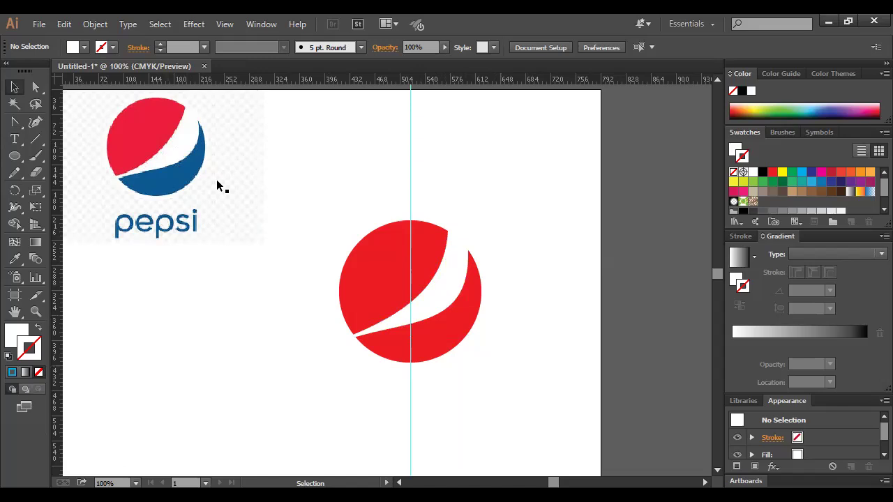
Examine the white band's curves and ends against the reference logo
key("ctrl+space")
left_click_drag(440, 289, 467, 290)
left_click(472, 290)
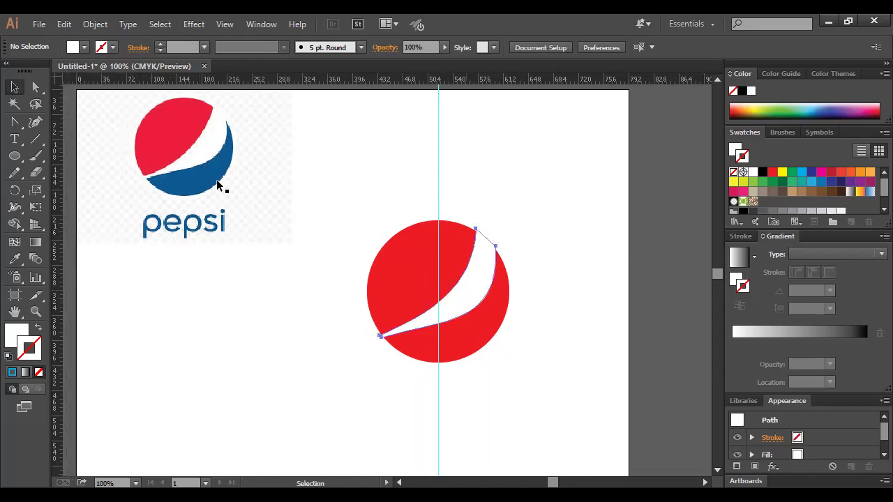
left_click(423, 283)
left_click(472, 290)
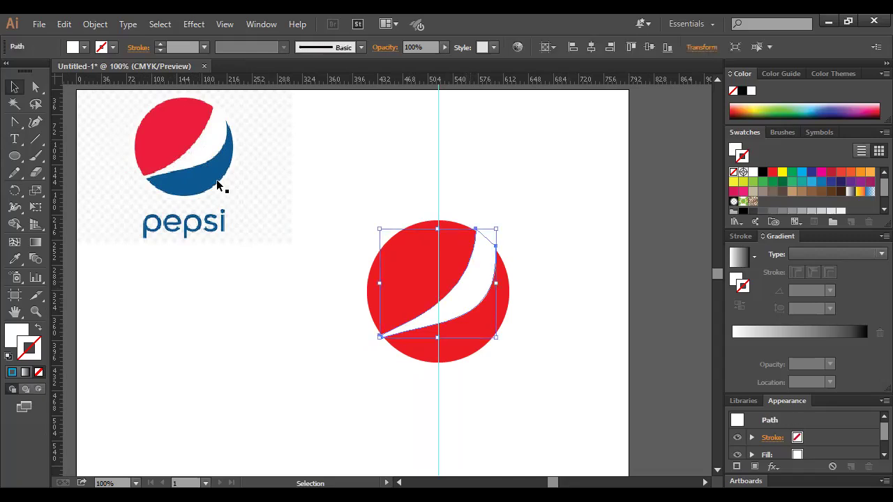
left_click(423, 283, "ctrl")
left_click_drag(613, 225, 636, 221)
left_click(611, 211)
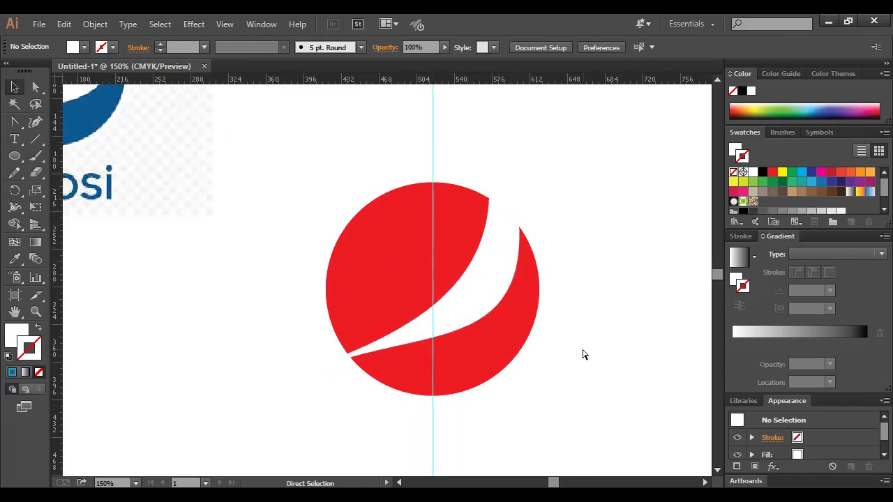
key("ctrl+minus")
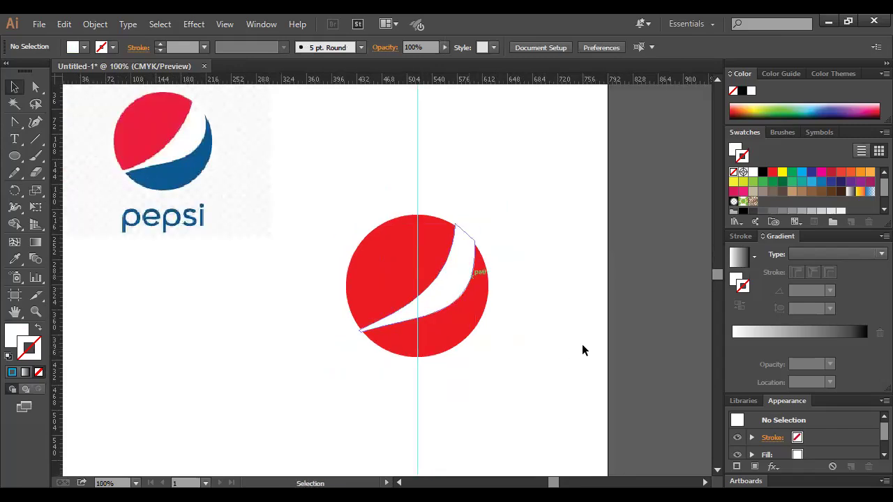
Adjust the direction handles at both ends of the band's upper edge to refine its curve along the large red area
left_click(469, 277)
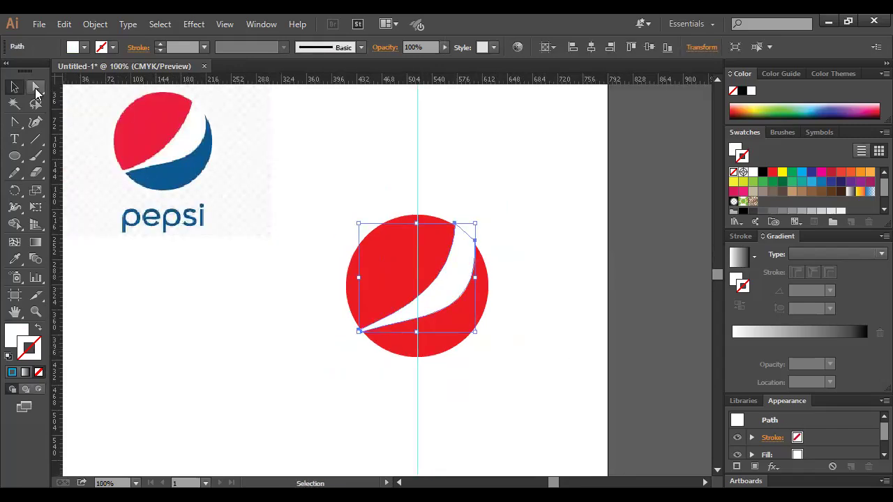
left_click(35, 88)
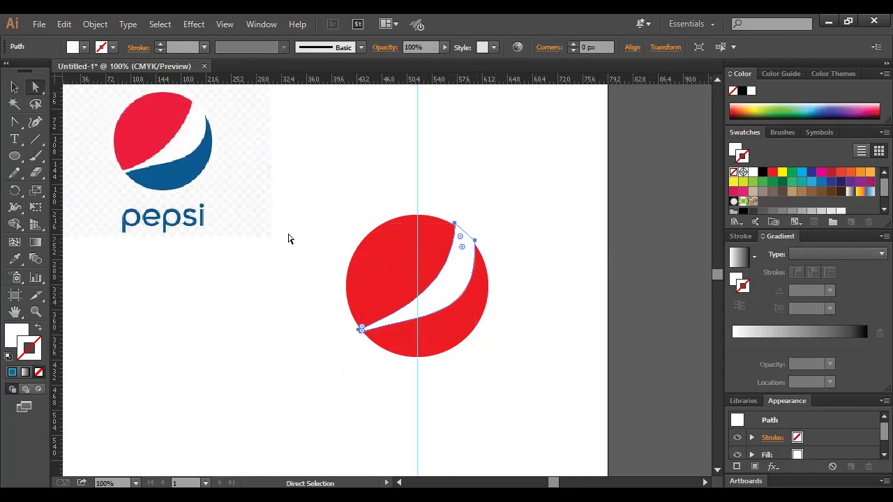
key("z")
key("ctrl+plus")
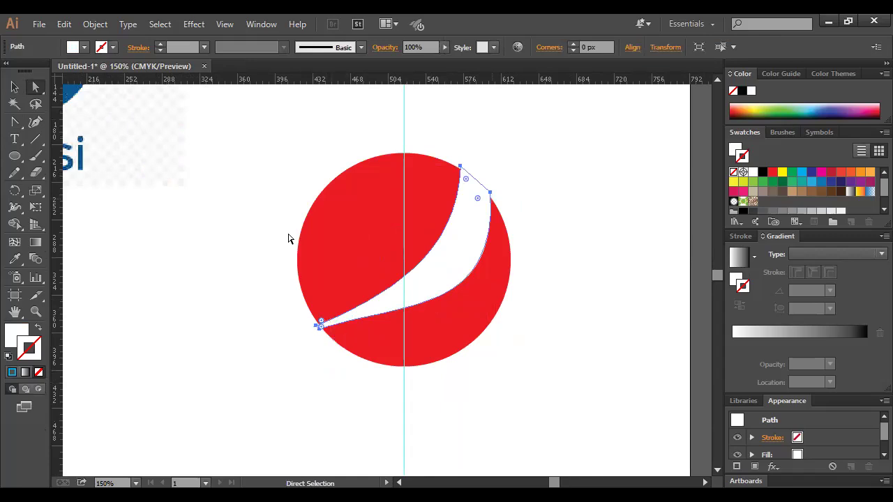
left_click(461, 167)
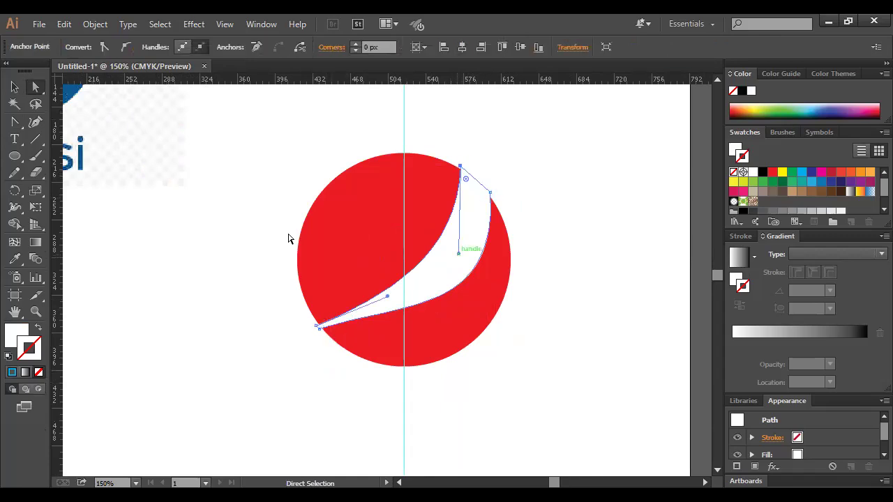
left_click_drag(387, 296, 393, 300)
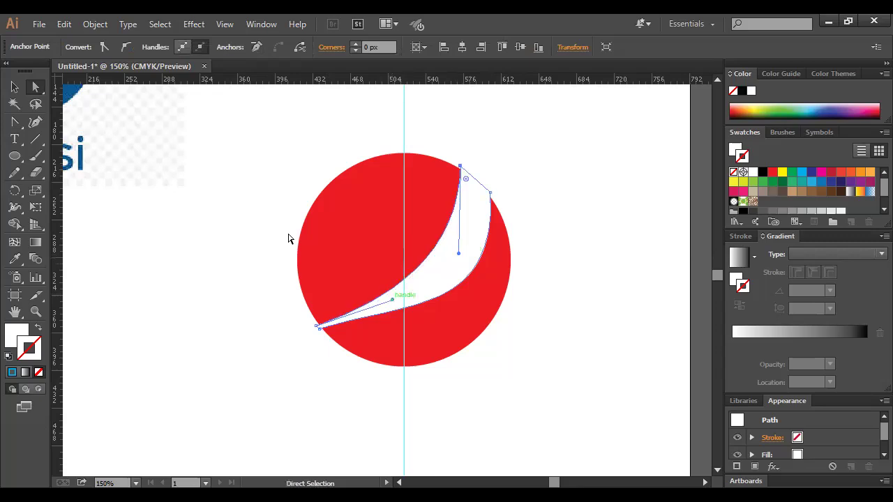
left_click_drag(392, 300, 395, 303)
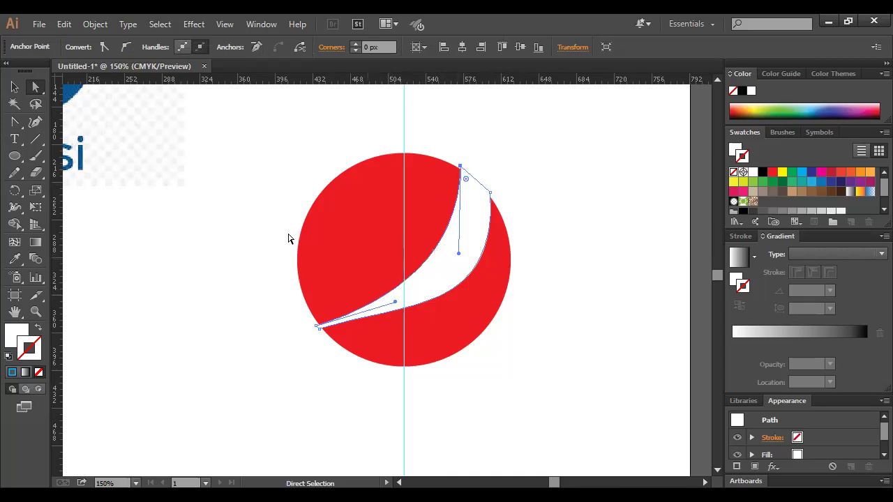
mouse_move(459, 253)
left_mouse_down()
mouse_move(408, 249)
mouse_move(456, 247)
left_mouse_up()
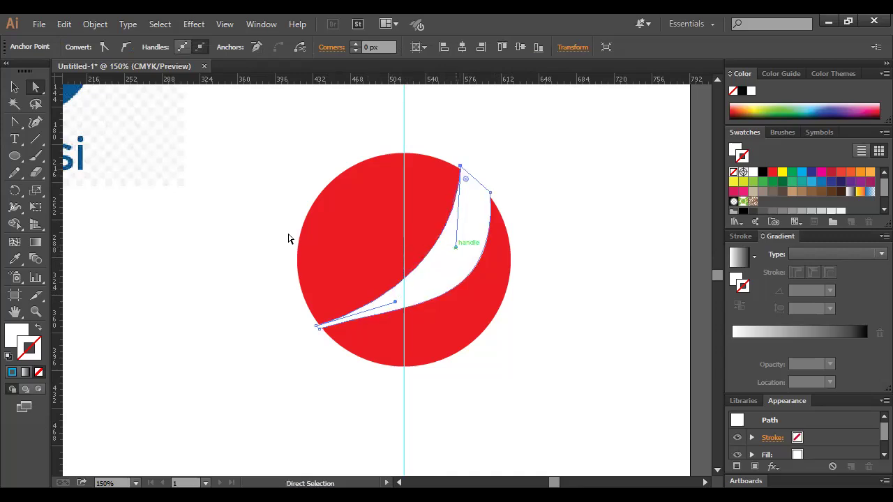
left_click_drag(395, 302, 398, 304)
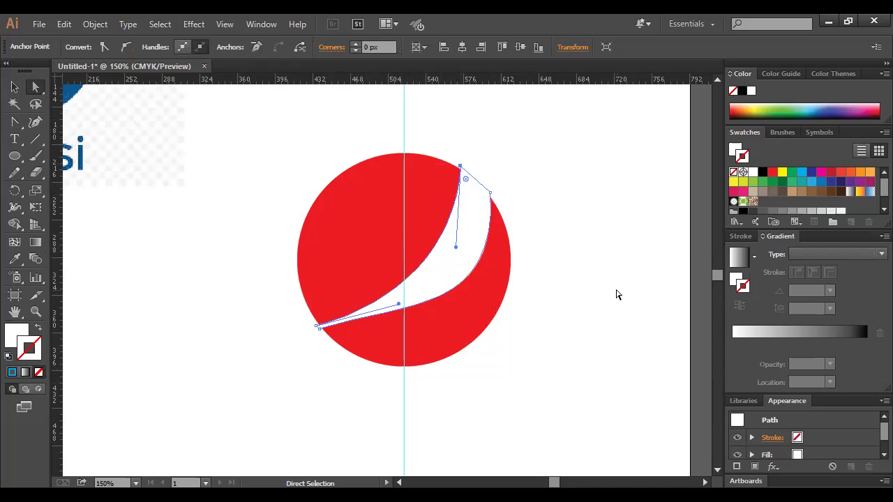
Raise the lower-left anchor's handle slightly to reshape the band's lower edge, and deselect the band
left_click(490, 193)
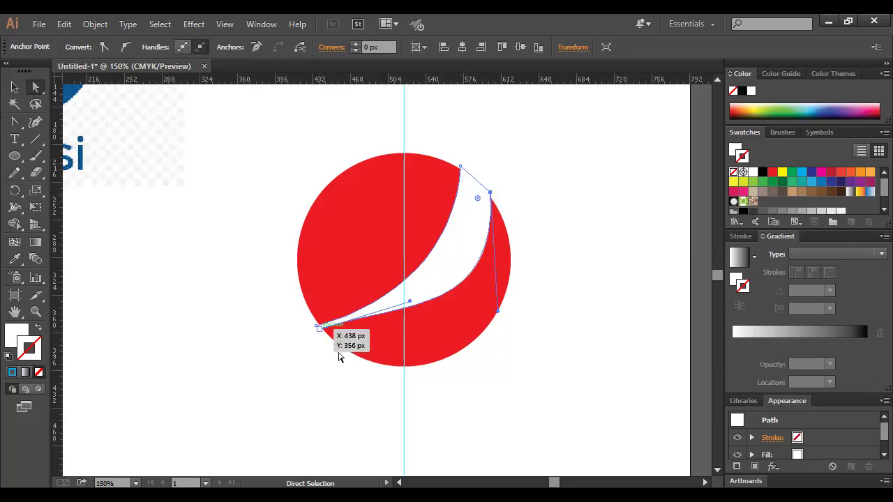
left_click(318, 327)
left_click_drag(410, 301, 410, 299)
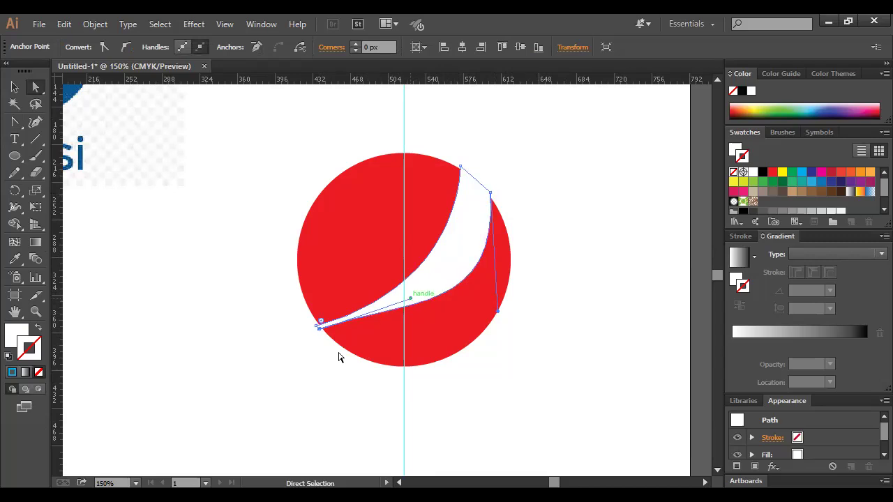
left_click(612, 341)
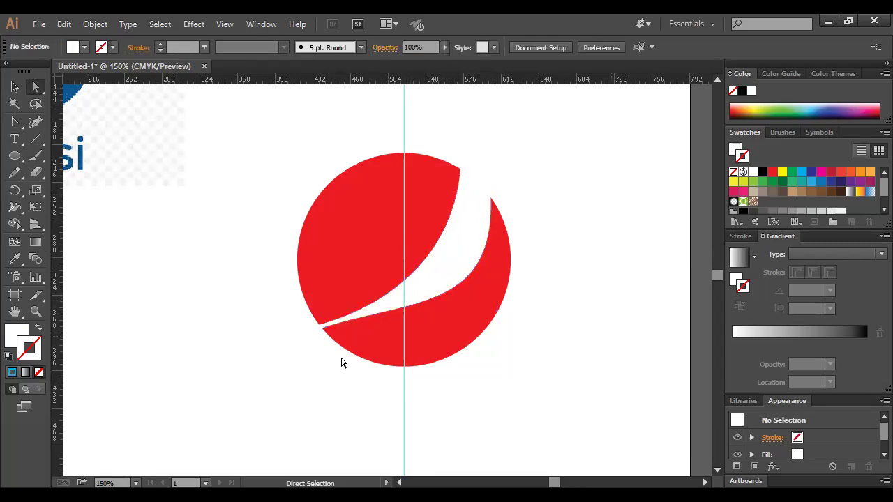
Pull the lower edge's handle at the band's lower-left tip down and slightly inward to soften the curve
key("ctrl+minus")
key("ctrl+minus")
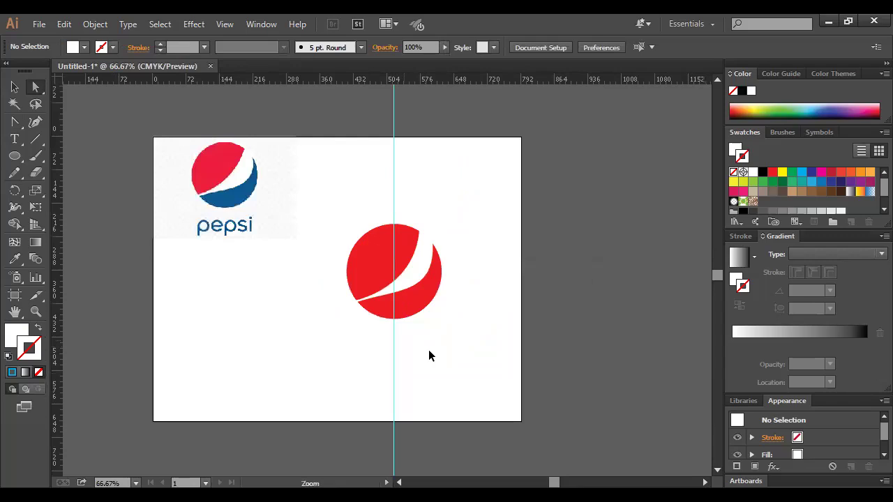
key("ctrl+plus")
key("ctrl+plus")
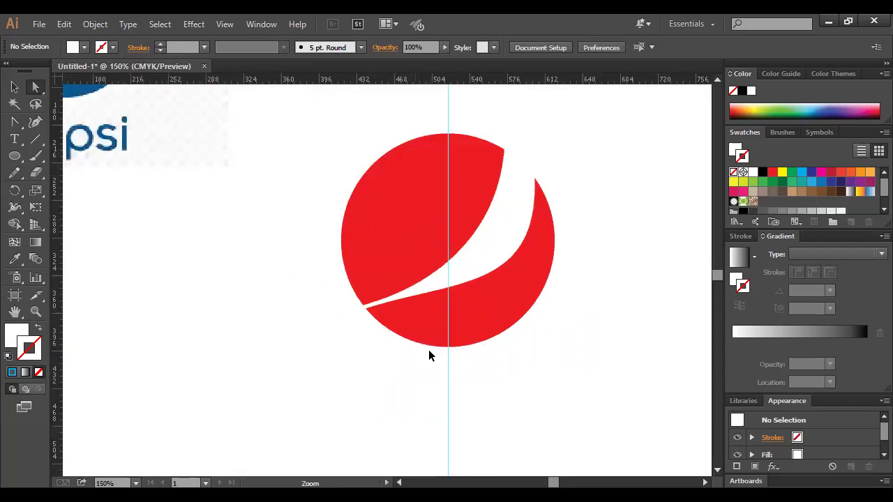
key("ctrl+plus")
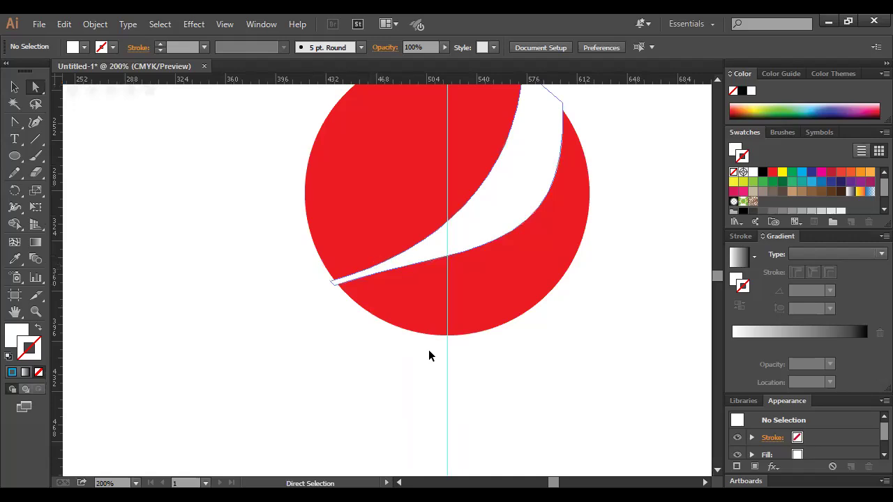
left_click(334, 285)
left_click_drag(455, 245, 448, 253)
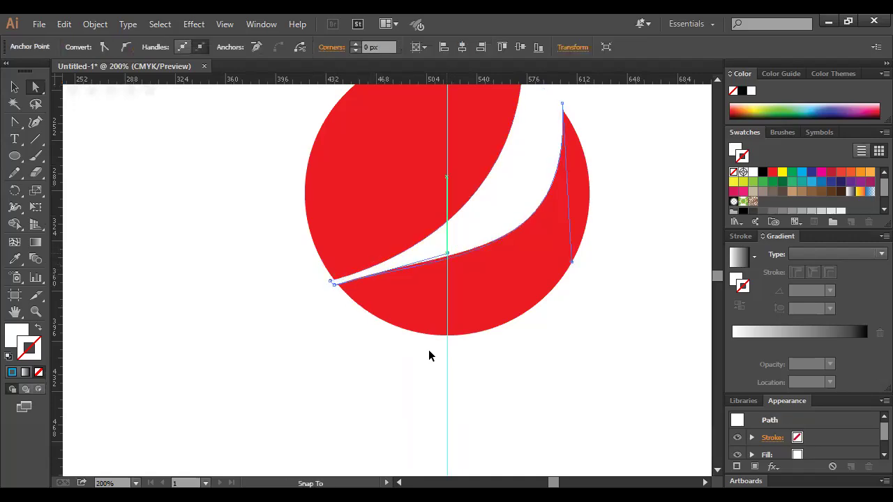
Try to raise the upper edge's handle at the band's lower-left tip
left_click(330, 281)
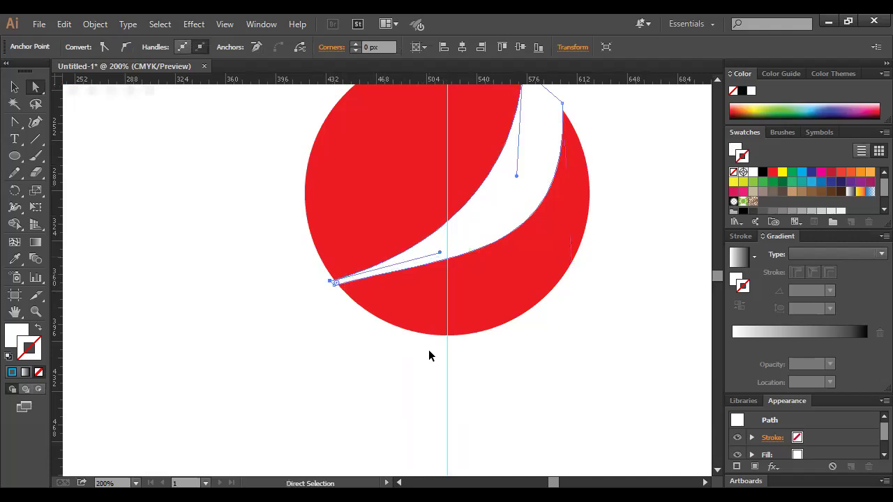
left_click_drag(443, 245, 442, 241)
key("ctrl+z")
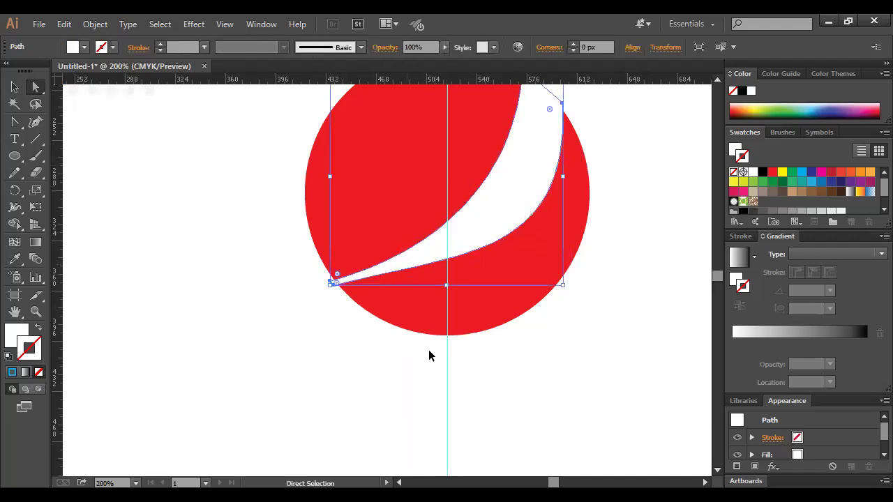
left_click(334, 281)
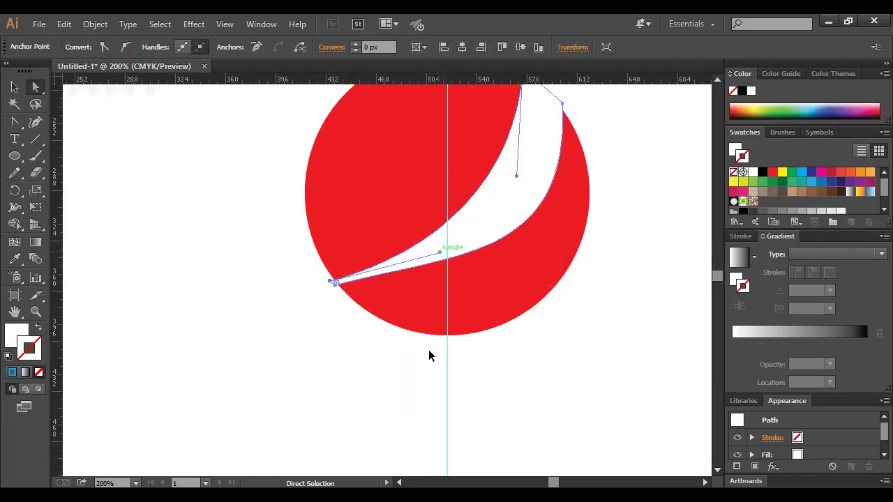
left_click(383, 377)
Delete the vertical guide running through the circle's centre
key("ctrl+minus")
key("ctrl+minus")
key("ctrl+minus")
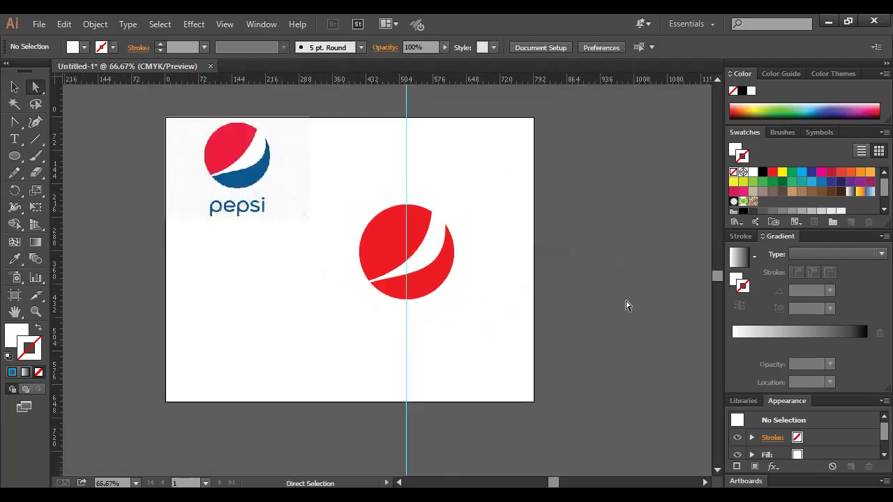
key("ctrl+plus")
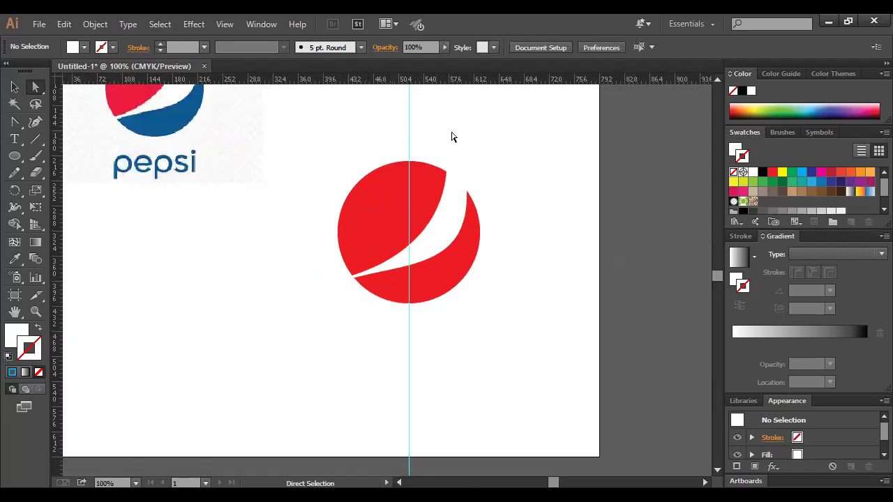
key("ctrl+a")
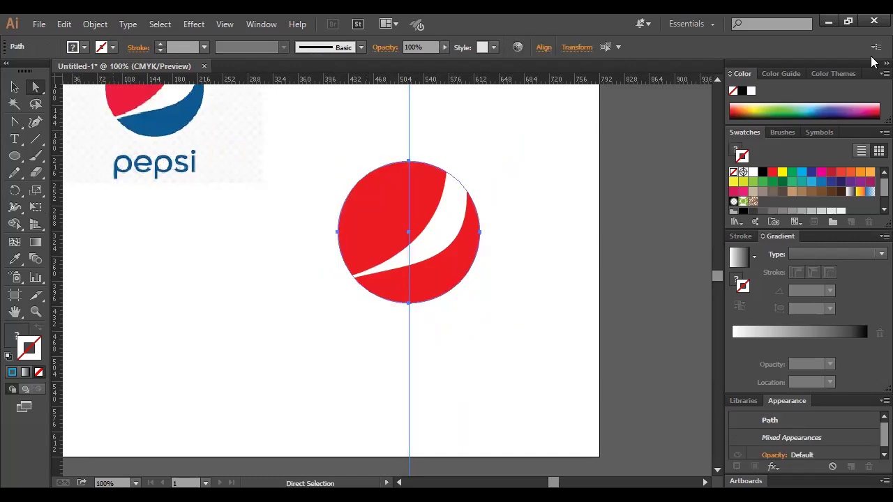
left_click(14, 86)
left_click(378, 375)
left_click(410, 391)
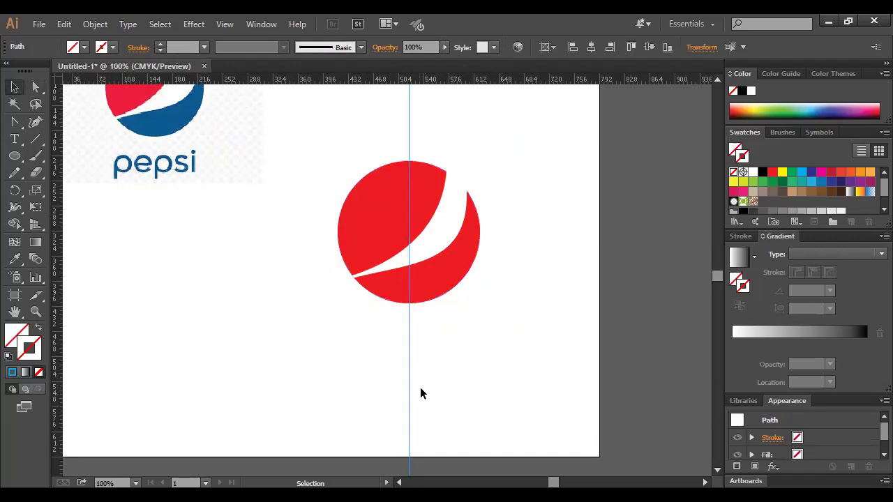
key("Delete")
Subtract the white band and its upper-right overhang from the red circle with the Shape Builder tool
left_click_drag(331, 123, 509, 356)
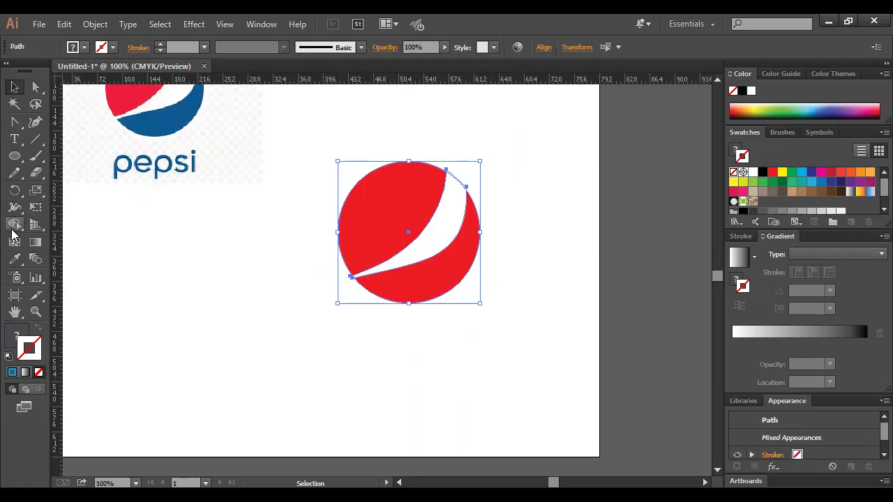
left_click(14, 224)
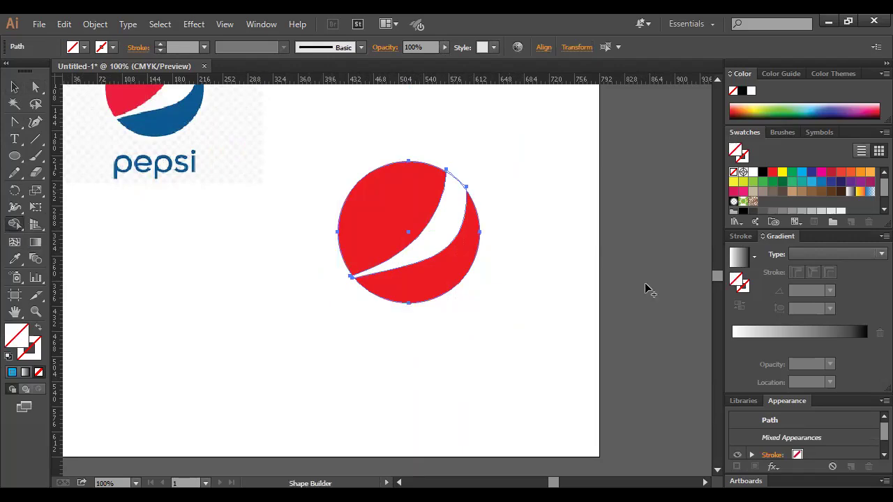
left_click_drag(473, 158, 457, 184)
Remove the leftover band tip outside the circle's lower-left edge with the Shape Builder tool
left_click(370, 281, "ctrl")
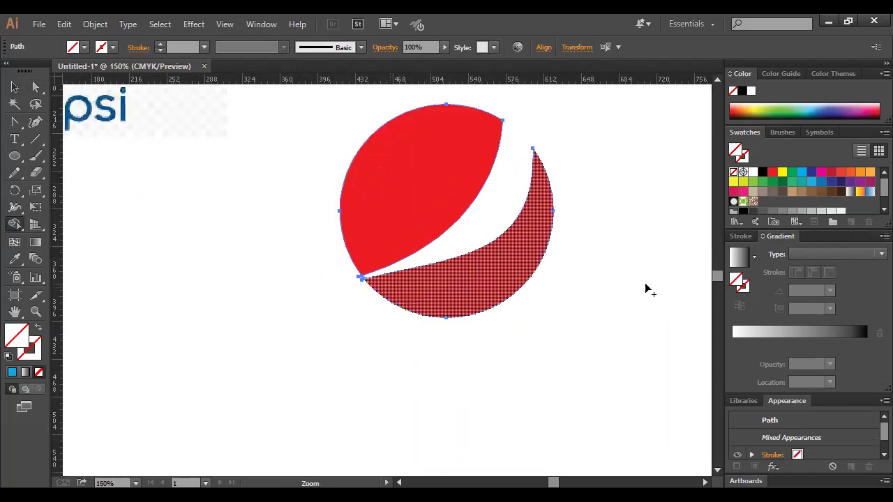
left_click(383, 276, "ctrl")
left_click(384, 277, "ctrl")
left_click(366, 304, "ctrl")
left_click(366, 304, "ctrl")
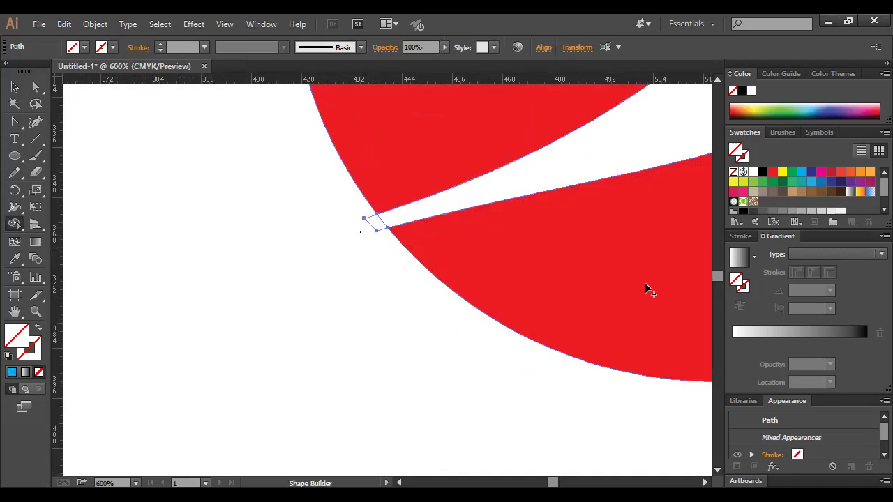
left_click_drag(359, 235, 386, 218)
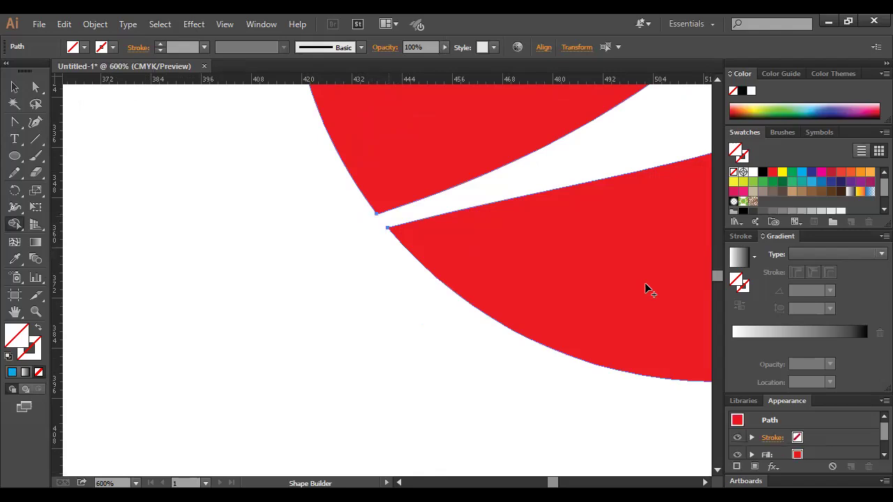
left_click(14, 87)
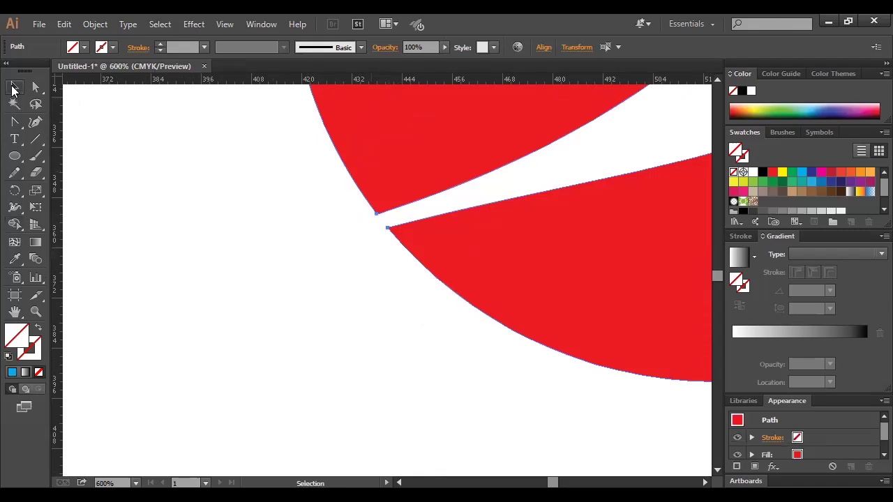
Check the two separated halves of the circle by selecting each one in turn
left_click(345, 359)
key("ctrl+minus")
key("ctrl+minus")
key("ctrl+minus")
key("ctrl+minus")
key("ctrl+minus")
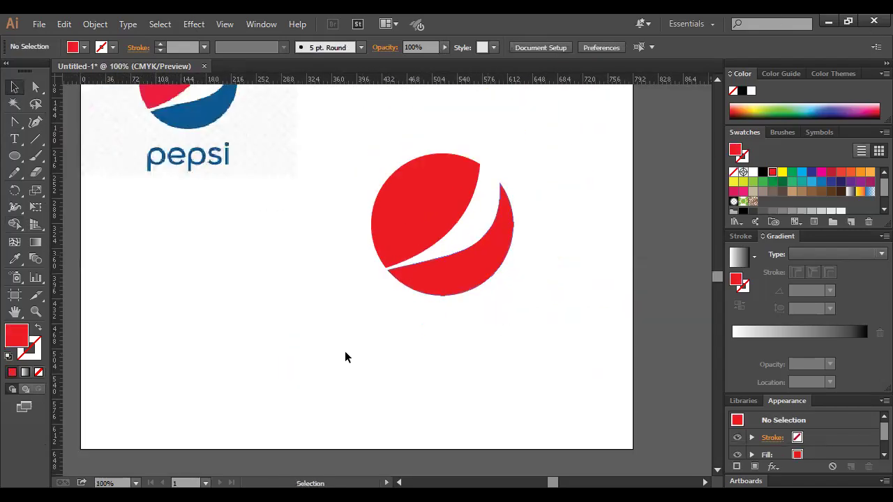
key("ctrl+z")
left_click(345, 354)
left_click(457, 276)
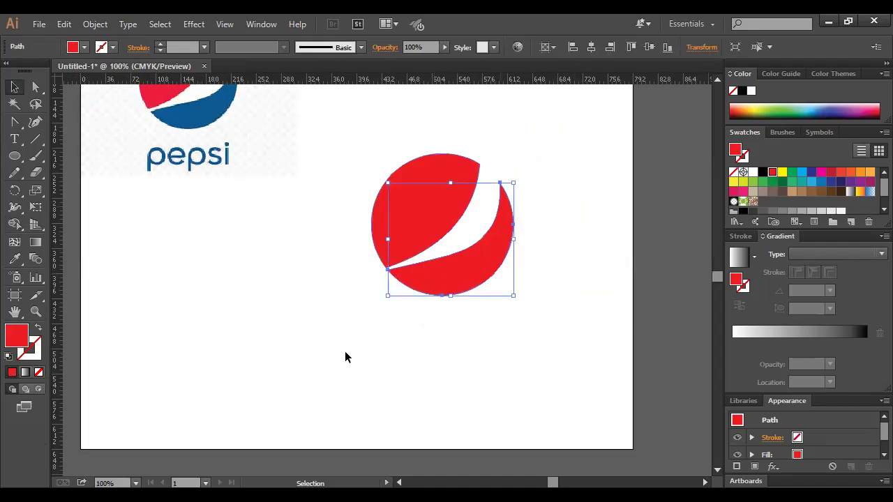
left_click(428, 213)
left_click(582, 248)
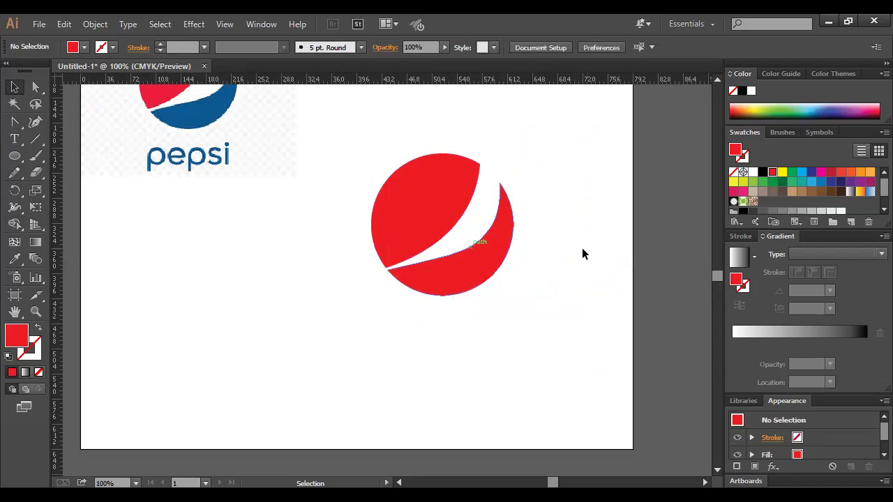
scroll(582, 250, "up", 2)
left_click(421, 259)
left_click(335, 307)
Fill the lower-right piece of the circle with dark blue
left_click(466, 318)
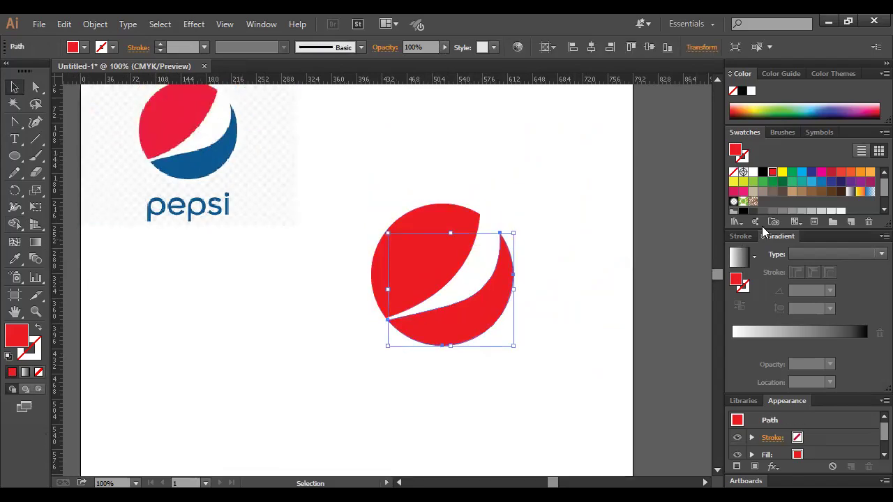
left_click(812, 171)
left_click(614, 302)
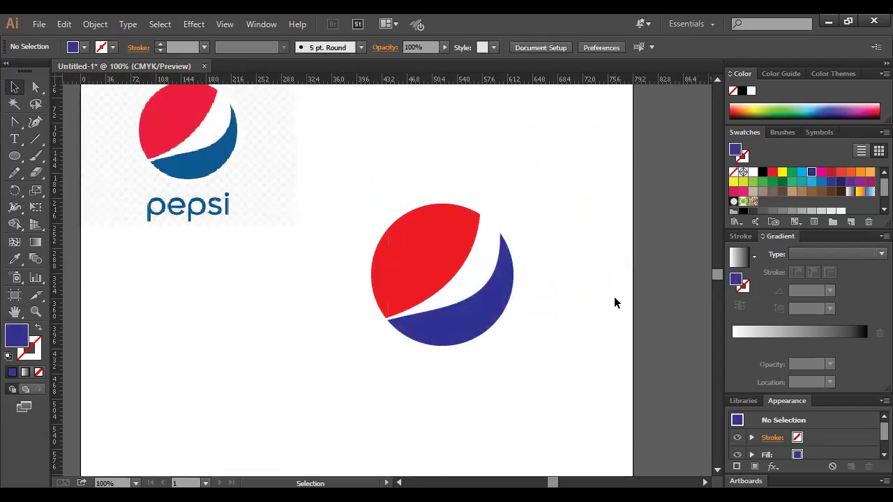
Reshape the red piece's inner edge into a fuller curve by making its upper handle vertical and lengthening its lower handle
scroll(606, 332, "up", 1)
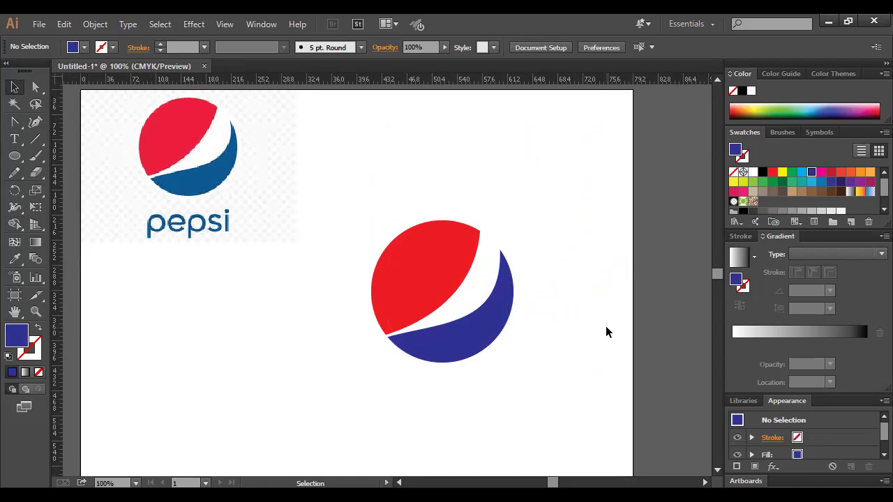
key("a")
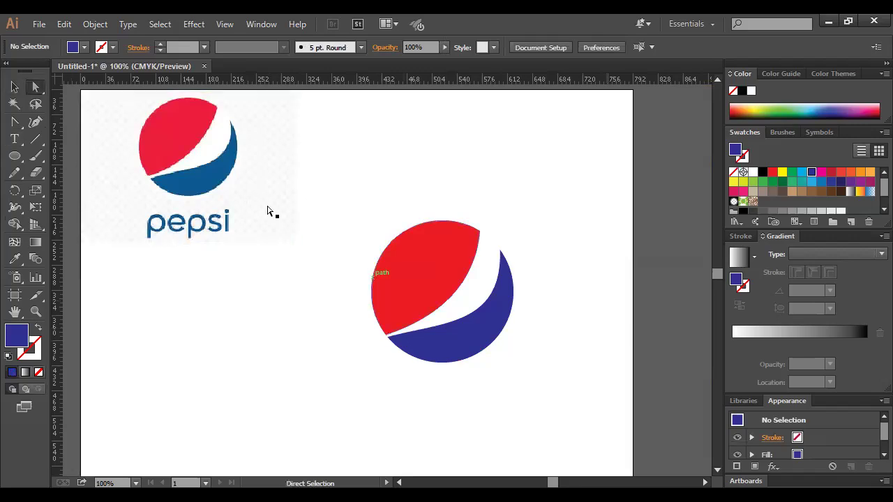
key("ctrl+=")
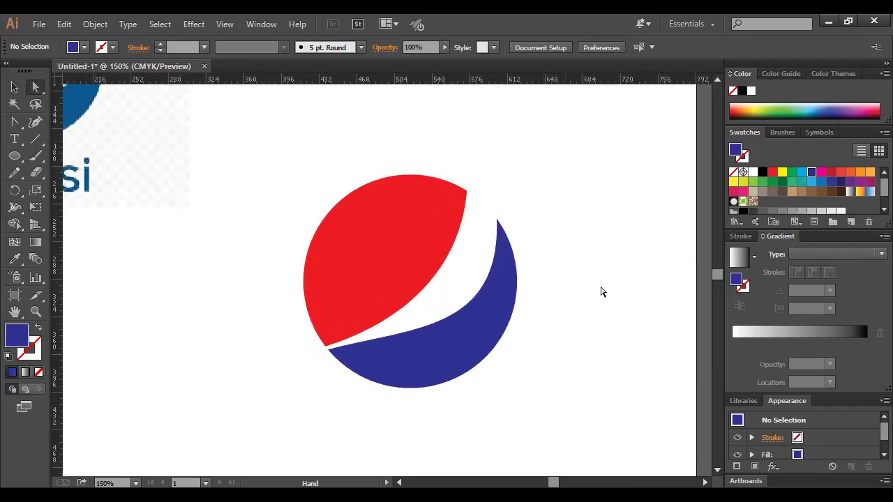
left_click(497, 219)
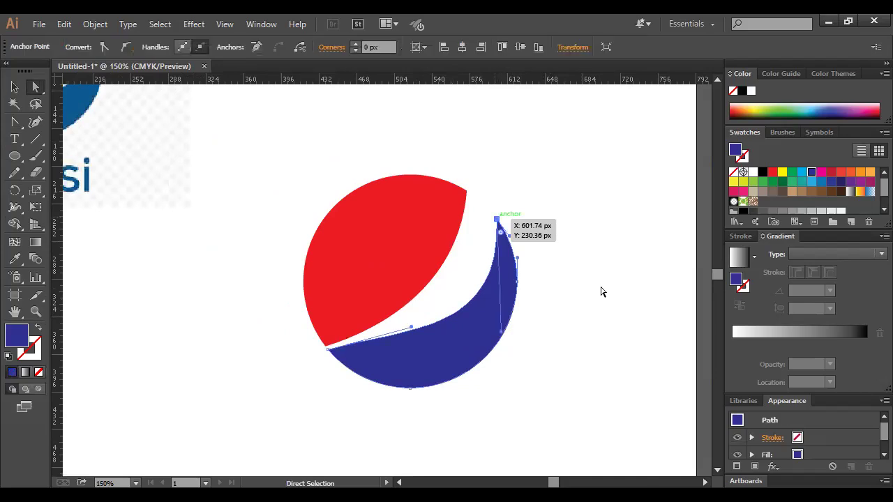
left_click(502, 354)
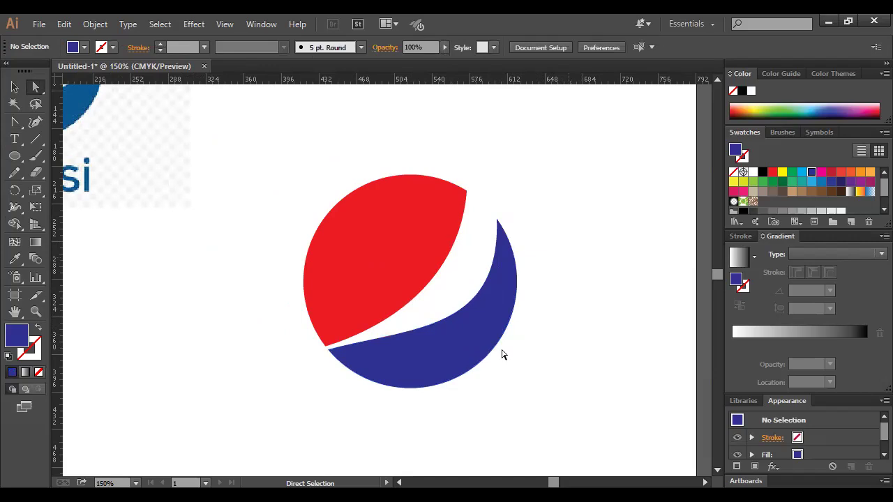
left_click(466, 191)
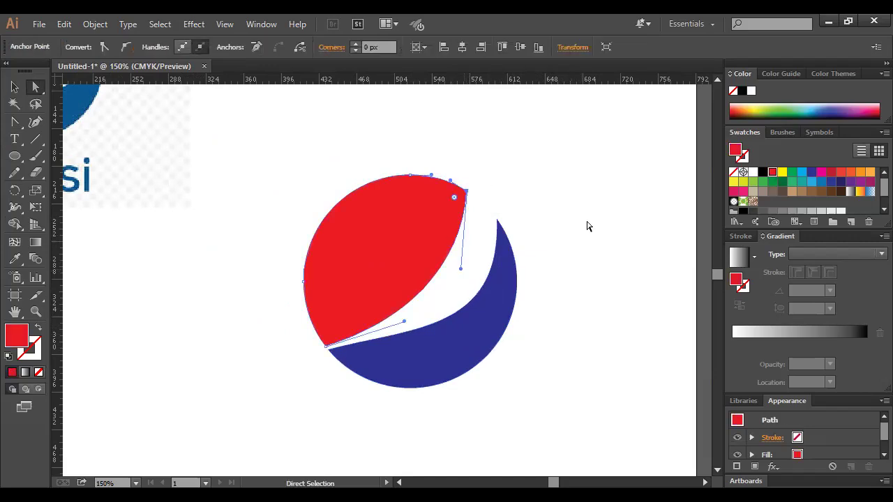
left_click_drag(460, 269, 467, 266)
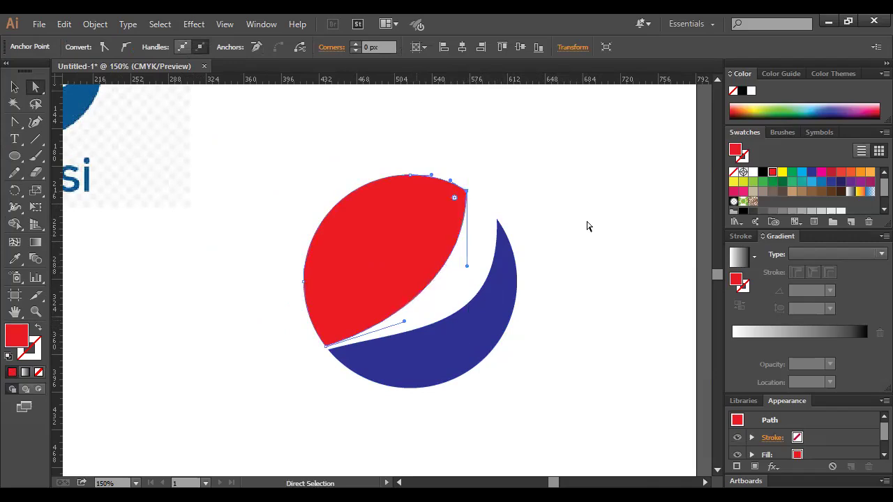
left_click_drag(404, 322, 412, 318)
left_click(578, 300)
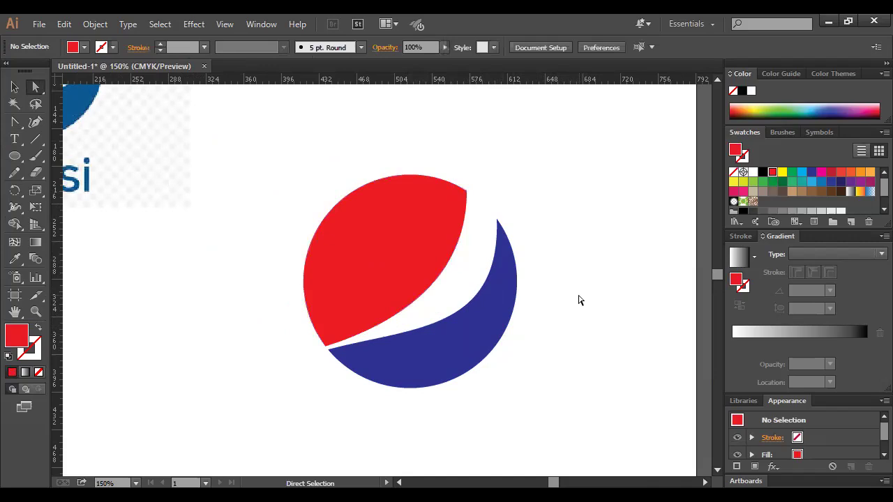
Compare the redrawn red and blue emblem with the reference logo
key("ctrl+minus")
key("ctrl+minus")
key("ctrl+minus")
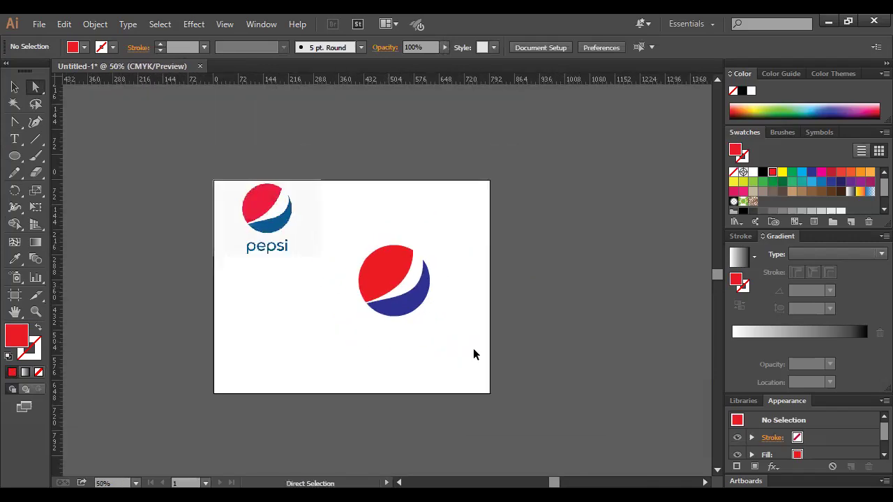
key("ctrl+z")
left_click(536, 351)
key("ctrl+plus")
key("ctrl+plus")
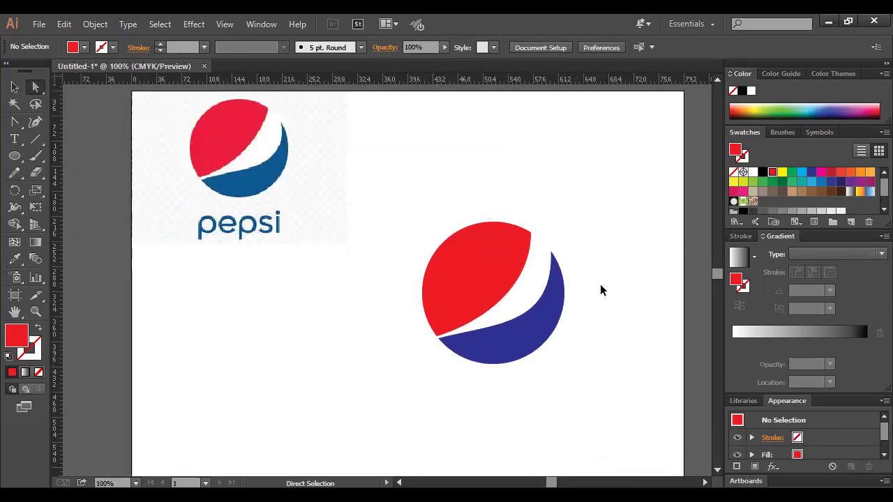
left_click(555, 353)
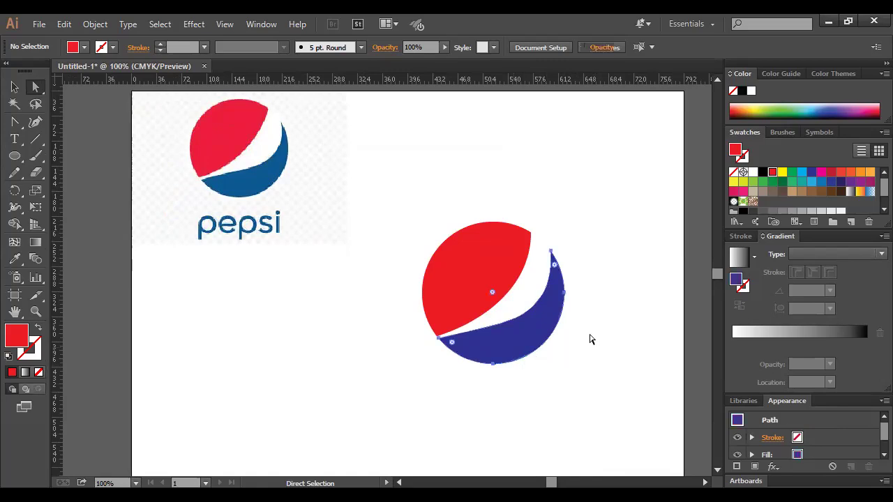
left_click(597, 304)
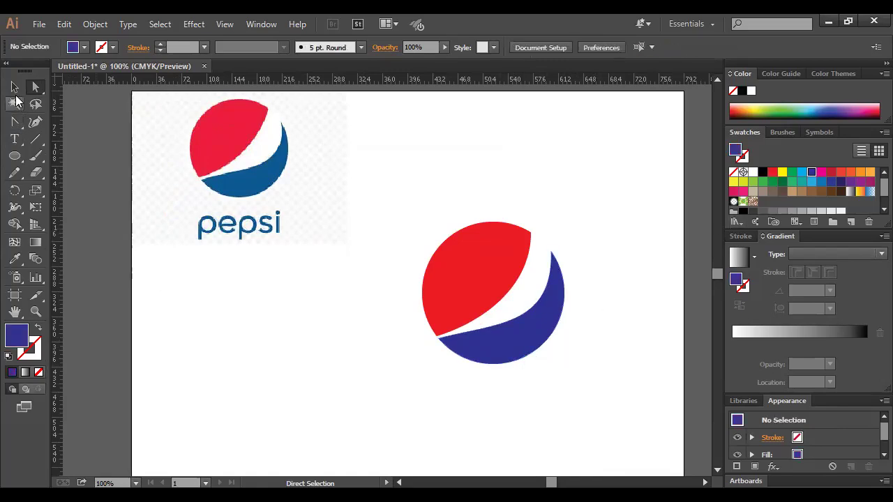
Move the reference image slightly upward on the artboard
left_click(14, 87)
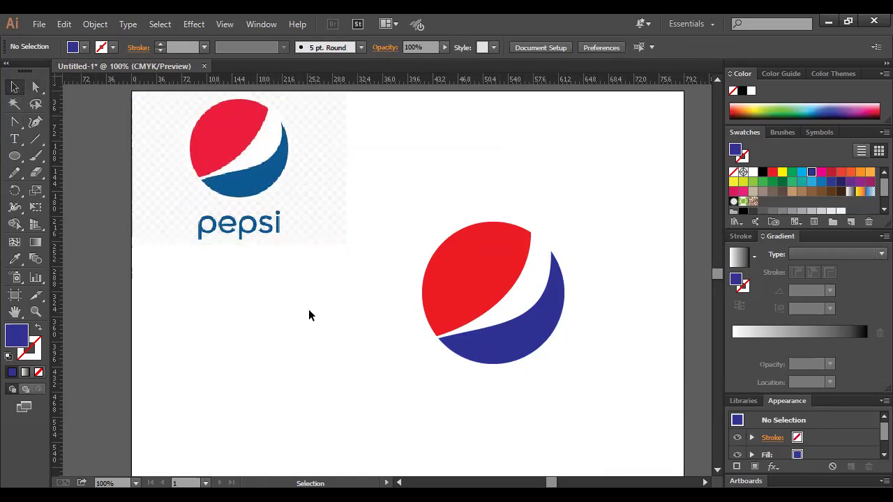
mouse_move(250, 183)
left_mouse_down()
mouse_move(245, 213)
mouse_move(245, 192)
left_mouse_up()
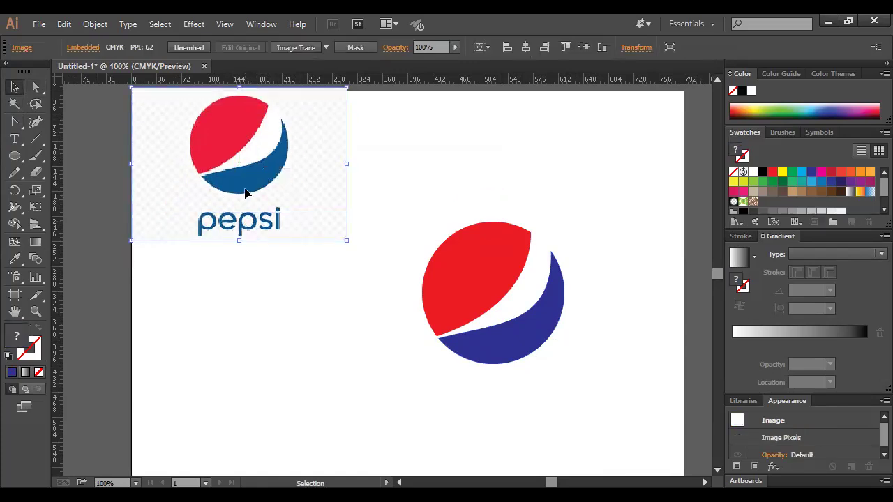
left_click(392, 414)
Fill the emblem's lower-right piece with a lighter, medium blue swatch
left_click(507, 356)
left_click(602, 346)
left_click(538, 340)
left_click(621, 351)
left_click(541, 335)
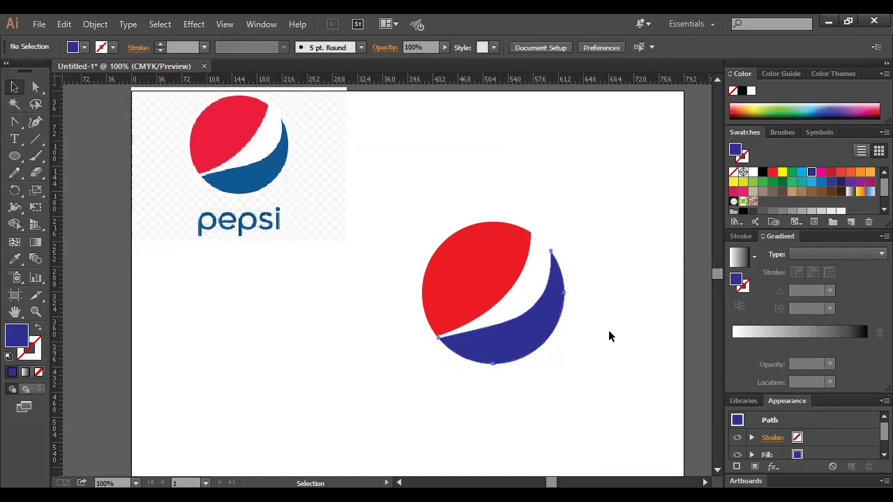
left_click(606, 339)
left_click(538, 335)
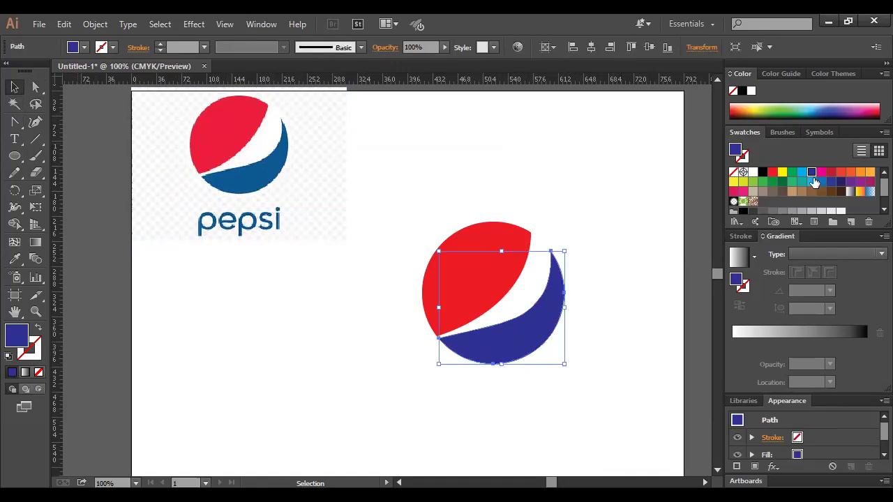
left_click(821, 181)
left_click(633, 300)
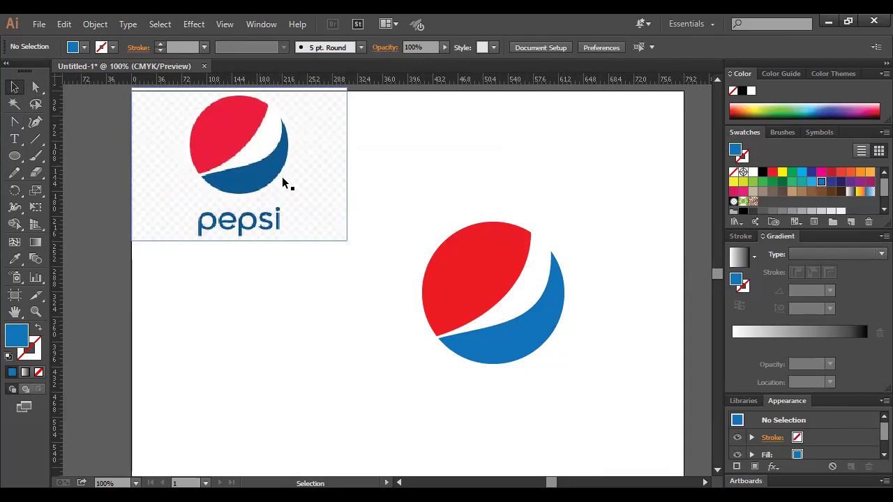
Fill the emblem's lower-right piece with the dark blue swatch again
left_click(498, 327)
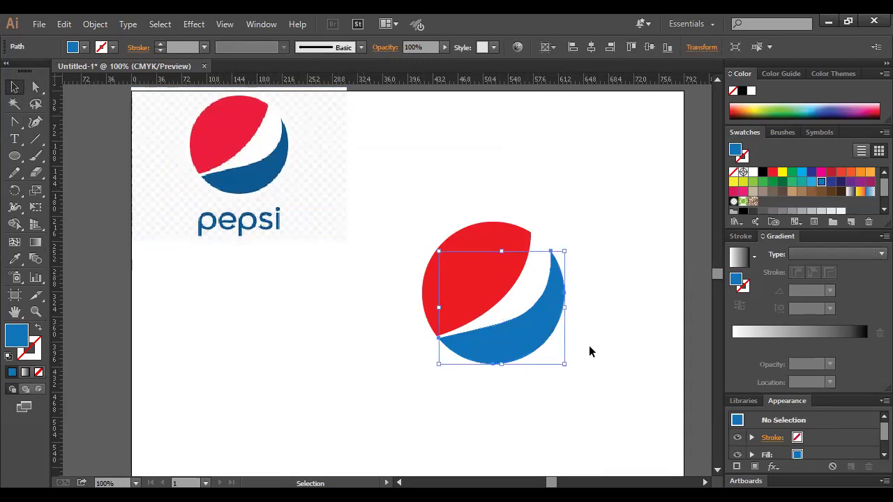
left_click(604, 278)
left_click(498, 326)
left_click(811, 171)
left_click(664, 299)
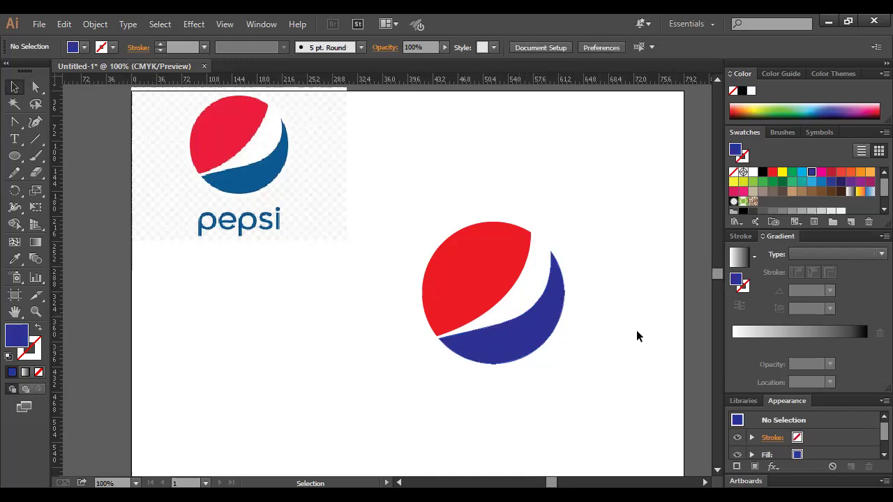
Reshape the blue piece's inner edge by making its upper-tip handle vertical and shortening and slightly raising its lower-left handle
left_click(525, 333)
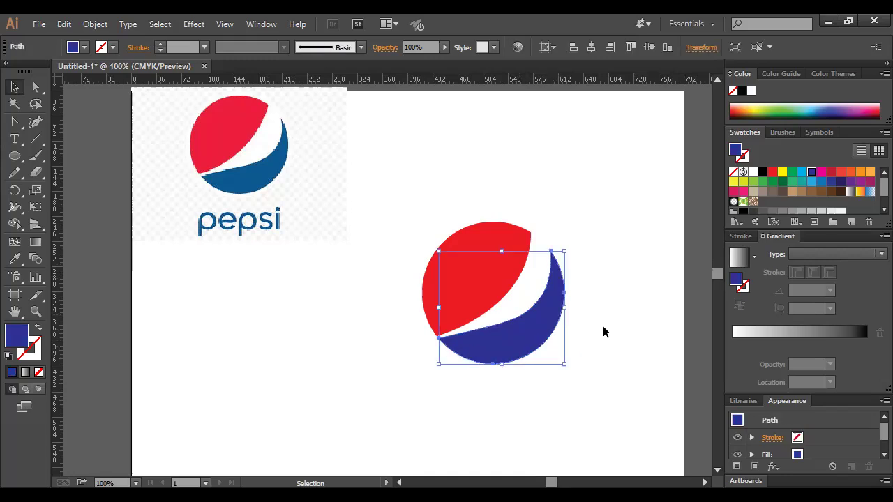
key("ctrl+space")
left_click(514, 287, "ctrl")
left_click_drag(514, 287, 606, 259)
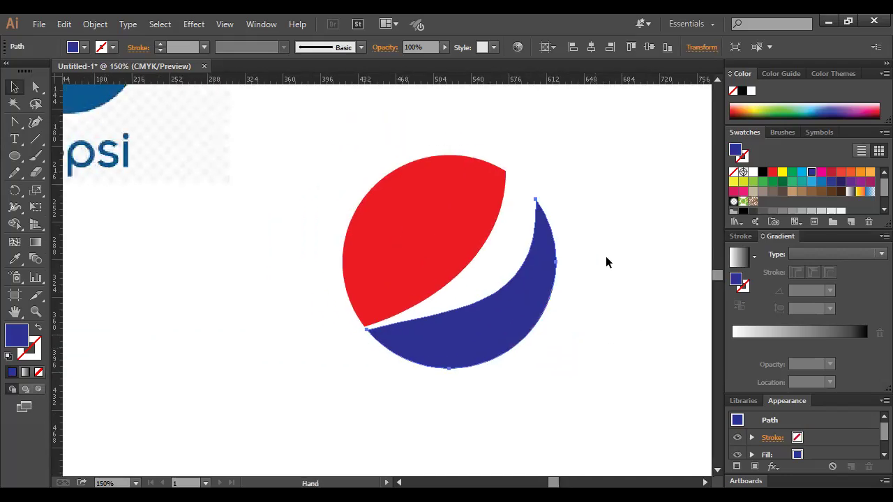
left_click(36, 87)
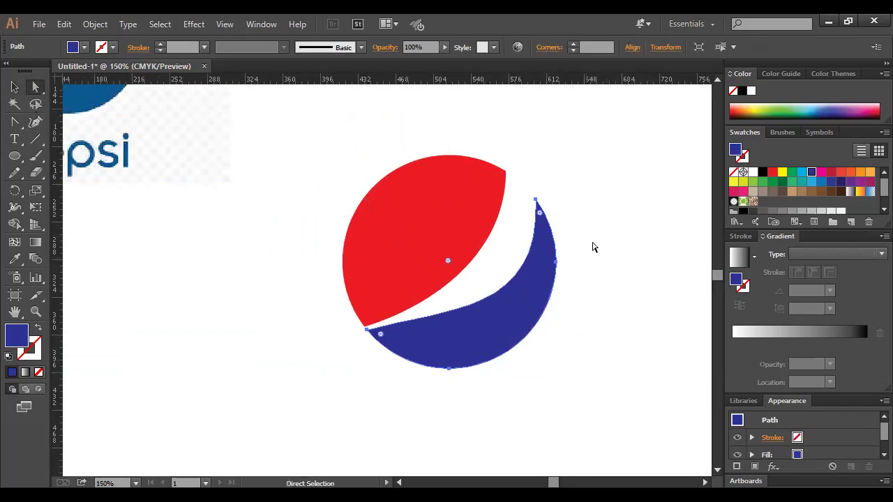
left_click(535, 200)
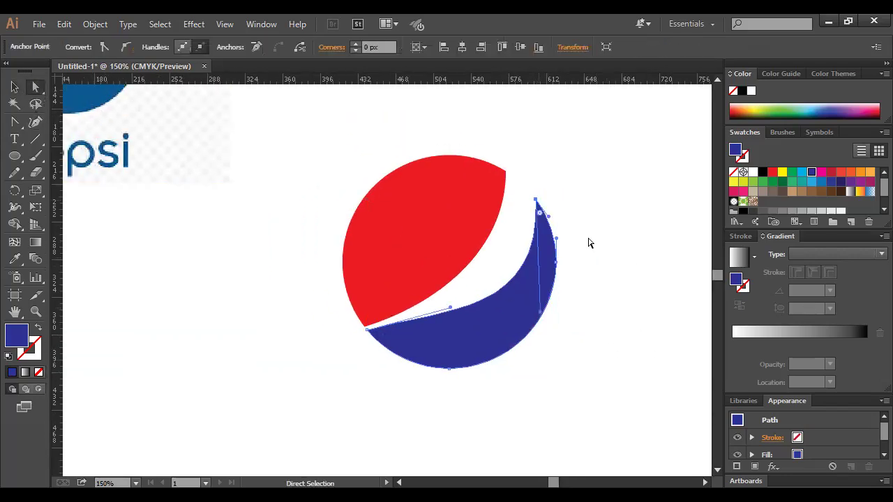
left_click_drag(540, 312, 535, 305)
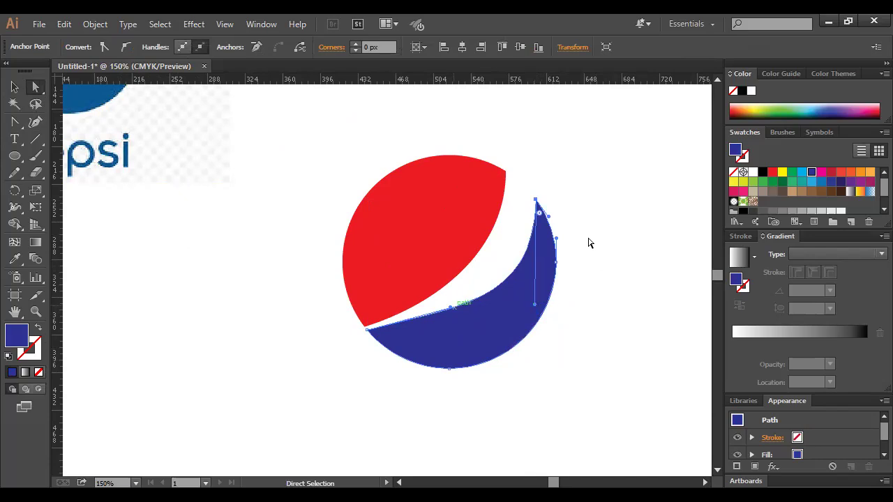
left_click_drag(450, 308, 446, 305)
left_click(635, 310)
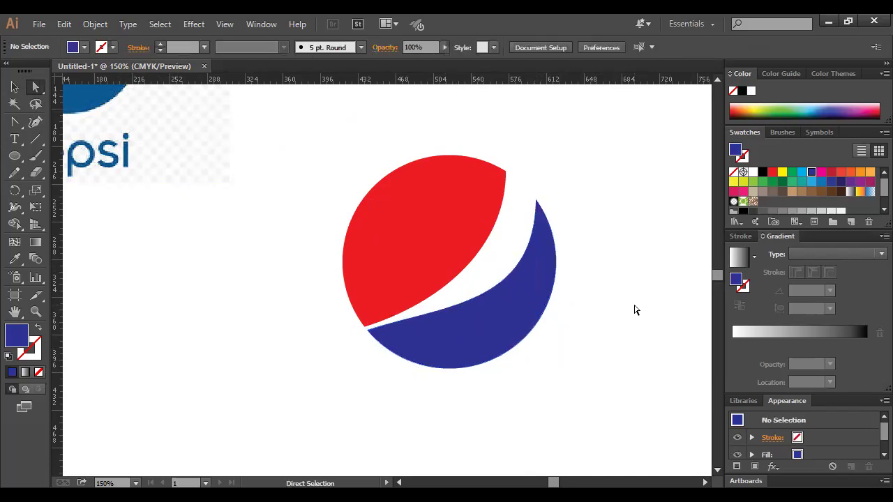
Select both pieces of the emblem and examine its overall shape beside the reference logo
key("ctrl+minus")
key("ctrl+minus")
left_click_drag(377, 365, 418, 370)
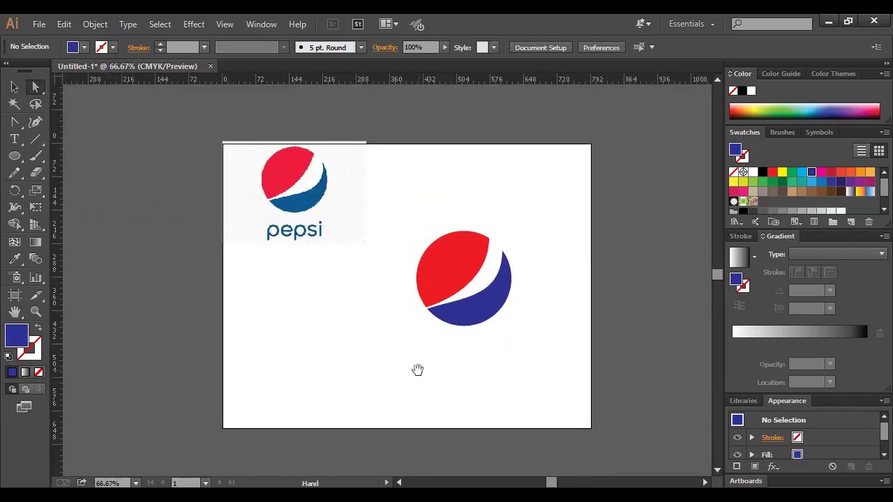
left_click(14, 87)
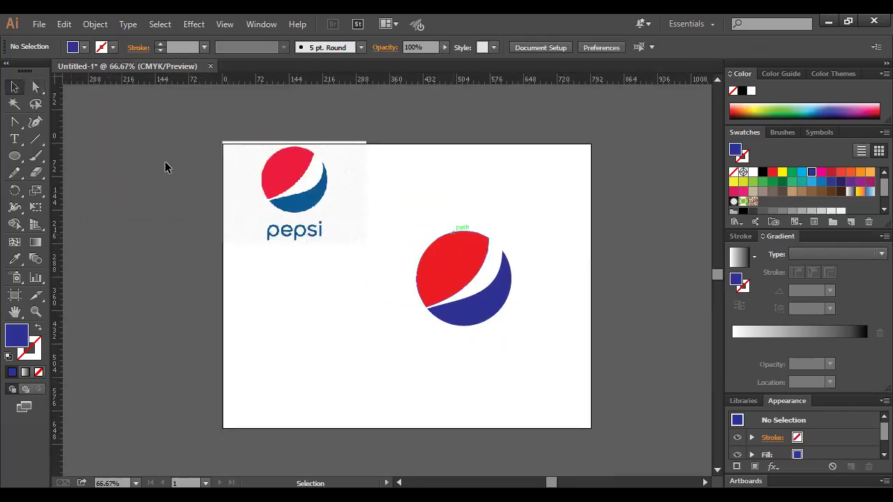
left_click_drag(410, 218, 552, 388)
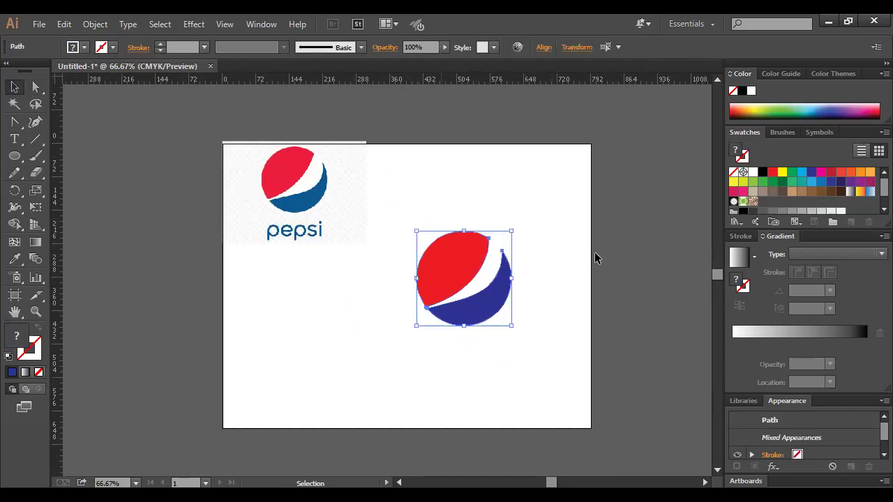
right_click(493, 329)
left_click(482, 325)
left_click(483, 335)
left_click_drag(475, 321, 497, 286)
left_click(520, 351)
left_click(460, 243, "ctrl")
left_click_drag(451, 217, 509, 227)
left_click(520, 351)
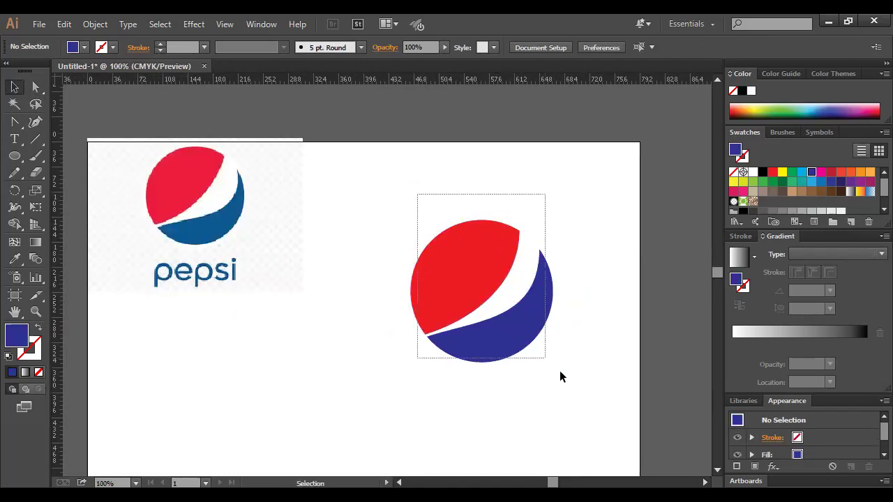
left_click(574, 356)
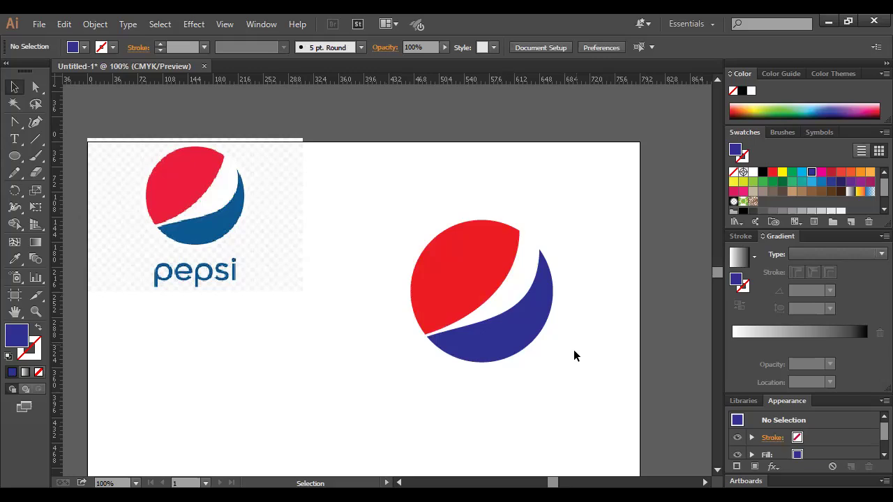
Add the text "pepsi" in the empty area below the emblem
scroll(574, 355, "down", 1)
left_click(14, 139)
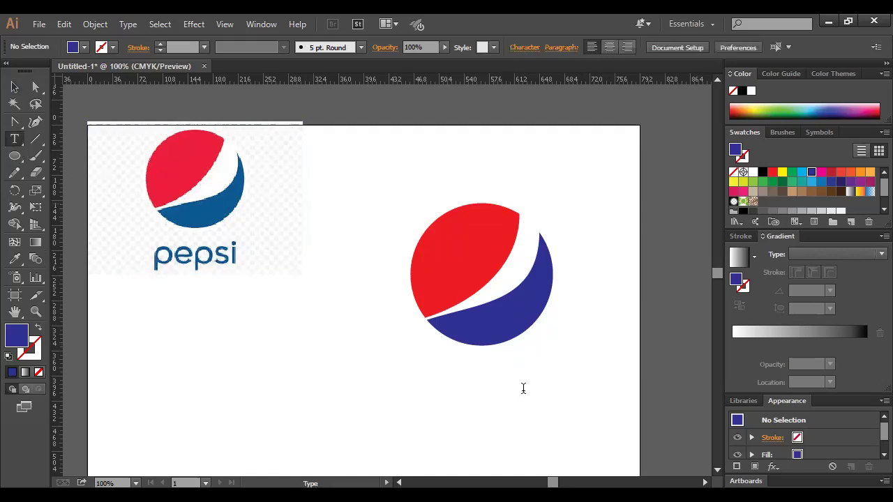
left_click(524, 388)
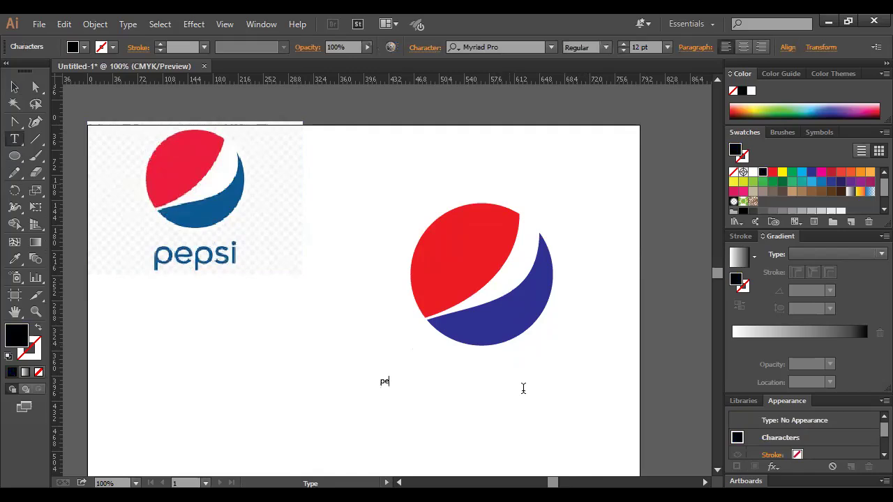
type("pepsi")
Enlarge the "pepsi" text to about 90 pt and place it centred directly beneath the emblem
left_click(14, 87)
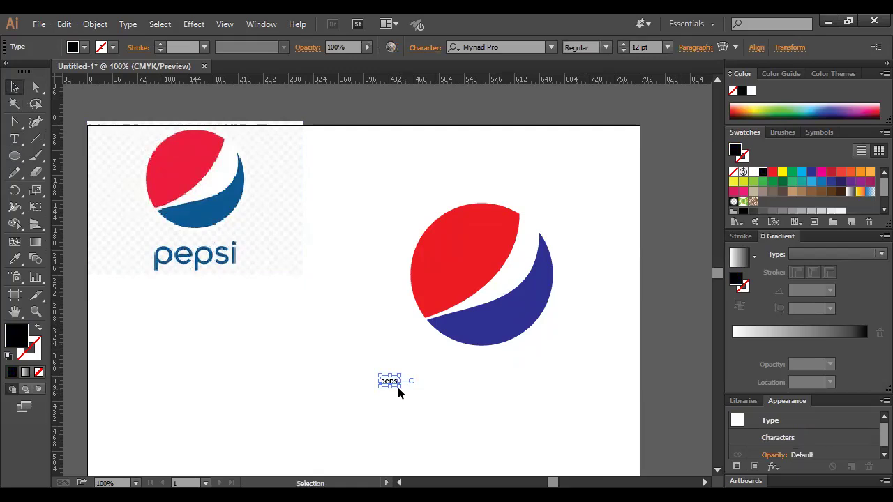
left_click_drag(400, 388, 460, 416)
left_click_drag(420, 399, 507, 388)
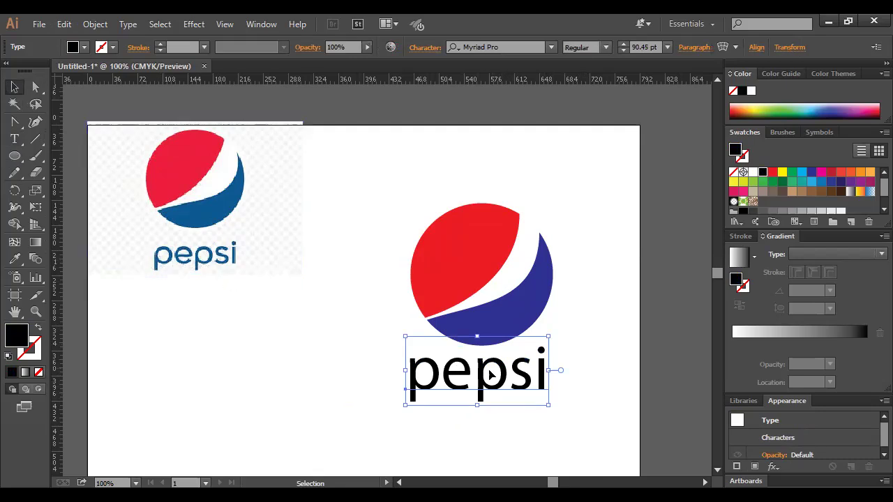
left_click(547, 430)
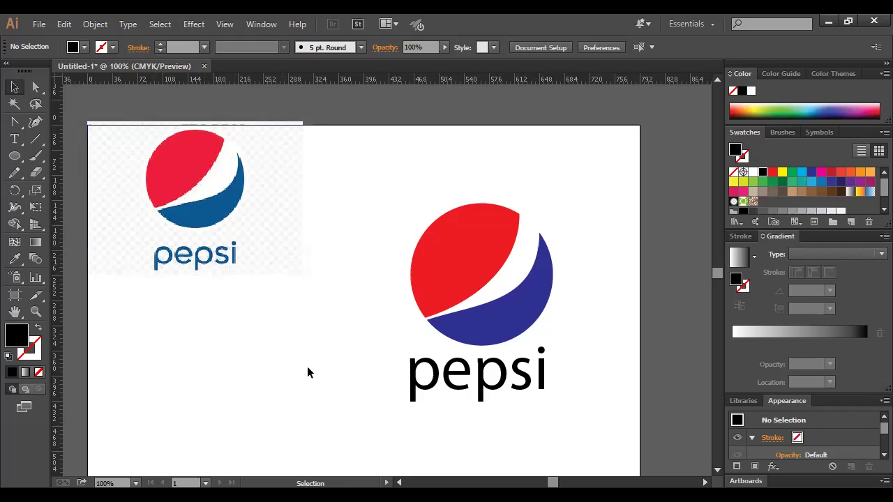
Fill the "pepsi" text with the emblem's dark blue swatch and convert it to outlines
left_click(480, 390)
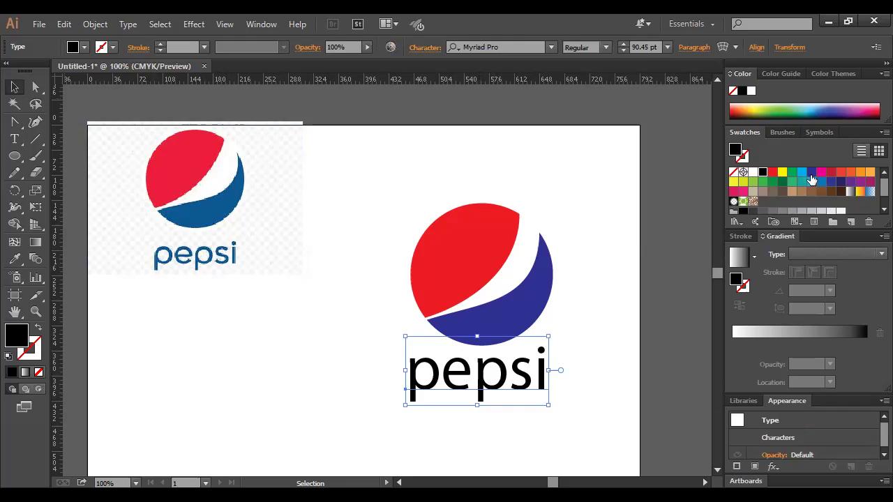
left_click(812, 172)
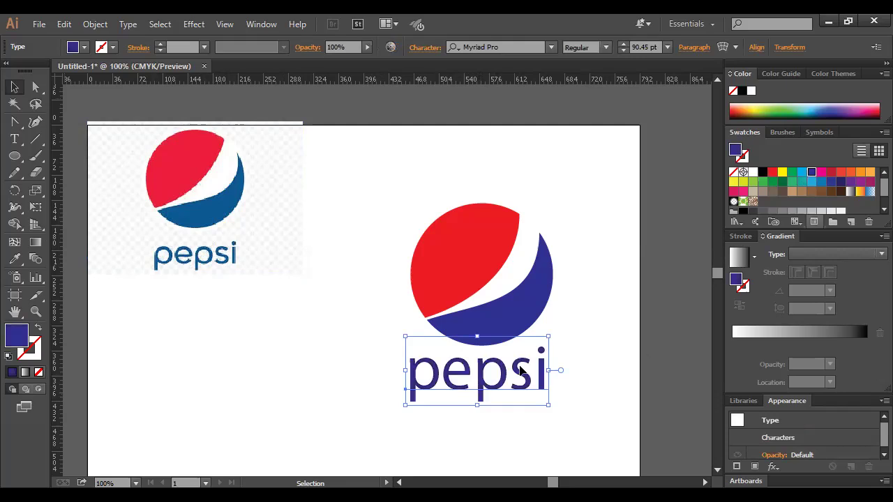
right_click(530, 309)
left_click(534, 307)
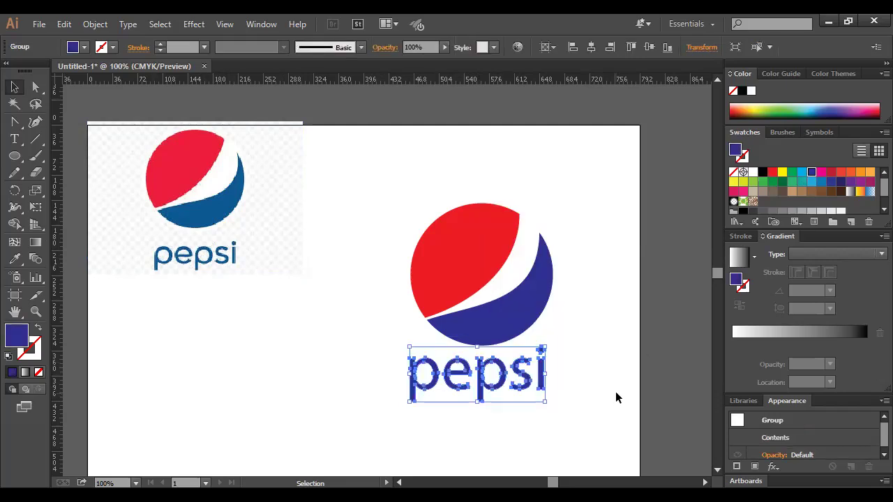
left_click(616, 397)
Compare the reference wordmark's letterforms with the outlined "pepsi" lettering, up close on the first p
left_click(464, 364, "ctrl")
left_click_drag(252, 275, 545, 384)
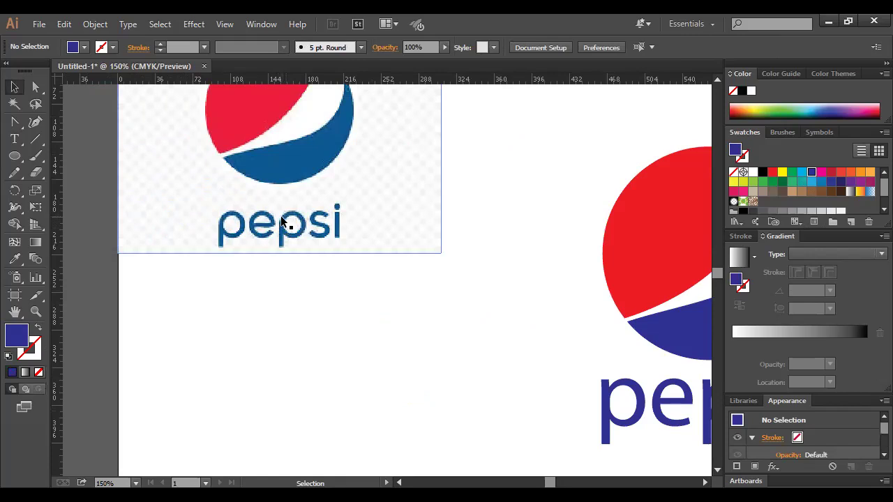
scroll(269, 311, "down", 2)
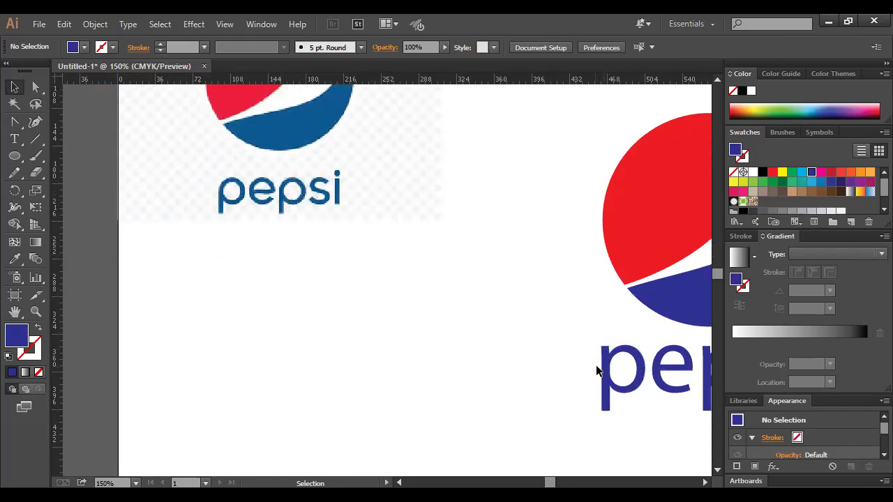
left_click(598, 355, "ctrl")
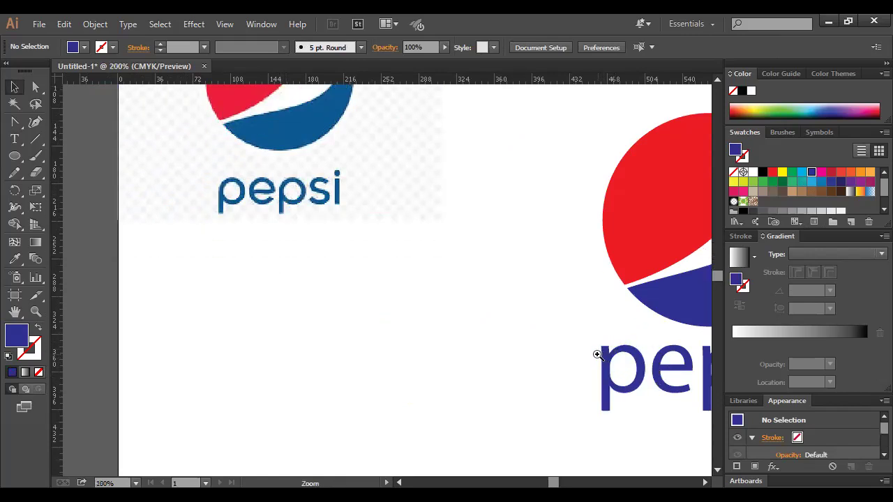
key("ctrl+plus")
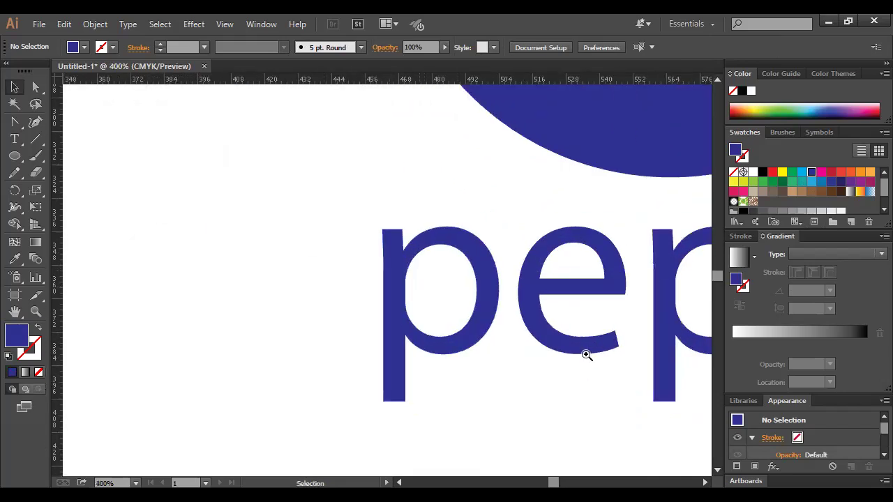
left_click(586, 355)
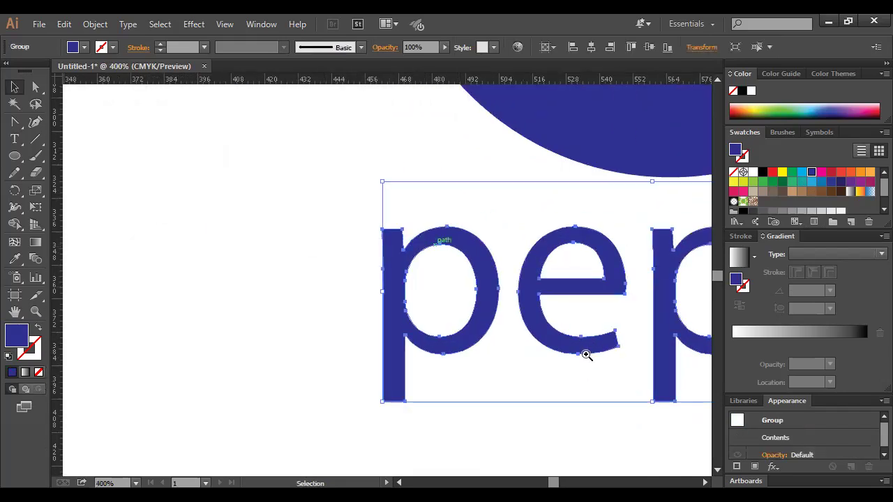
left_click(227, 248)
Draw a straight Pen line about 40 px tall across the first p's bowl, from its upper edge to its lower edge
left_click_drag(16, 124, 66, 124)
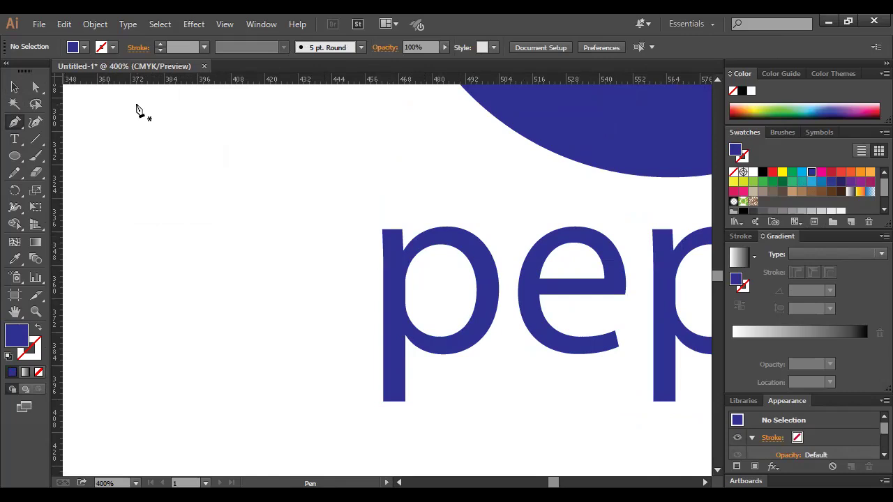
scroll(224, 194, "down", 1)
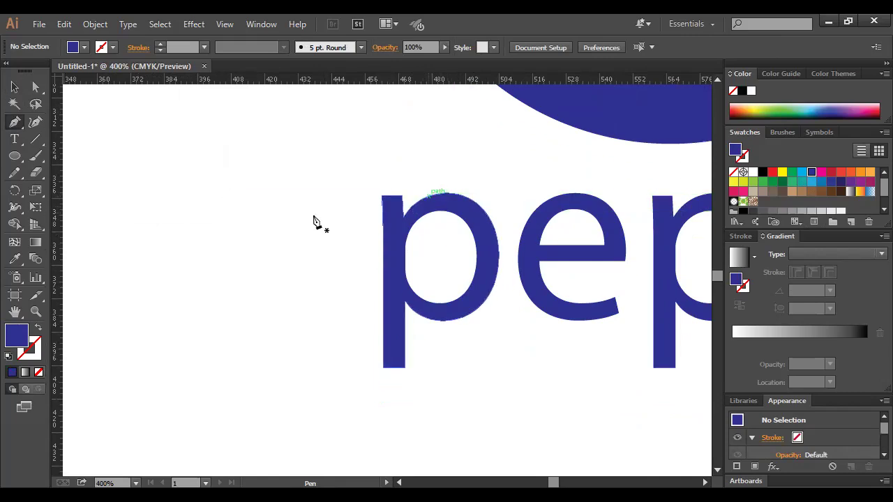
left_click(428, 195)
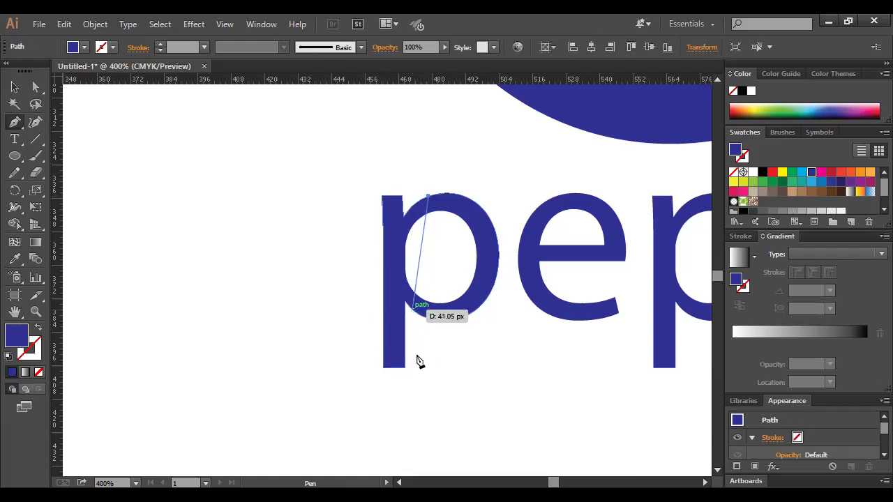
left_click(410, 305)
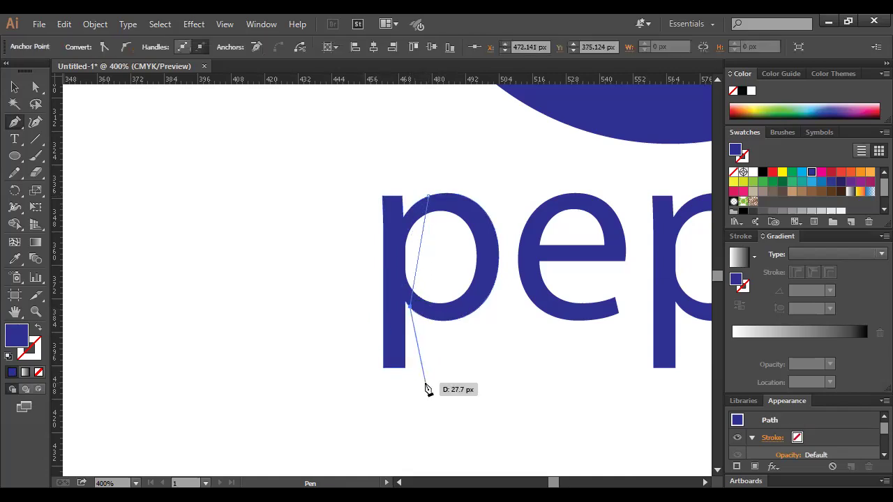
Give the line across the first p a red 0.25 pt stroke, swapping the fill and stroke colours
left_click(14, 88)
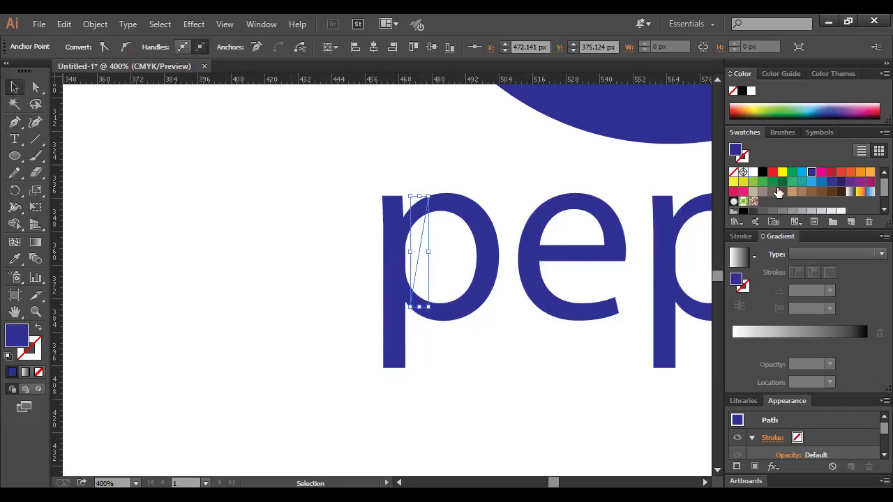
left_click(773, 172)
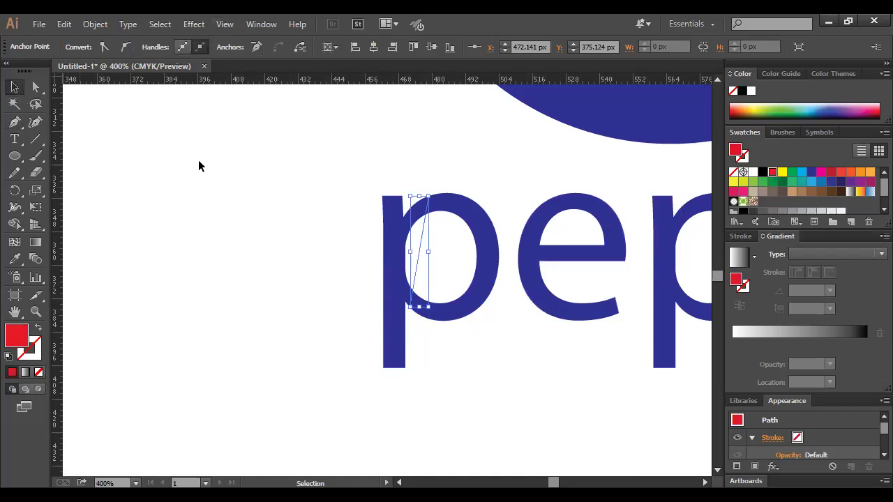
left_click(263, 200)
left_click(419, 252)
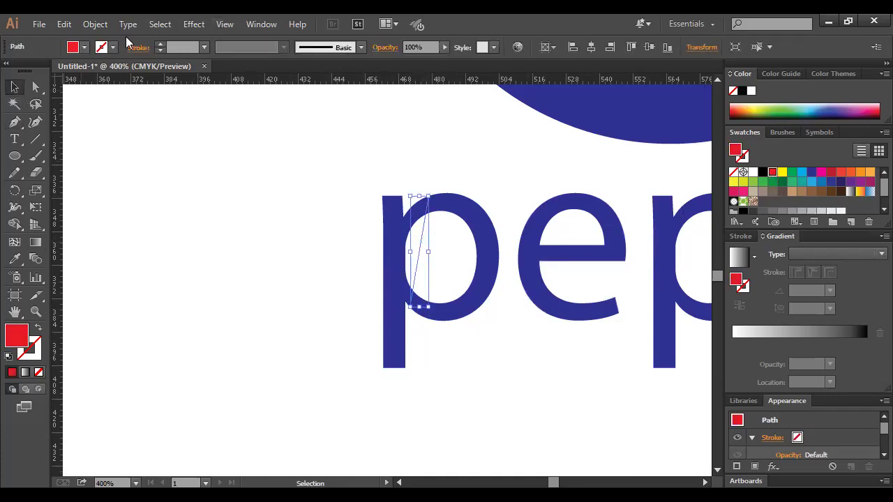
left_click(161, 45)
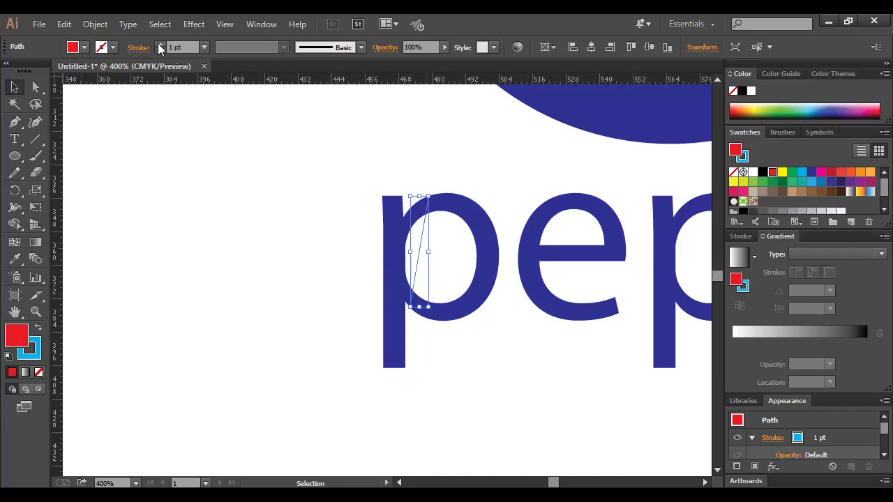
left_click(203, 49)
left_click(224, 63)
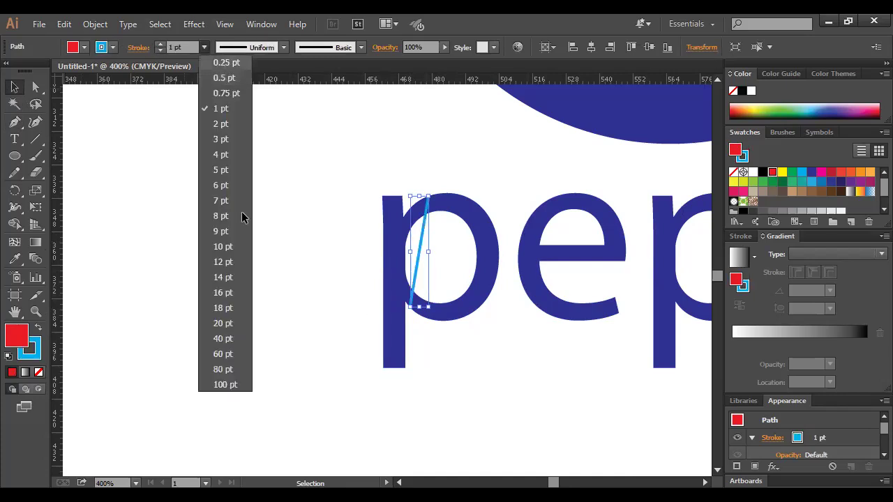
left_click(244, 210)
left_click(421, 243)
left_click(38, 327)
left_click(248, 351)
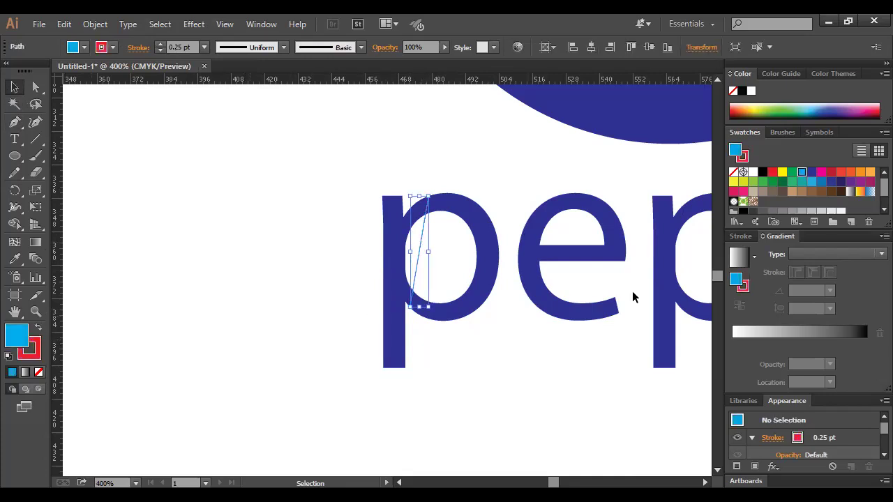
left_click(632, 298)
Bow the line outward over the p's stem into a curve about 14.5 px wide and set its fill to None
left_click(343, 279, "ctrl")
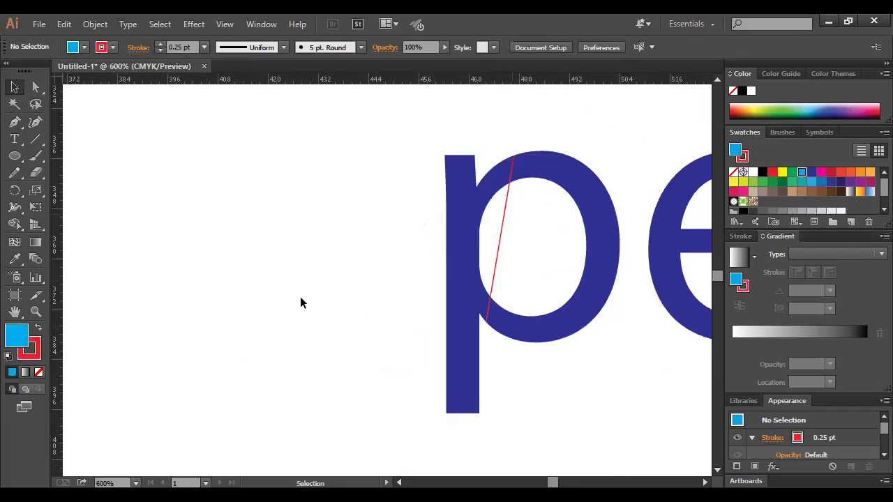
left_click(501, 235)
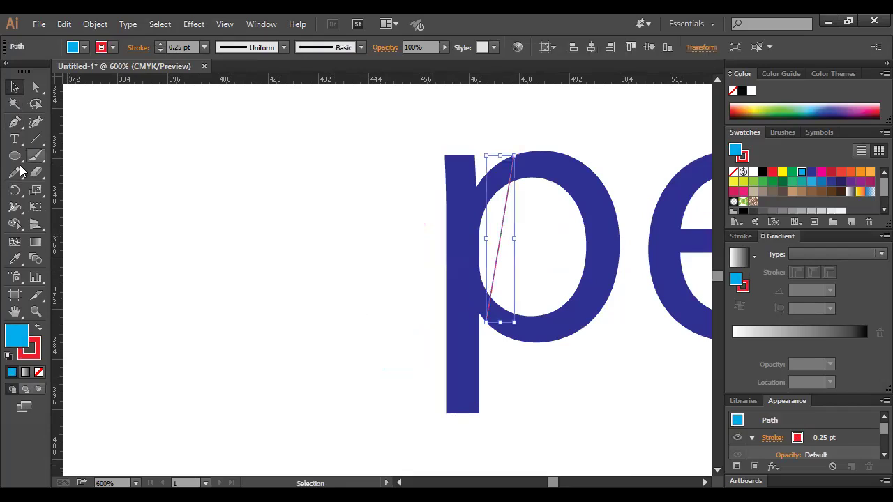
left_click_drag(15, 121, 87, 177)
left_click_drag(501, 235, 453, 243)
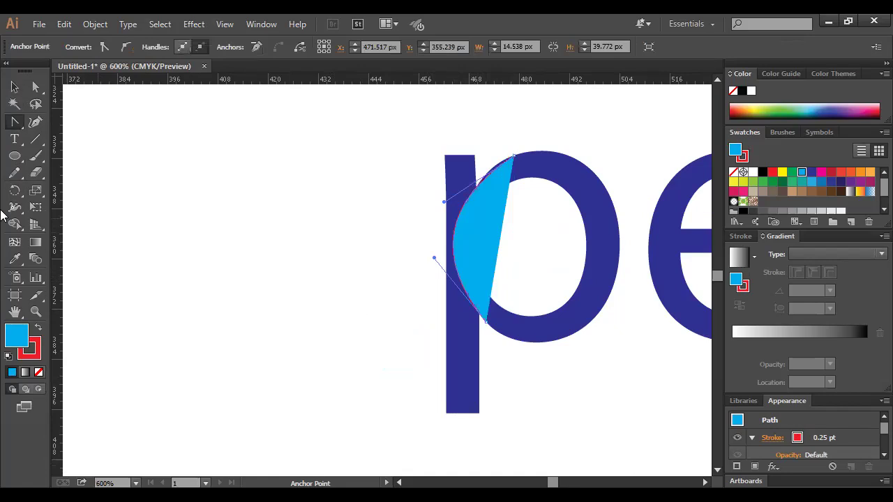
left_click(39, 372)
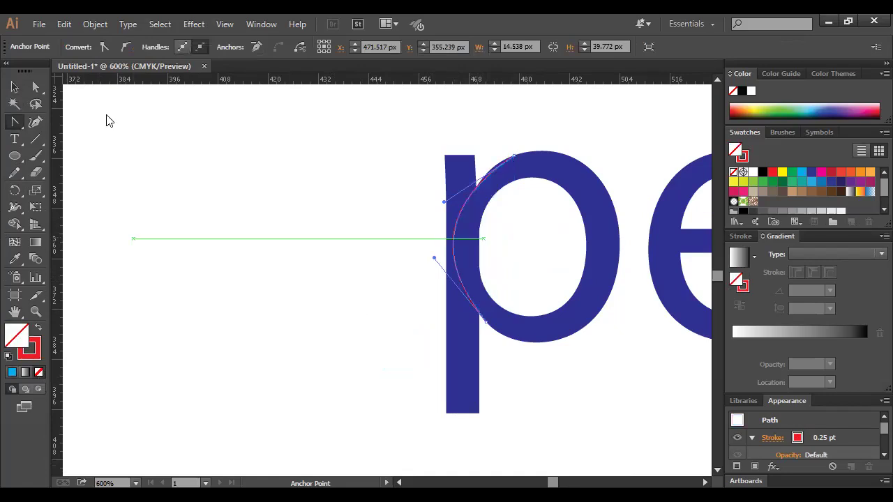
left_click(14, 86)
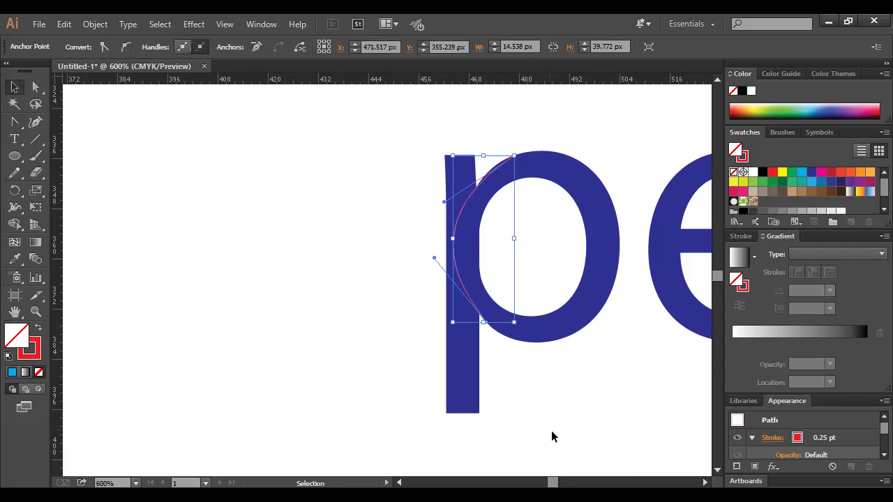
Check the red curve against the first p's outline and delete the curve
left_click(586, 381)
left_click(483, 318)
left_click(522, 377)
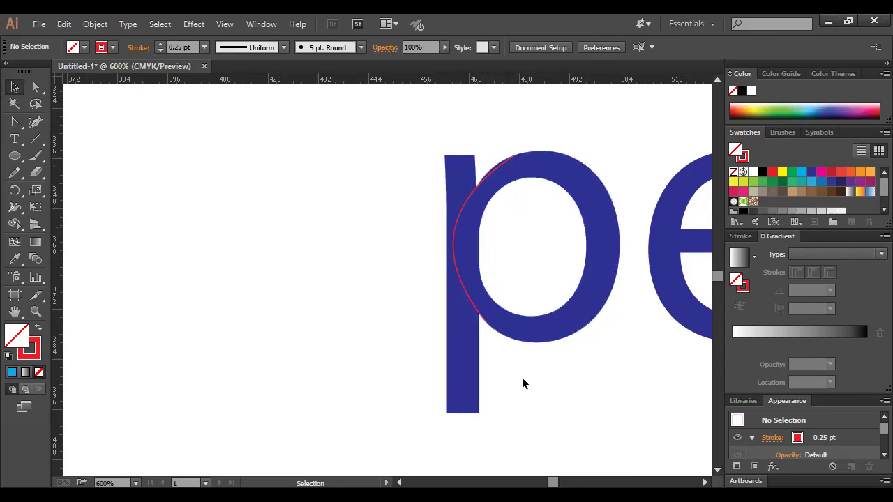
left_click(463, 207)
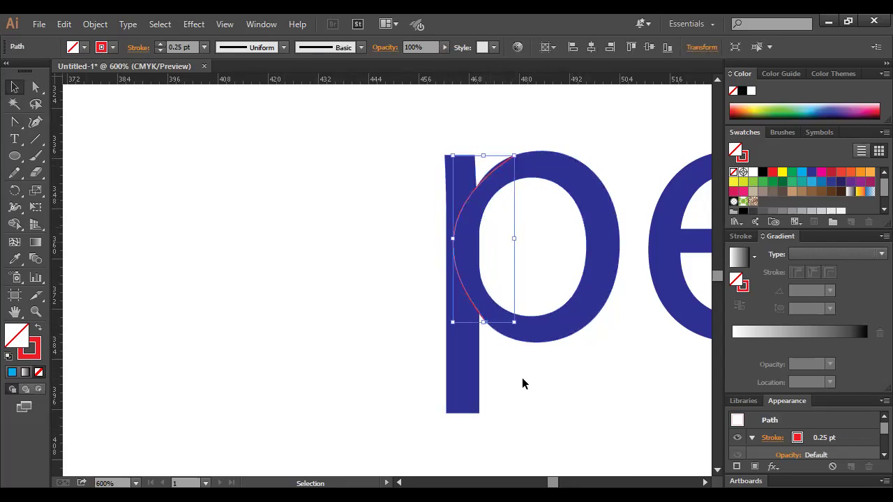
left_click(522, 379)
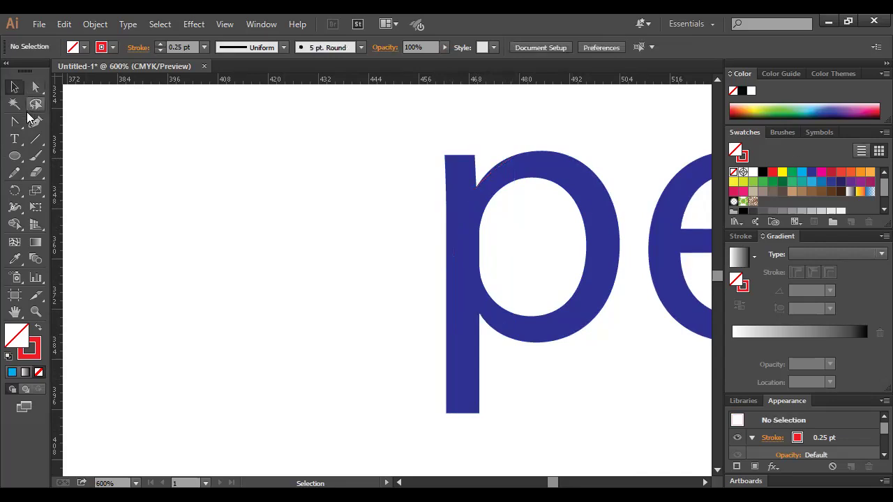
Draw a line about 28 px long from the first p's upper notch to the stem's outer edge and bend it into a gentle outward curve
left_click_drag(36, 139, 97, 143)
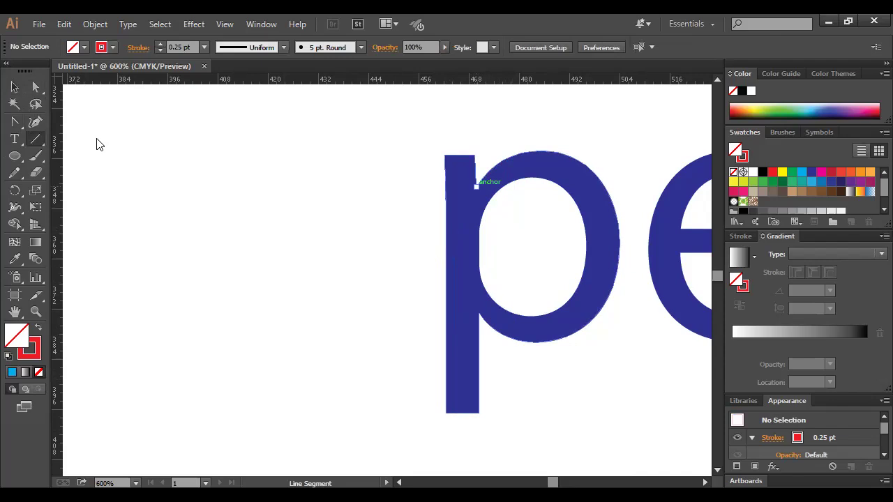
left_click_drag(476, 185, 445, 299)
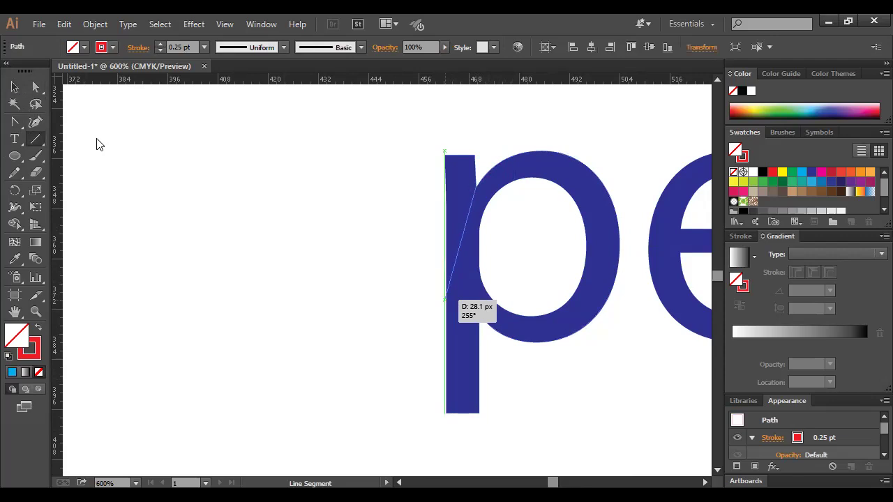
left_click_drag(17, 126, 79, 175)
left_click_drag(461, 238, 453, 236)
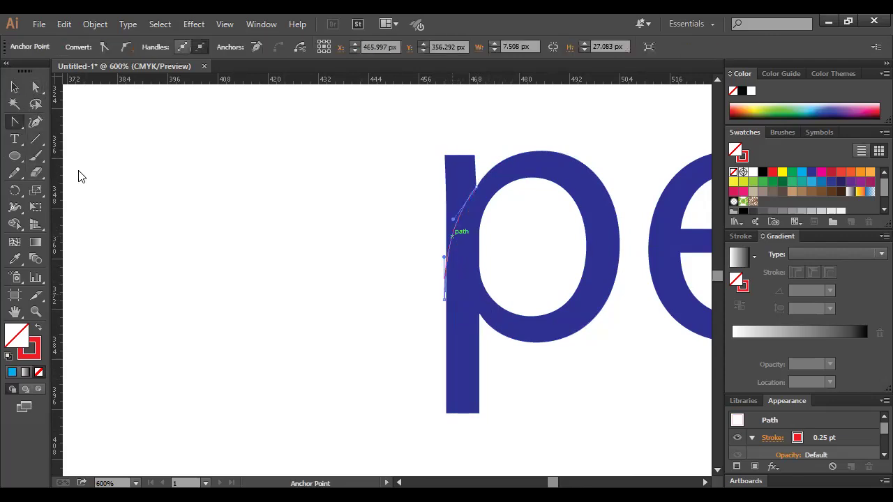
left_click(14, 87)
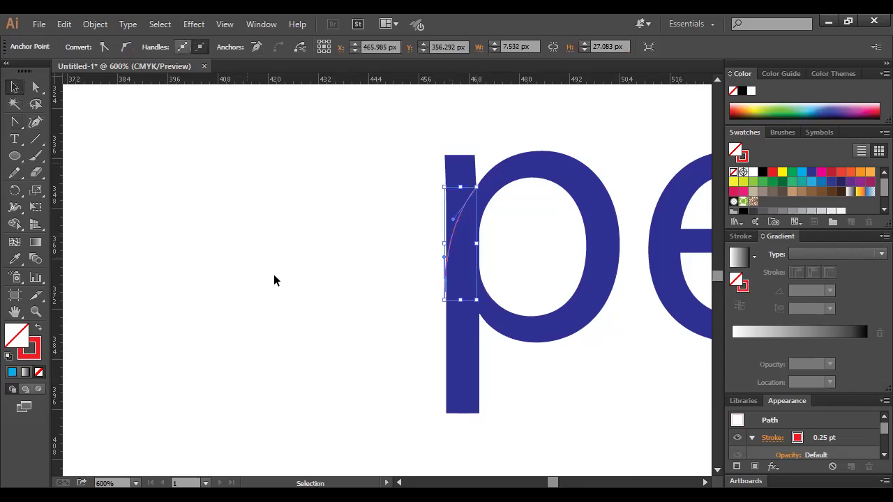
Try to cut the first p's stem top away beyond the red curve with the Shape Builder tool
left_click(551, 416)
left_click_drag(405, 166, 504, 235)
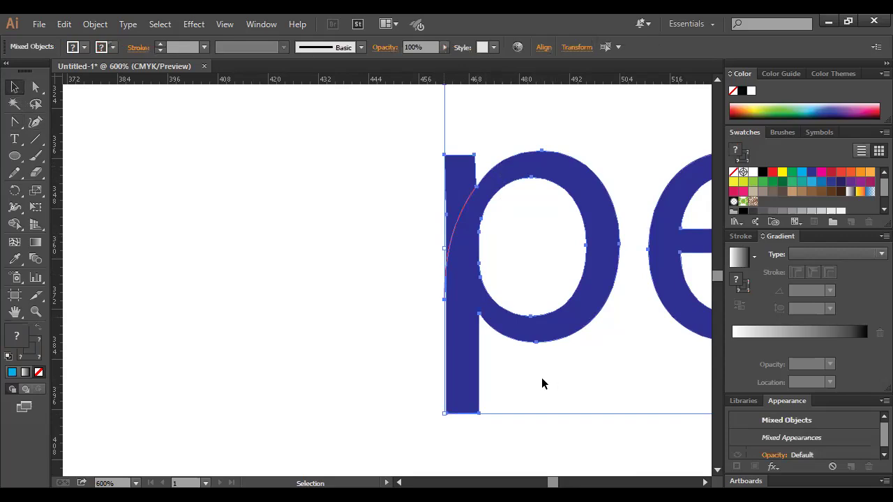
left_click(14, 224)
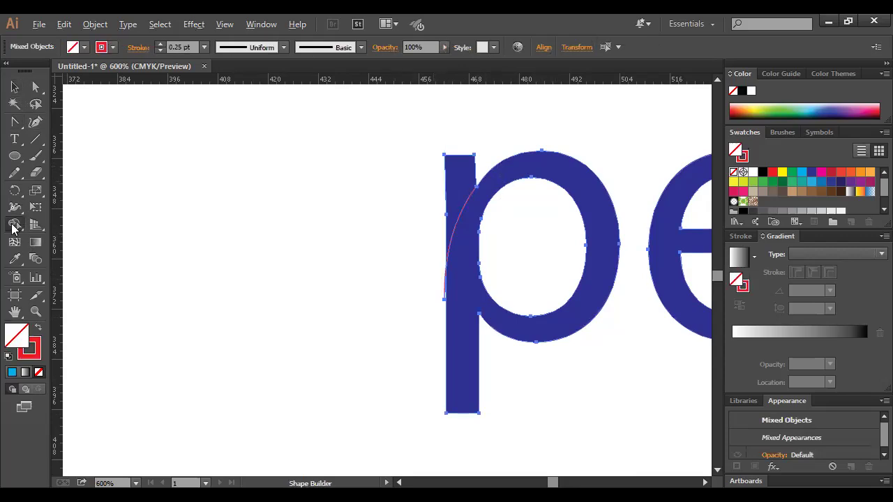
left_click(457, 182, "alt")
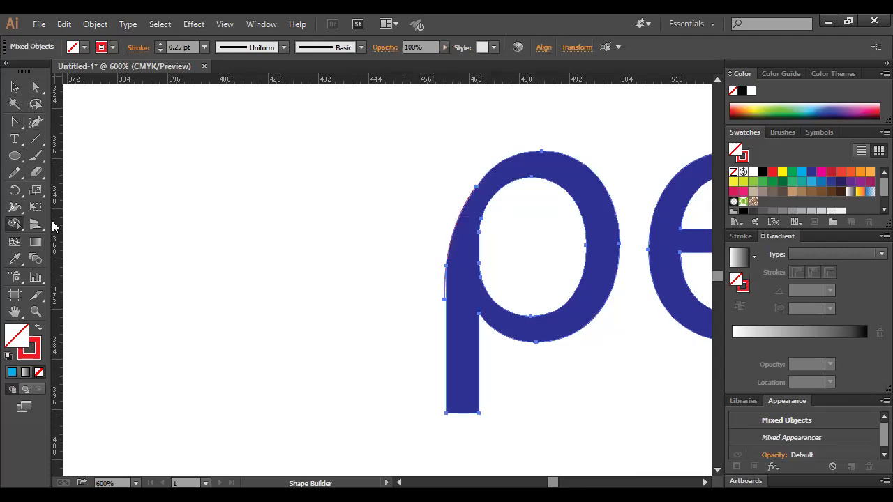
key("v")
left_click(585, 217)
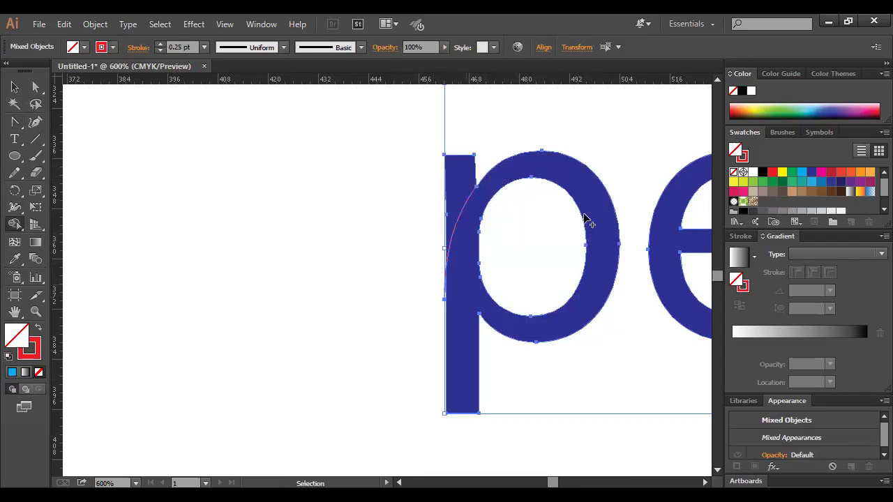
left_click(14, 87)
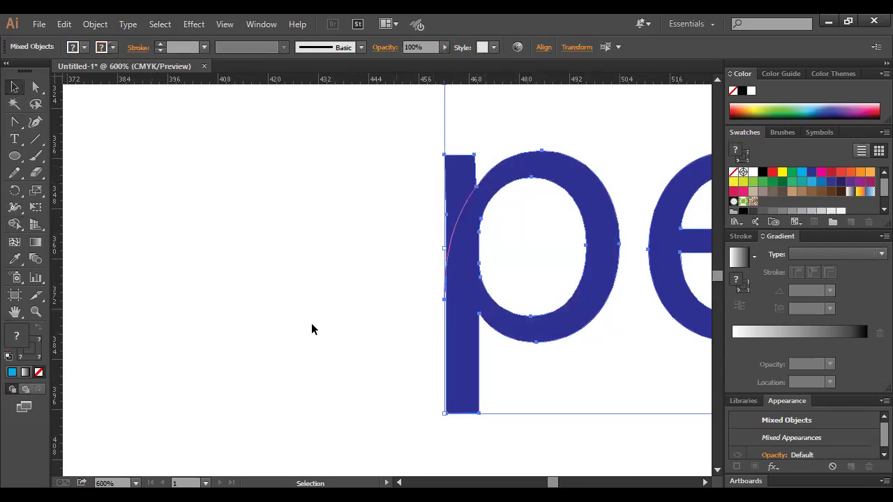
Delete the red curve crossing the first p's stem
scroll(313, 329, "up", 1)
scroll(312, 329, "down", 1)
scroll(311, 323, "down", 1)
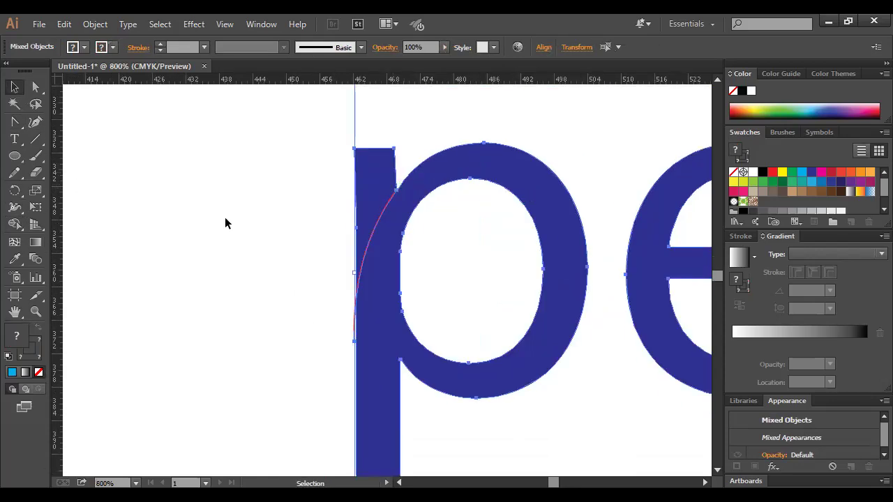
key("Delete")
key("ctrl+z")
left_click(246, 249)
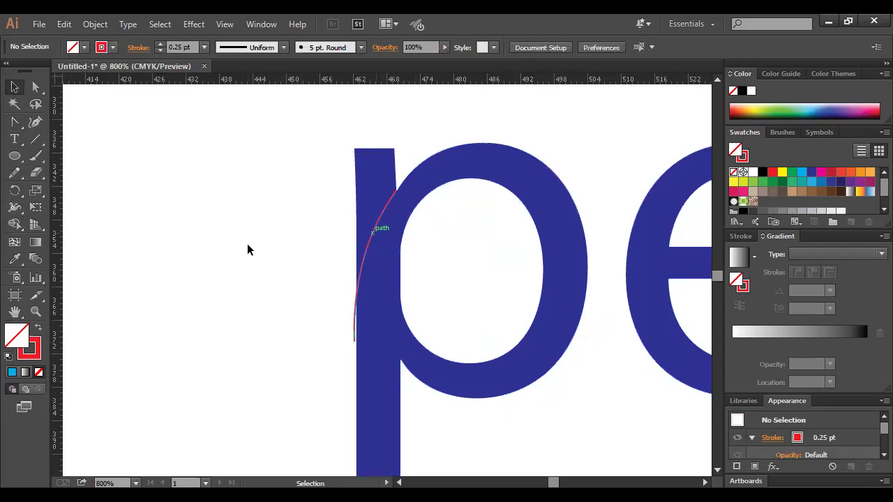
left_click(374, 231)
key("Delete")
Draw a line from the first p's upper bowl edge to the stem's outer edge and bow it outward, about 16 by 17.5 px
left_click(35, 139)
left_click(104, 139)
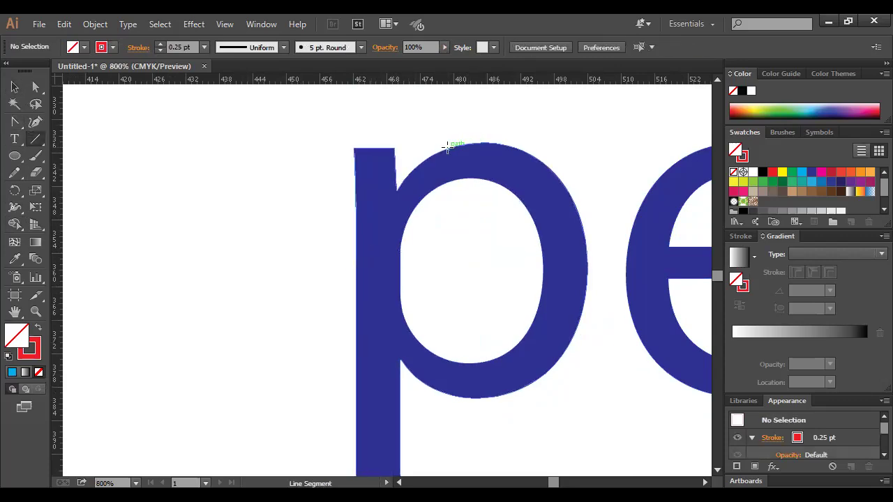
left_click_drag(446, 147, 357, 246)
left_click_drag(15, 122, 87, 179)
left_click(87, 176)
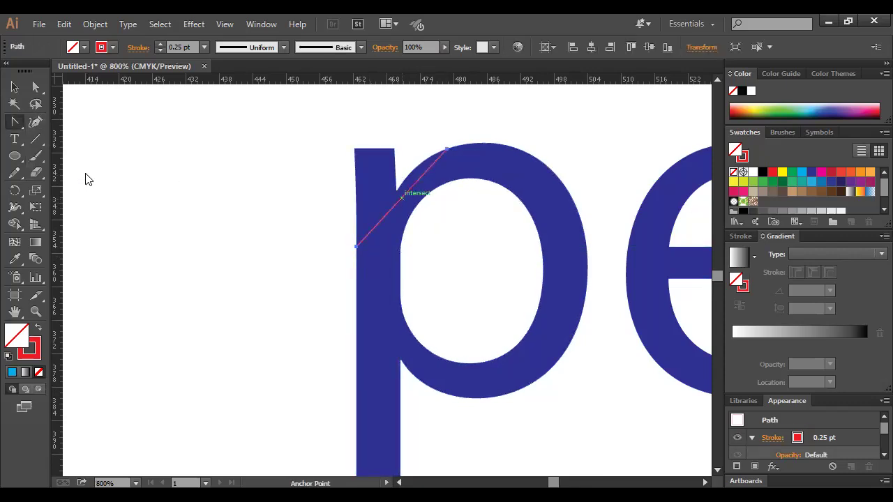
left_click_drag(404, 195, 390, 184)
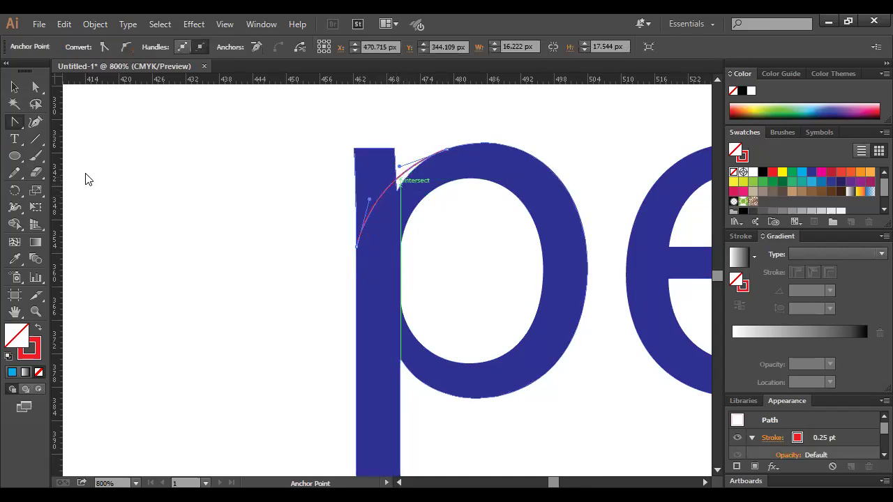
Select the curve with the wordmark and remove the stem's upper end outside the curve with the Shape Builder tool
left_click(16, 86)
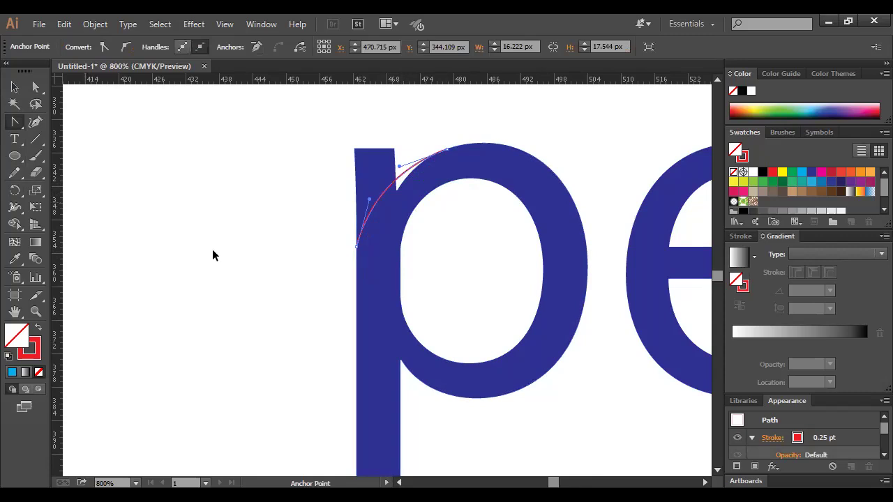
left_click_drag(398, 226, 302, 136)
left_click(15, 224)
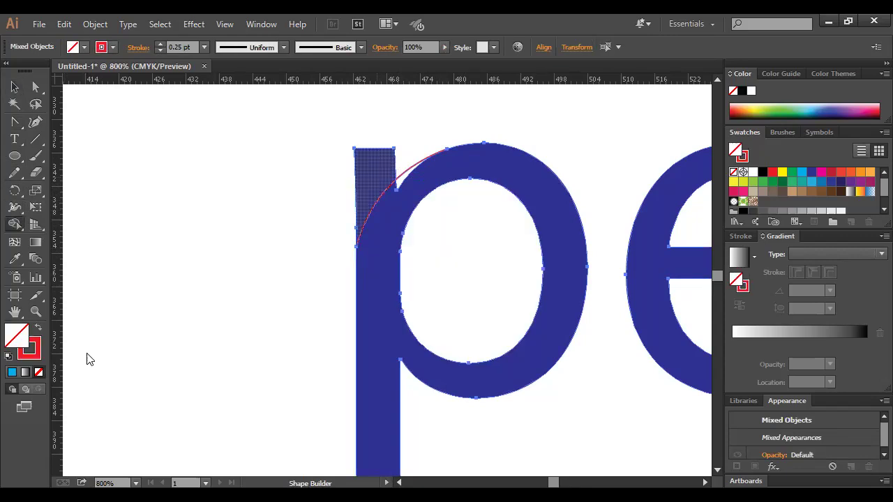
left_click(375, 171, "alt")
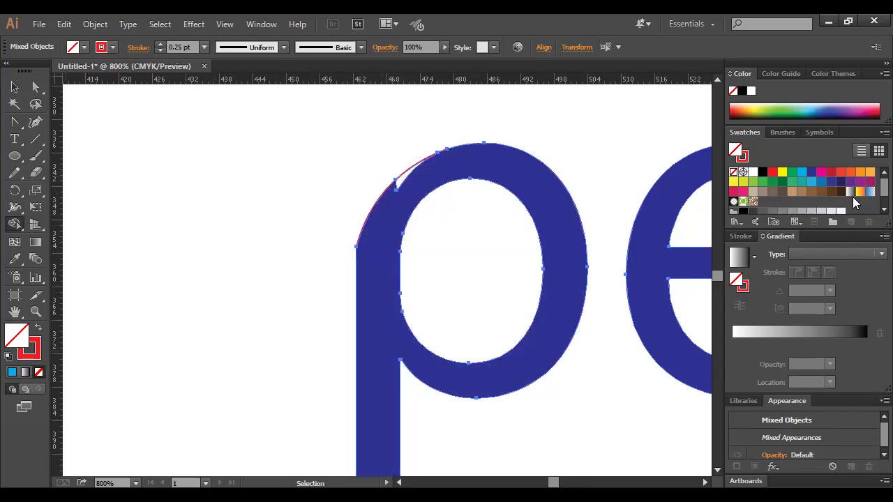
Merge the gap under the curve into the first p with the Shape Builder tool, using the dark blue fill swatch
left_click(812, 172)
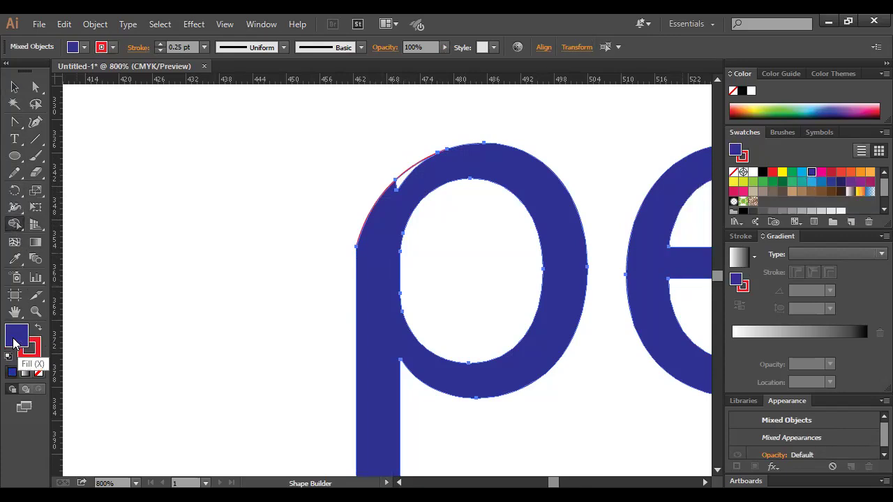
left_click(31, 351)
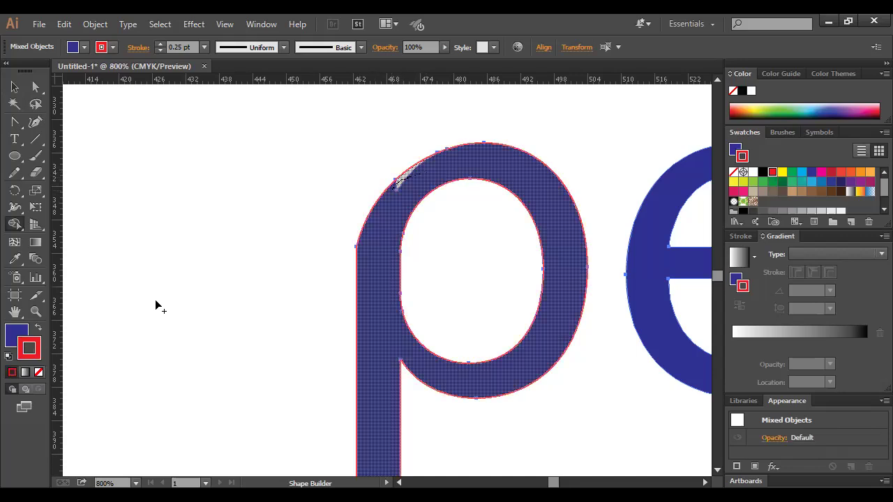
left_click(15, 87)
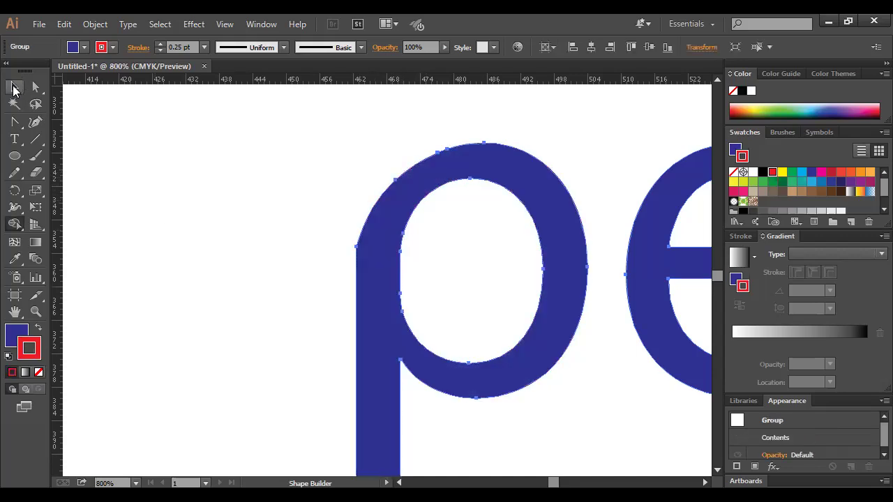
left_click(220, 222)
key("ctrl+minus")
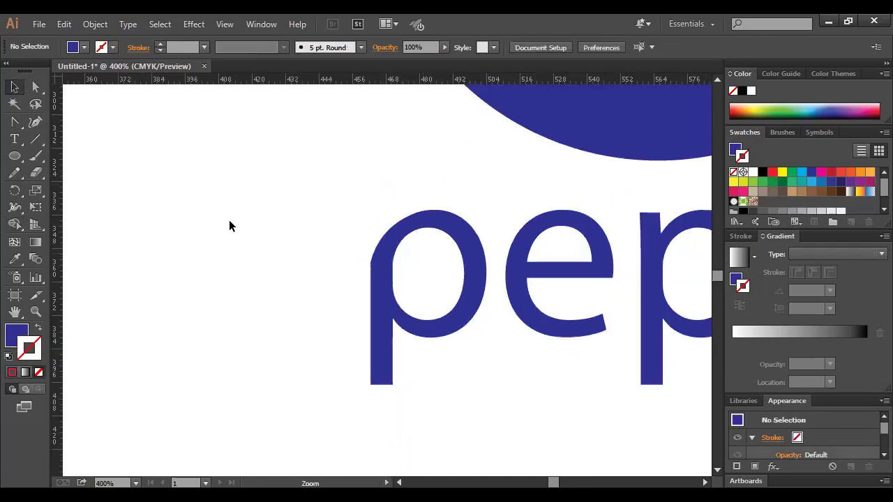
Select all the artwork and even out the first p's outer shoulder where it meets the stem with the Smooth tool
key("ctrl+plus")
key("ctrl+plus")
key("ctrl+plus")
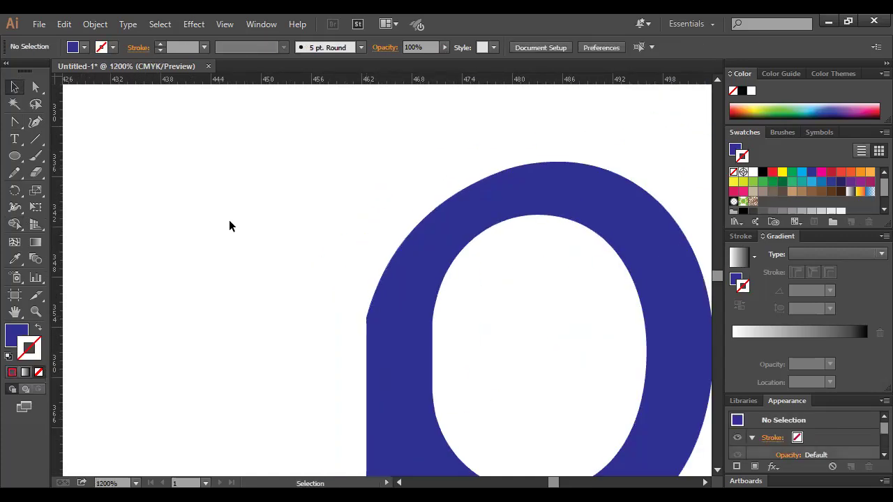
key("ctrl+a")
scroll(229, 220, "down", 2)
left_click_drag(13, 171, 80, 190)
left_click(489, 149)
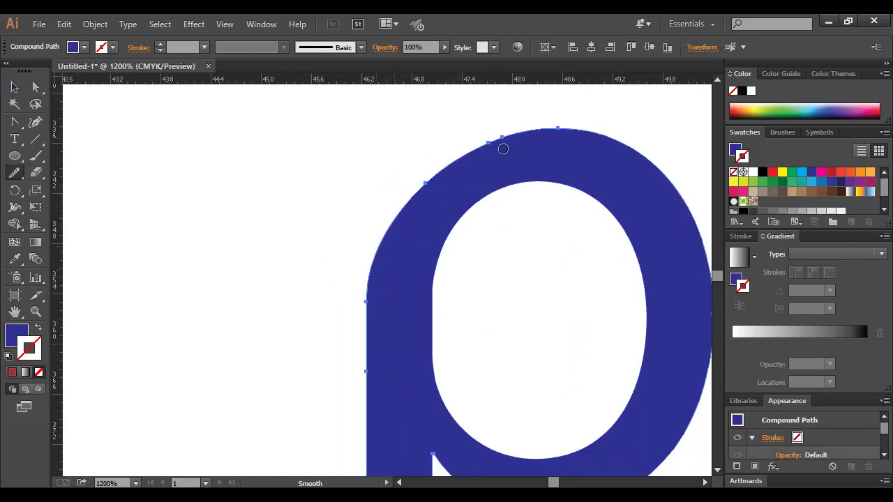
Move the anchor midway along the first p's shoulder outward by about 0.4 px horizontally and 0.3 px vertically
left_click(35, 87)
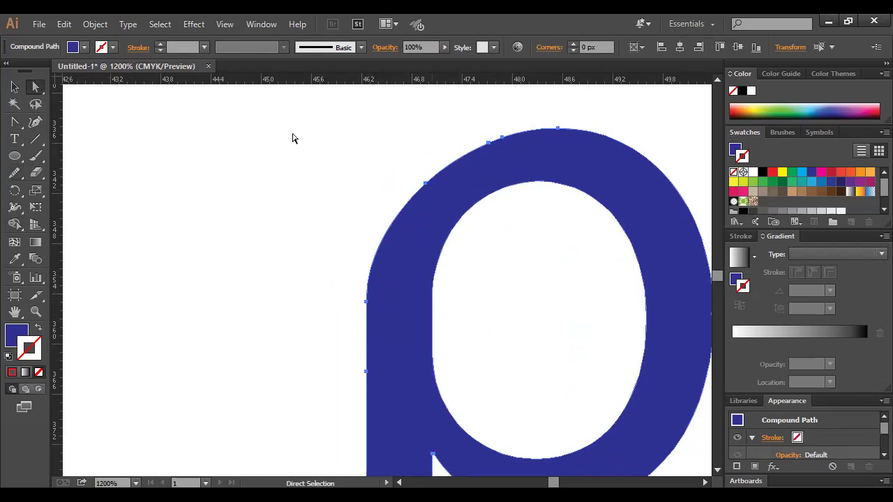
left_click(426, 183)
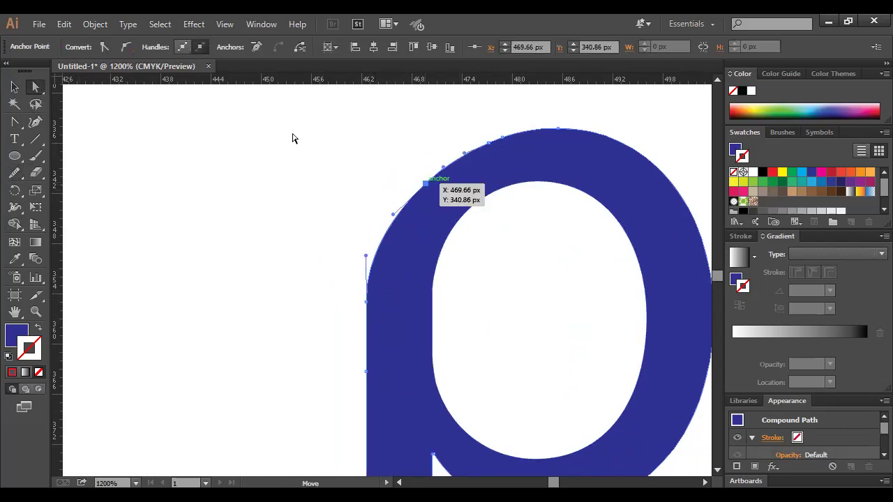
left_click_drag(426, 184, 422, 181)
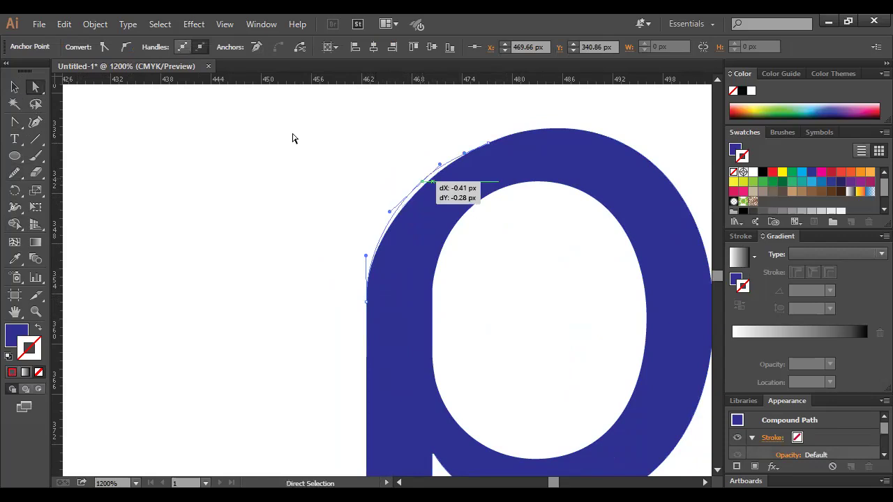
left_click(501, 143)
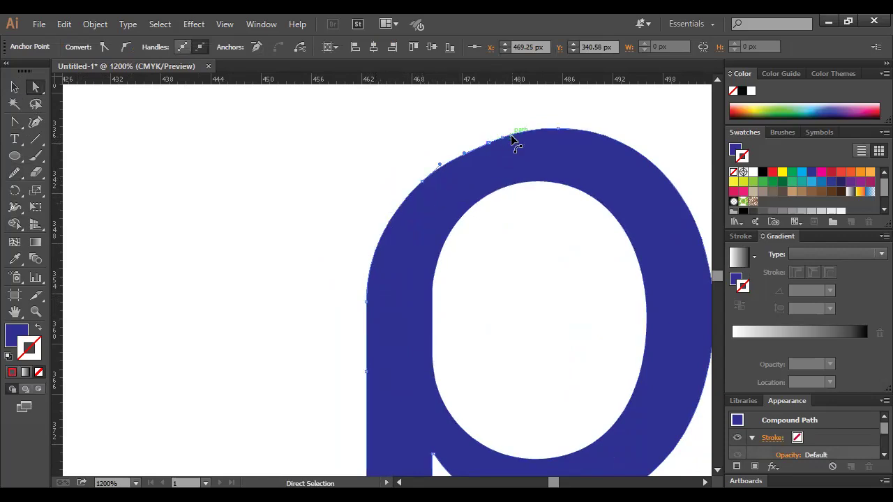
Smooth the first p's outer contour again from the top of the bowl down along the shoulder
left_click(15, 86)
left_click(196, 217)
key("ctrl+a")
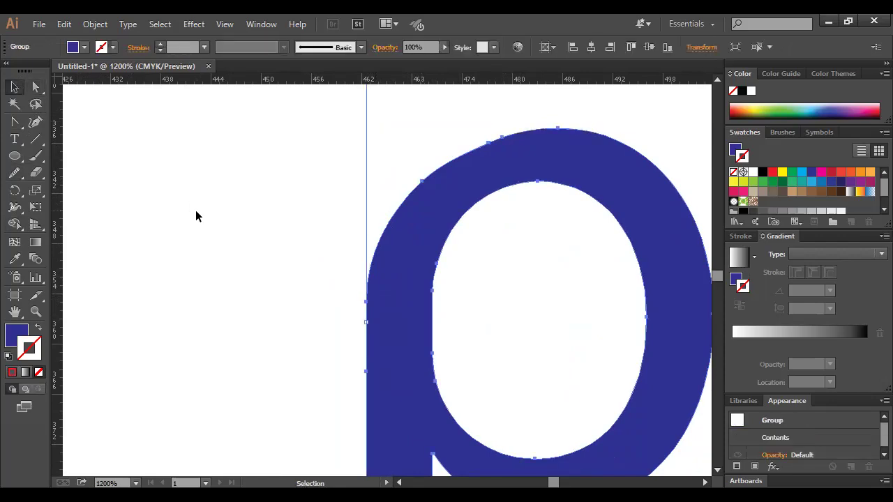
left_click(14, 172)
left_click_drag(558, 128, 474, 148)
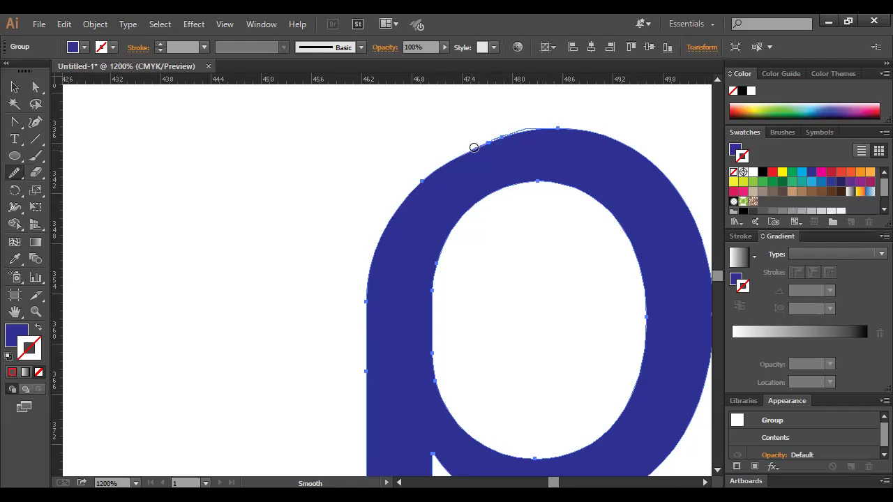
left_click_drag(474, 147, 496, 126)
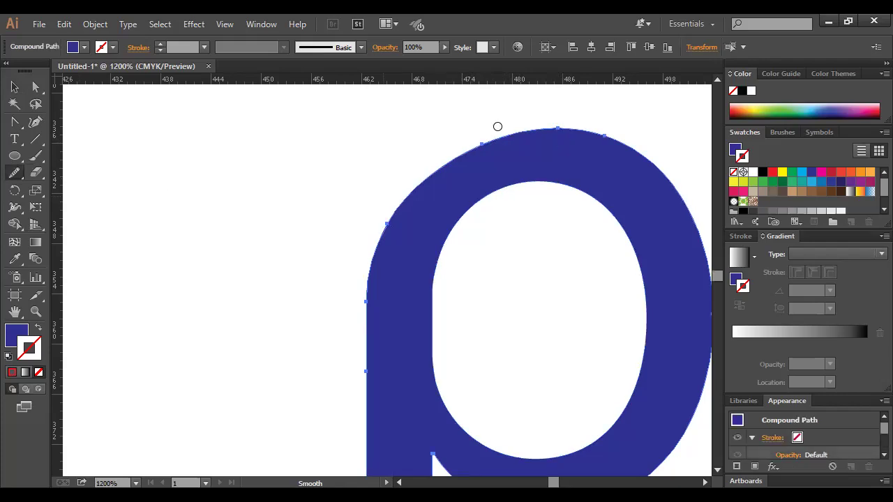
Compare the reshaped first p with the reference image's wordmark at 100% zoom
key("ctrl+minus")
key("ctrl+minus")
key("ctrl+minus")
key("ctrl+minus")
key("ctrl+minus")
key("ctrl+minus")
key("ctrl+minus")
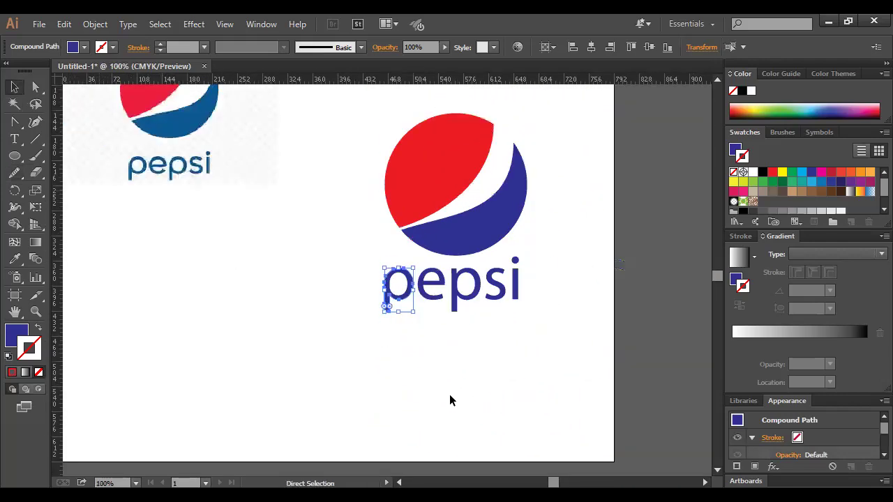
left_click(180, 191)
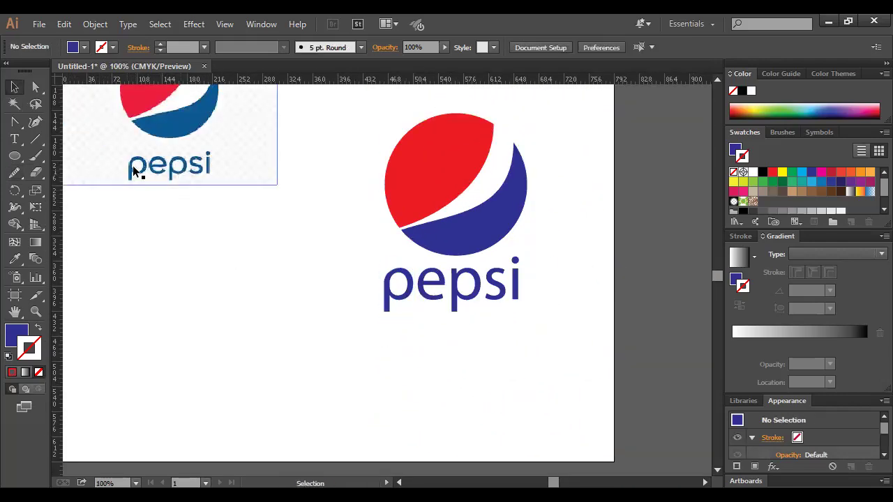
key("ctrl+z")
key("ctrl+z")
key("ctrl+z")
left_click(451, 360)
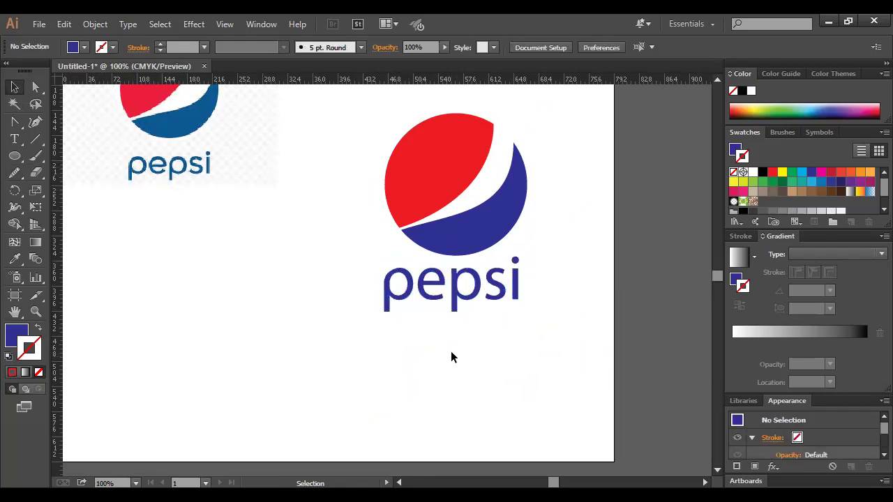
key("ctrl+z")
key("ctrl+z")
key("ctrl+z")
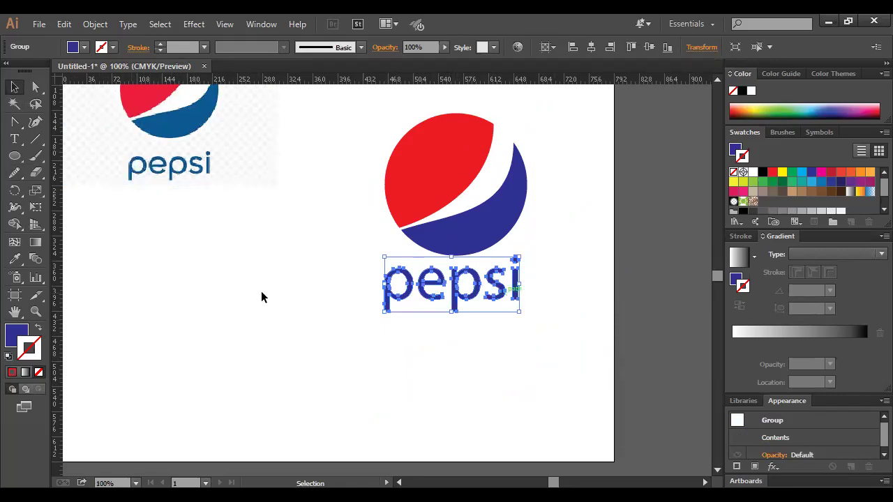
Ungroup the wordmark's letters and delete the second p
right_click(528, 378)
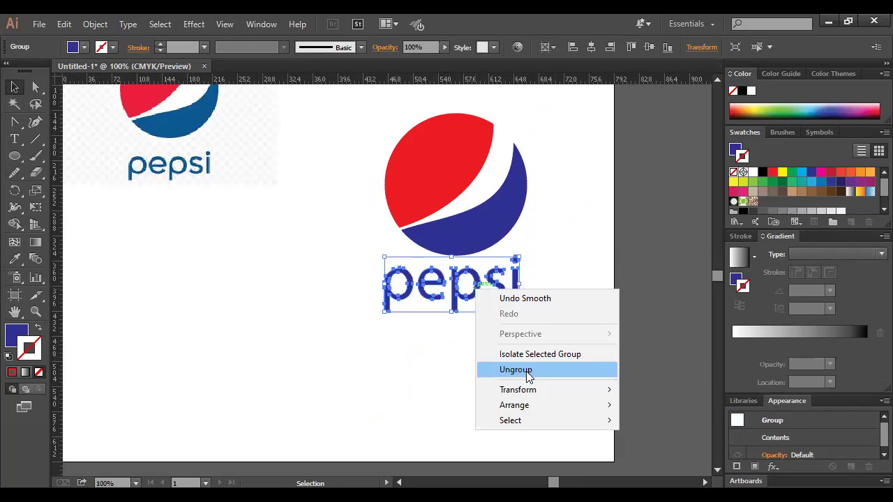
left_click(528, 377)
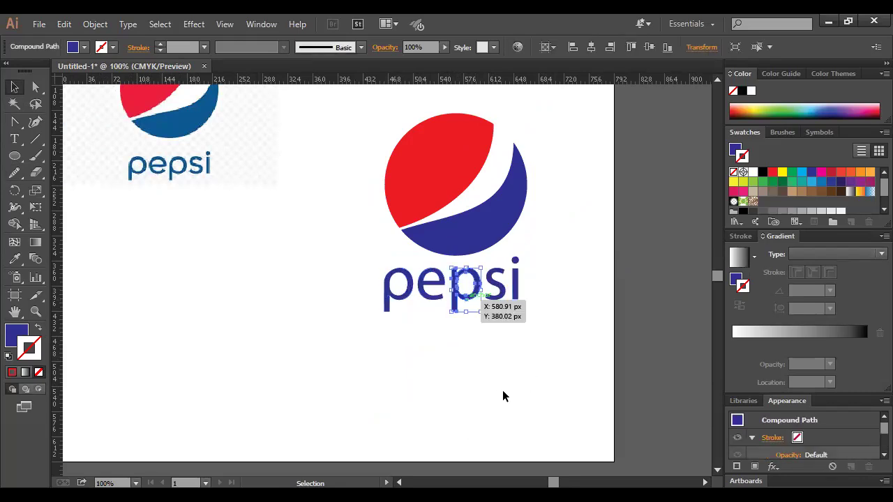
key("Delete")
Place a copy of the reshaped first p in the gap between the e and the s
left_click(385, 304)
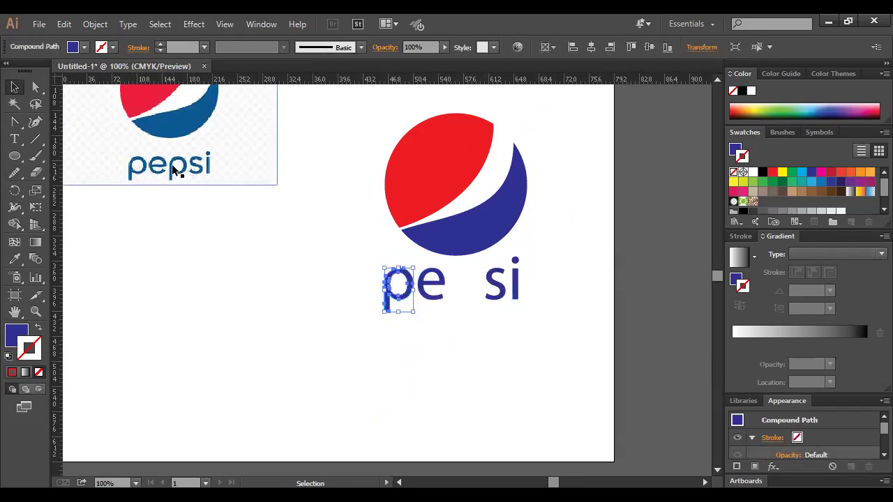
left_click(388, 363)
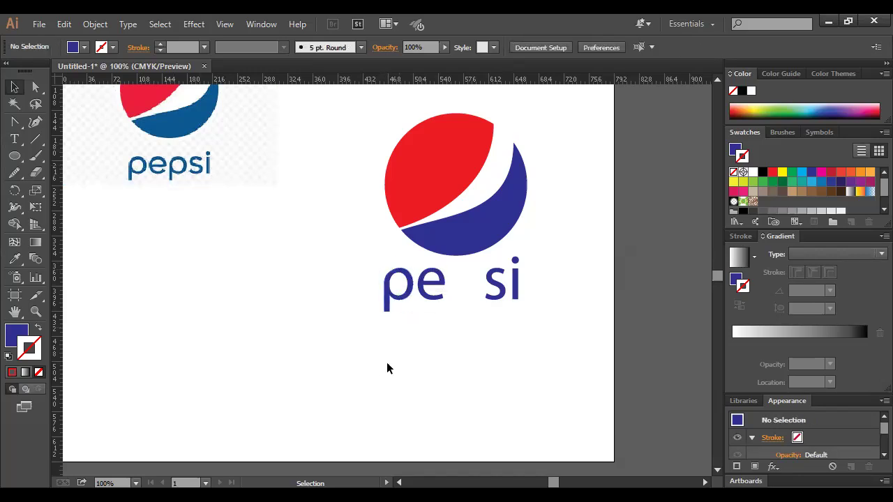
key("ctrl+z")
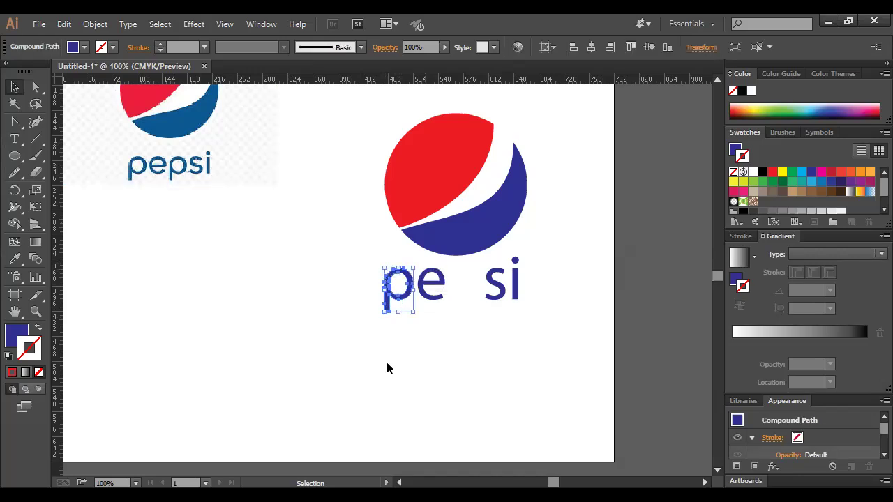
left_click_drag(388, 293, 454, 293)
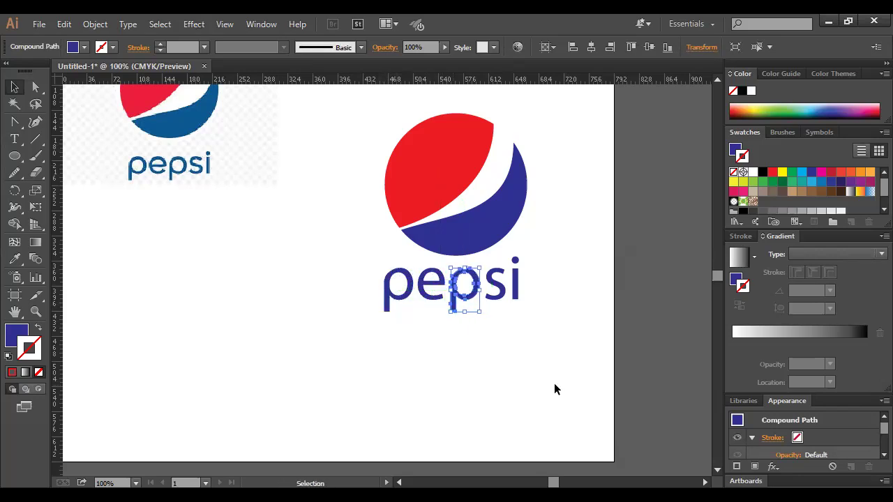
left_click(540, 376)
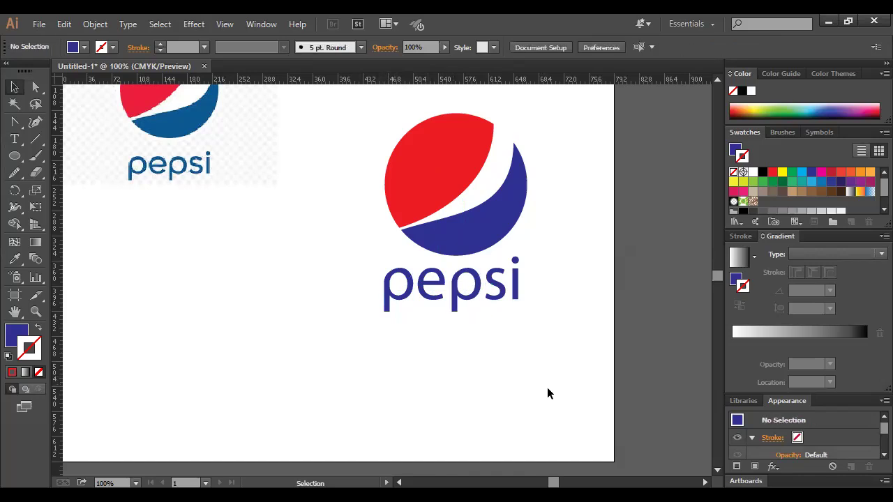
Move the low shoulder anchor of the second p to about X 561.8 px, Y 343.7 px and pull the adjoining curve outward
scroll(547, 395, "up", 2)
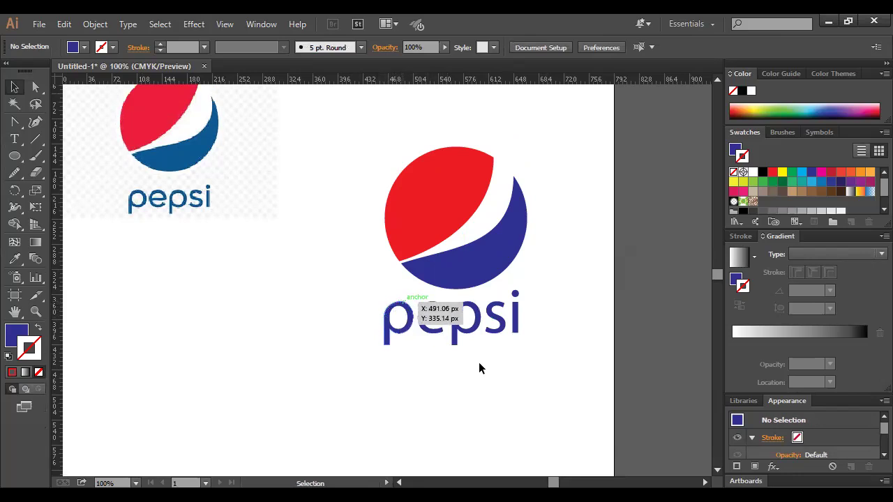
key("ctrl+space")
left_click(461, 354)
left_click(460, 353)
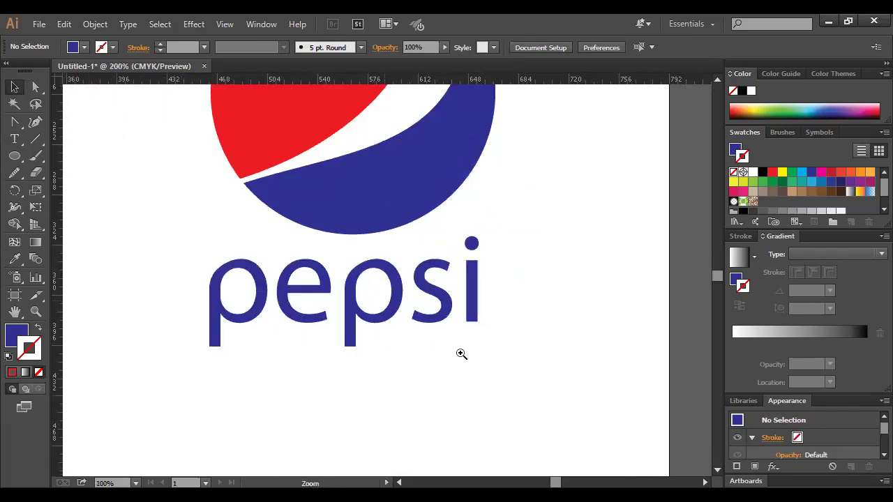
left_click(460, 353)
left_click(461, 353)
left_click(460, 353)
left_click(461, 356)
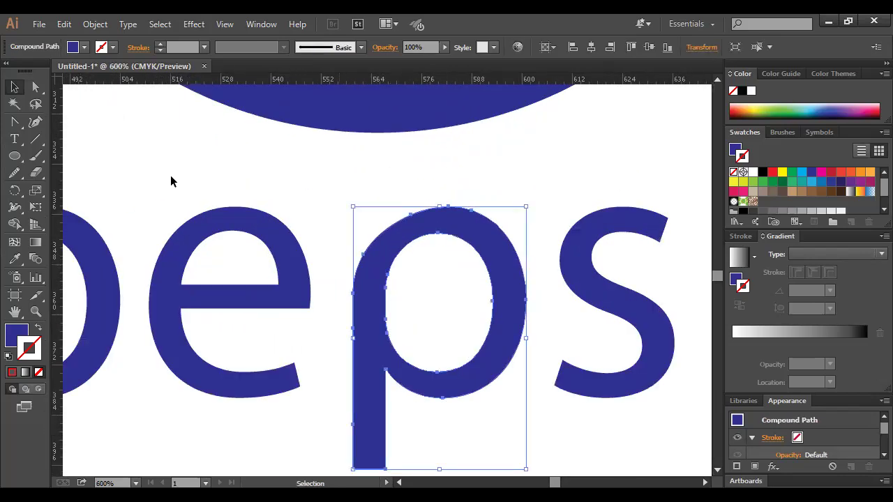
left_click(34, 87)
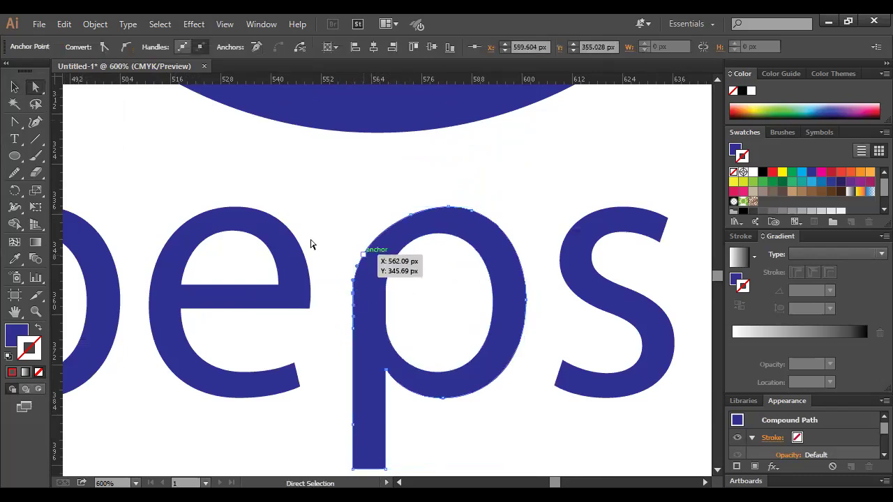
left_click_drag(363, 254, 362, 254)
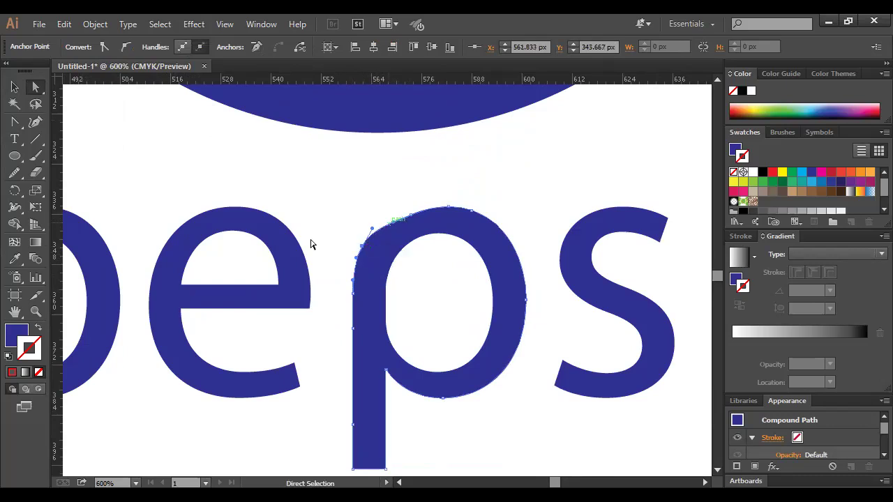
left_click_drag(390, 223, 392, 217)
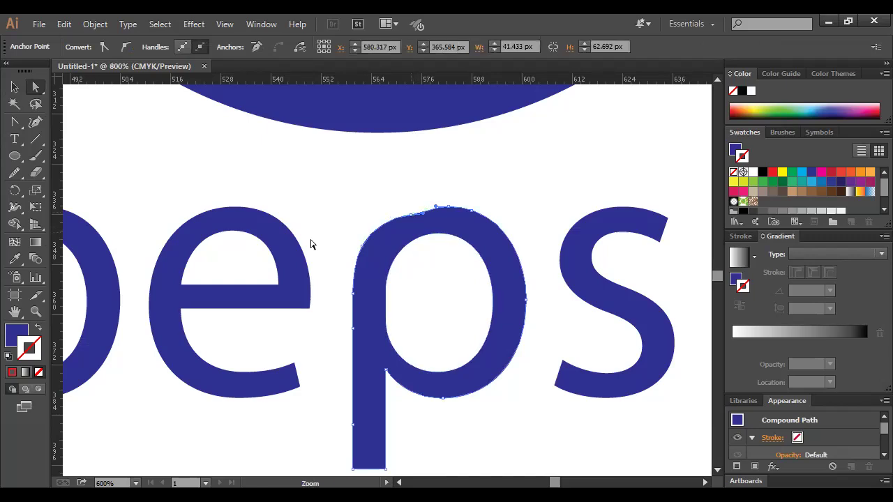
Raise the anchor between the second p's shoulder and the top of its bowl to about X 573.6 px, Y 335.8 px
key("ctrl+plus")
key("ctrl+plus")
key("ctrl+plus")
left_click_drag(380, 231, 382, 226)
left_click_drag(311, 244, 261, 259)
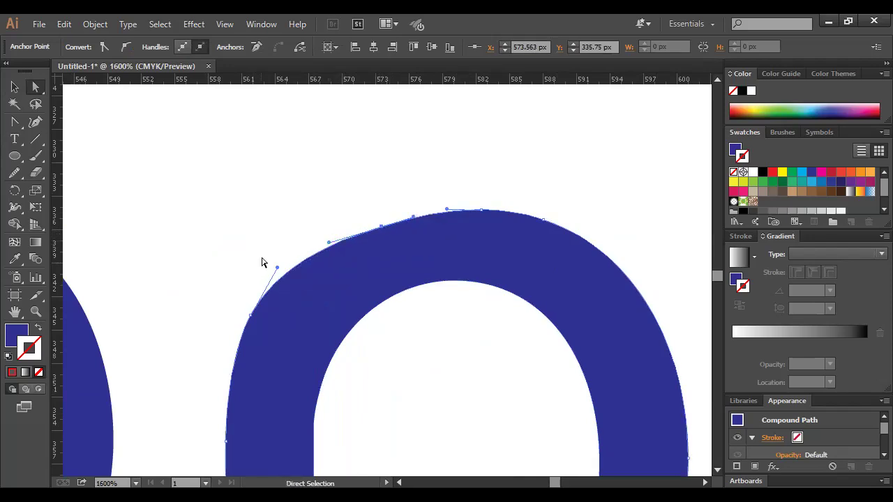
left_click(265, 242)
Smooth the second p's outer contour from the top of the bowl down along the shoulder with the Smooth tool
left_click(289, 302)
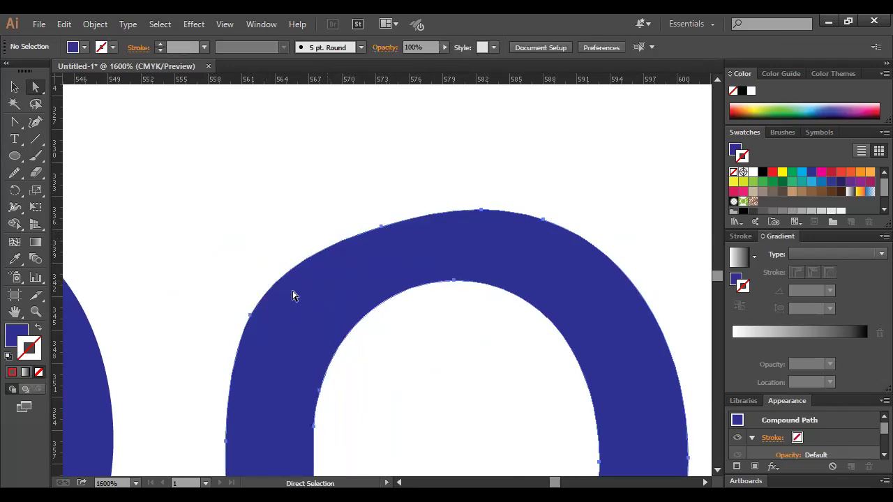
mouse_move(15, 164)
left_mouse_down()
mouse_move(66, 194)
mouse_move(14, 172)
mouse_move(82, 189)
left_mouse_up()
mouse_move(461, 213)
left_mouse_down()
mouse_move(312, 256)
mouse_move(275, 278)
mouse_move(314, 299)
mouse_move(230, 383)
left_mouse_up()
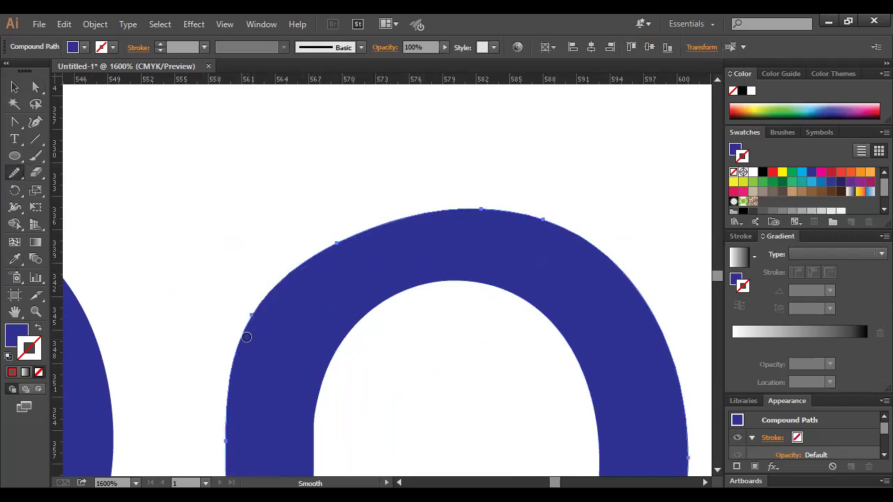
left_click_drag(300, 249, 253, 275)
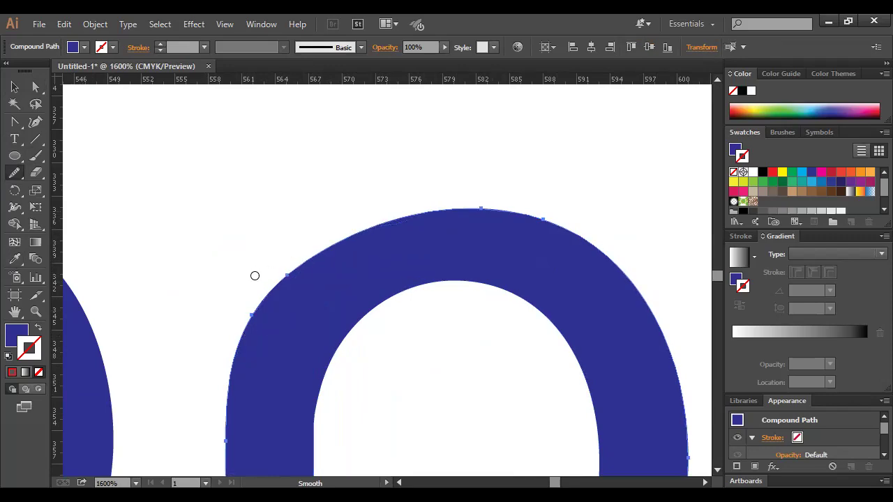
mouse_move(309, 261)
left_mouse_down()
mouse_move(182, 353)
mouse_move(193, 351)
left_mouse_up()
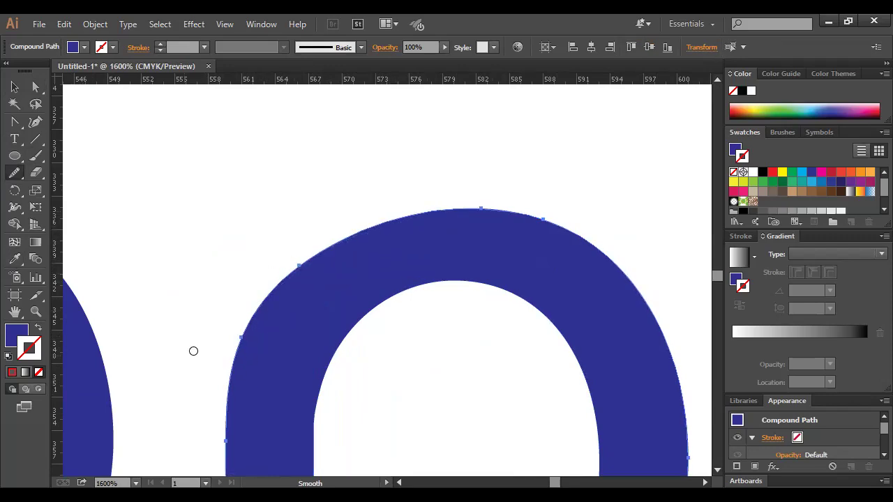
Reduce the second p's shoulder to a single anchor and nudge that anchor up 1 px
key("ctrl+minus")
key("ctrl+minus")
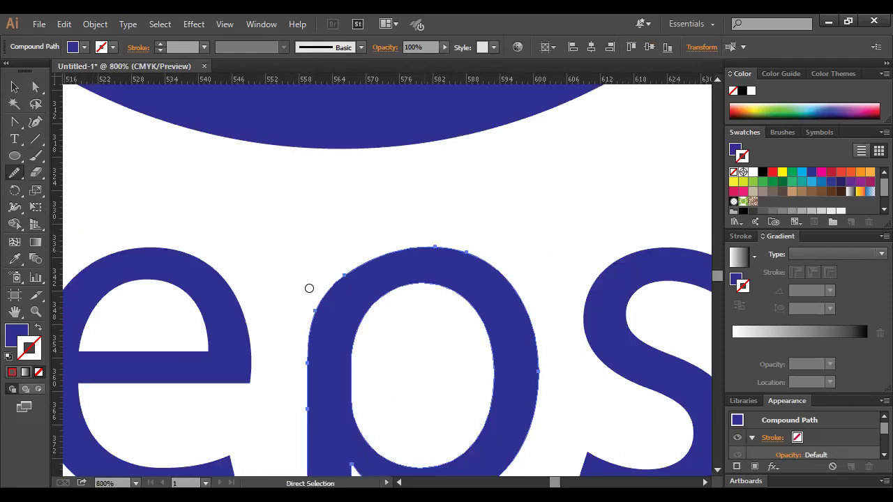
key("ctrl+minus")
key("ctrl+minus")
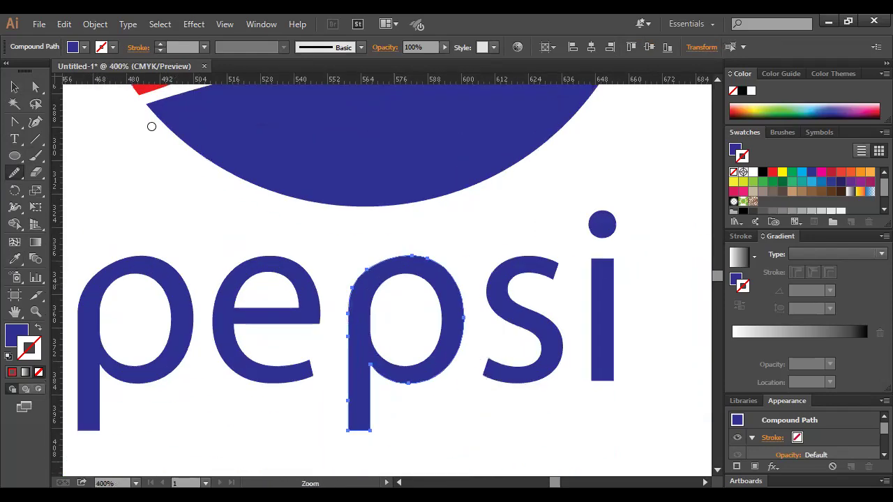
key("ctrl+plus")
key("ctrl+z")
key("ctrl+z")
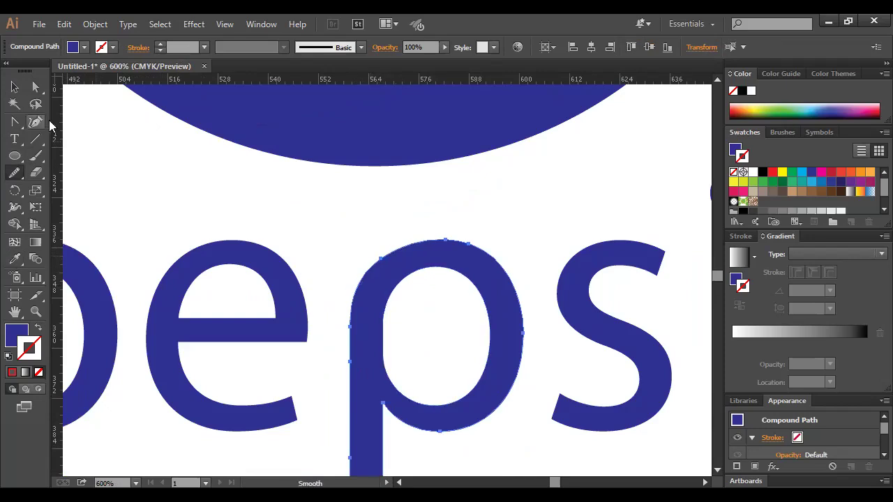
left_click(37, 88)
left_click(380, 258)
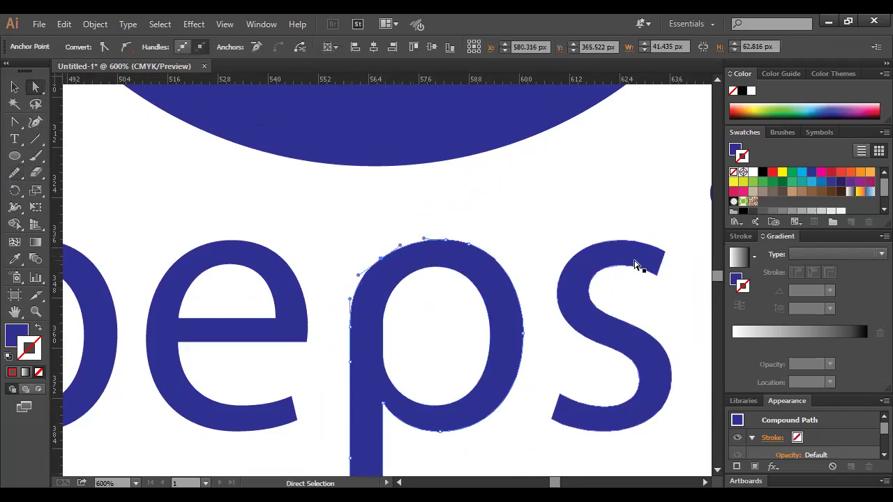
key("Up")
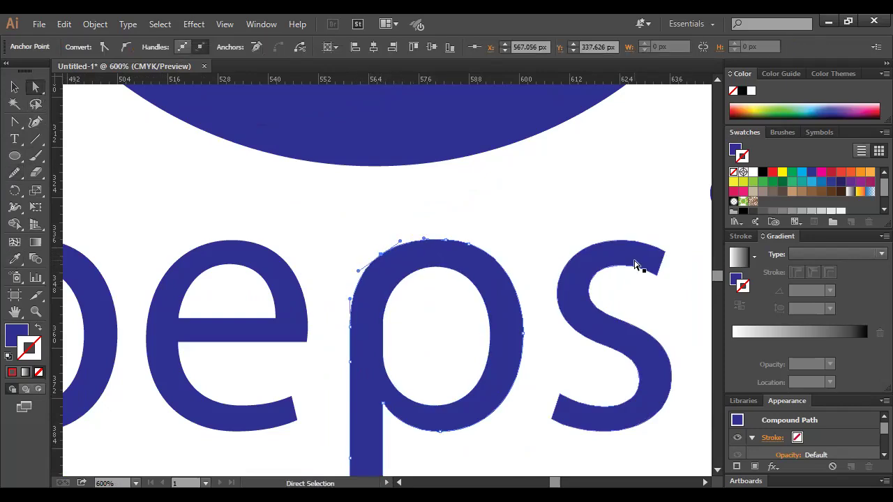
left_click(593, 231)
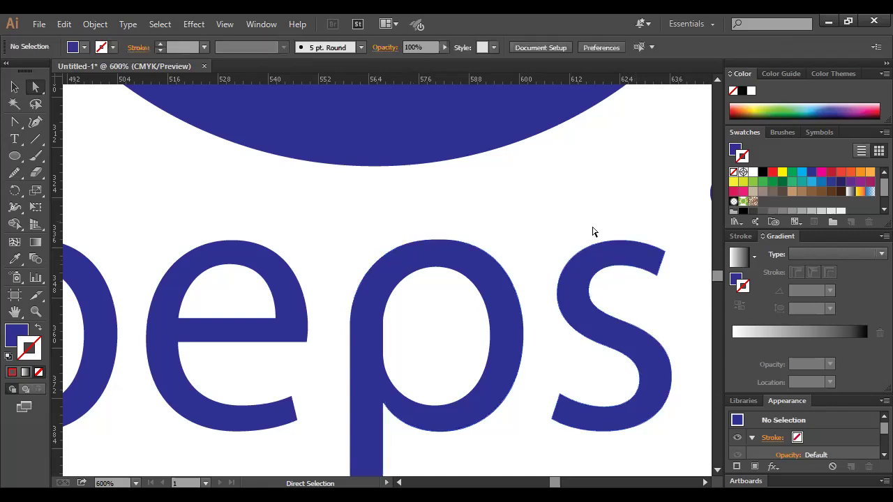
Delete the first p and put a copy of the reshaped second p in its place before the e
scroll(593, 231, "down", 1)
key("ctrl+minus")
key("ctrl+minus")
key("ctrl+minus")
left_click_drag(431, 352, 516, 413)
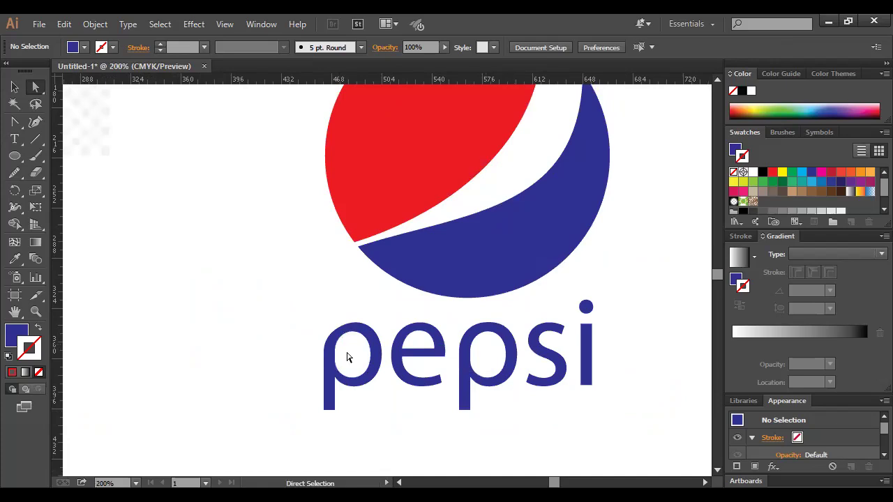
scroll(348, 357, "down", 2)
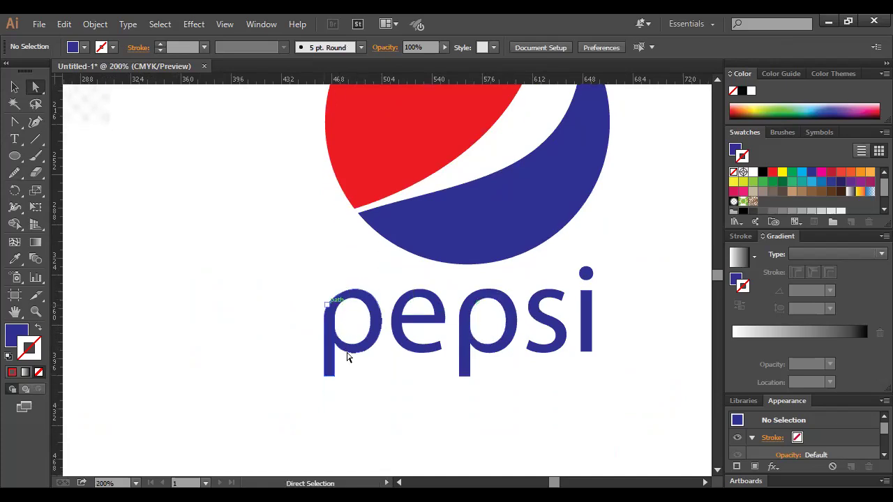
left_click(14, 86)
left_click(342, 317)
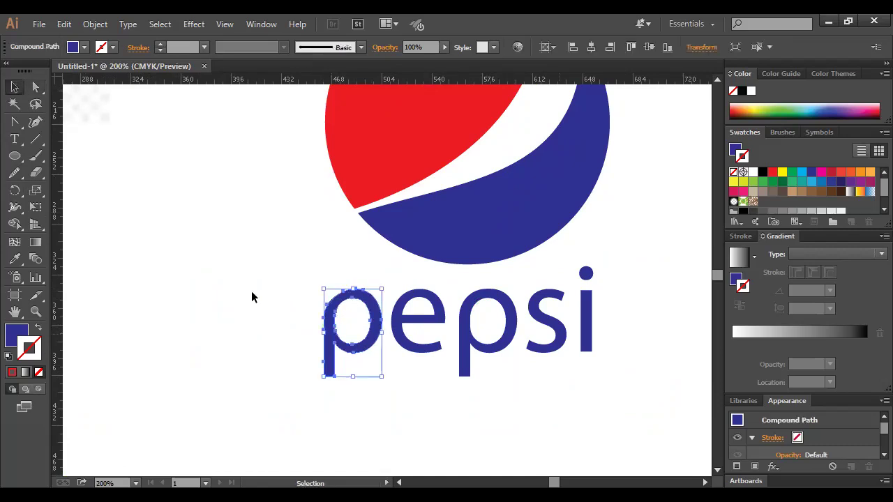
key("Delete")
left_click(469, 342)
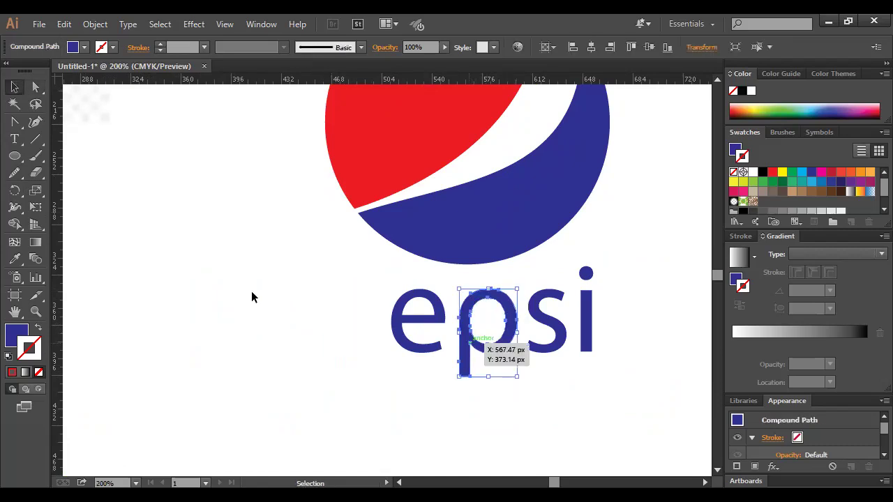
left_click_drag(463, 337, 330, 338)
left_click(403, 411)
Compare the rebuilt wordmark, especially its e, with the reference image's wordmark
key("ctrl+minus")
key("ctrl+minus")
key("ctrl+minus")
key("ctrl+minus")
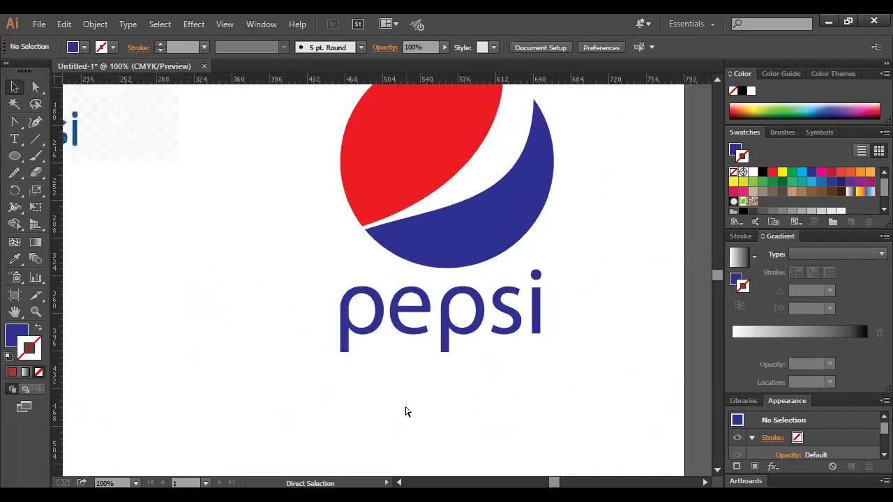
left_click_drag(355, 187, 471, 352)
left_click(470, 352)
left_click_drag(360, 201, 475, 336)
left_click(407, 366)
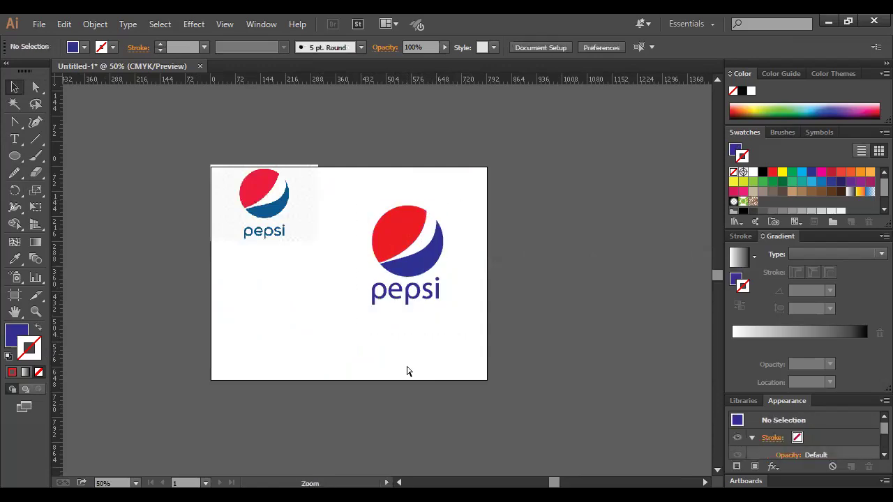
key("ctrl+plus")
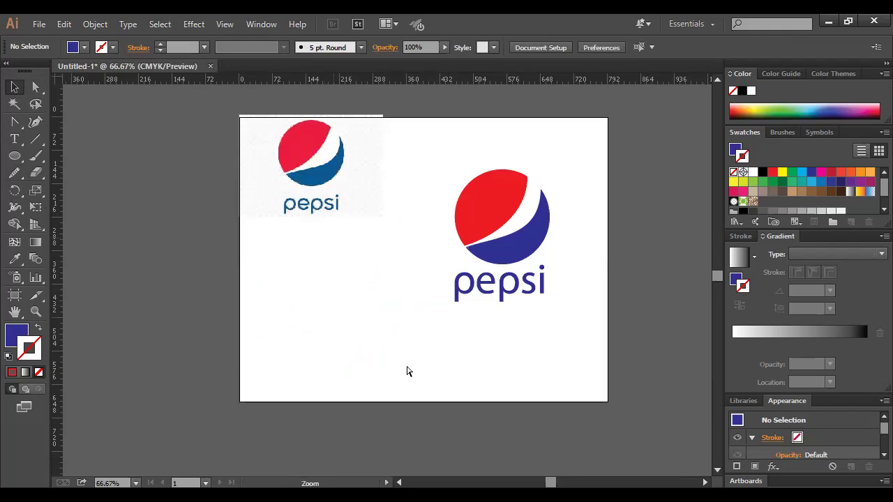
key("ctrl+plus")
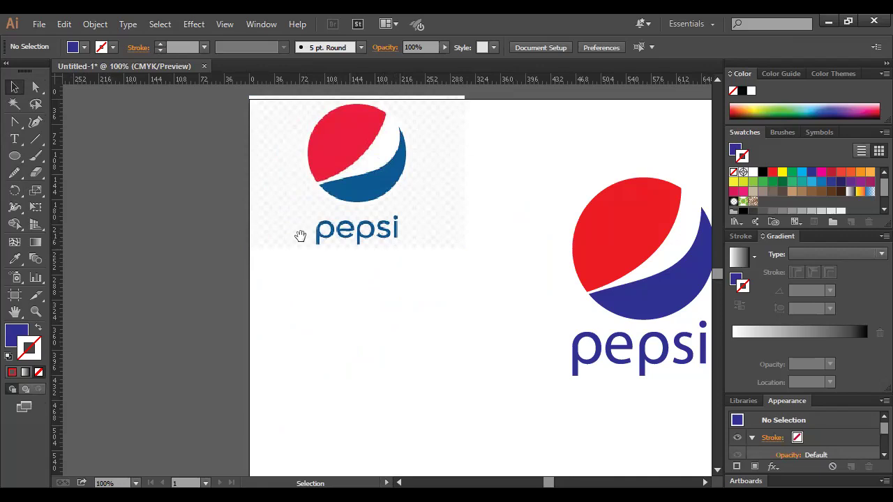
scroll(300, 236, "down", 1)
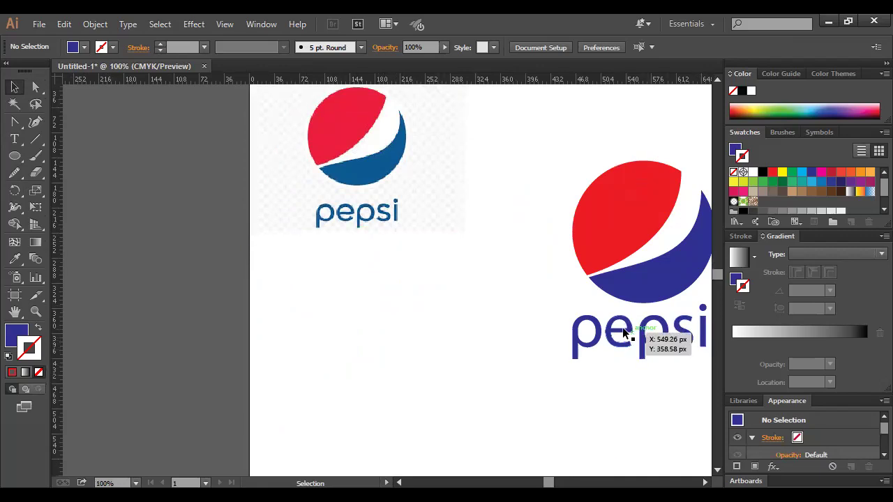
left_click(625, 334)
left_click(674, 364)
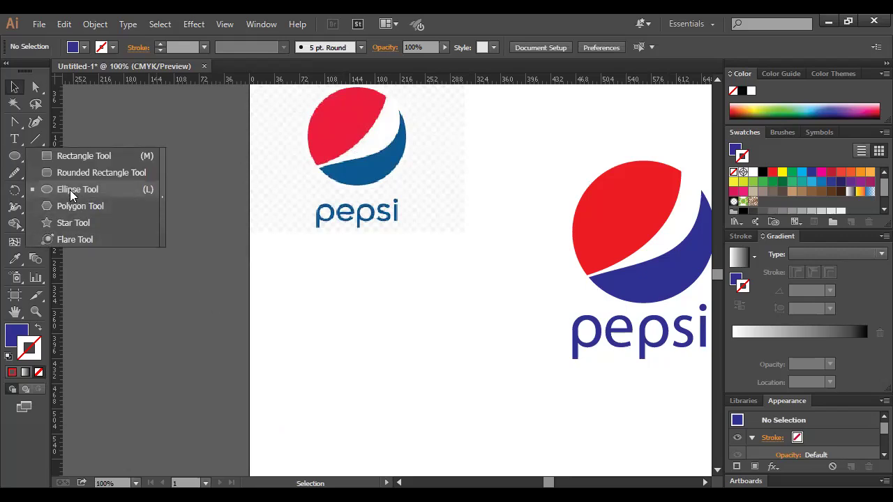
Draw a small circle below the first p with the Ellipse tool
left_click(70, 189)
key("ctrl+equal")
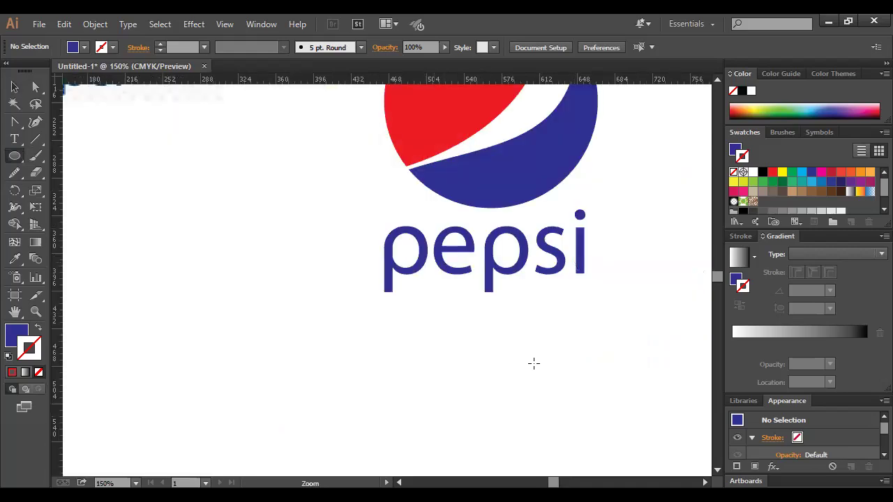
key("ctrl+equal")
left_click_drag(319, 378, 342, 400)
left_click(14, 87)
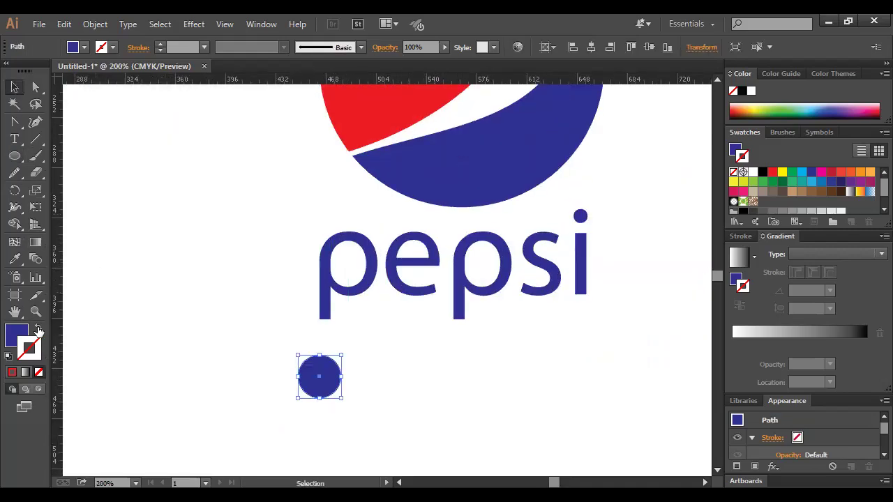
Swap the circle's fill and stroke so only the outline is blue, and set its stroke weight to 5 pt
left_click(39, 330)
left_click(162, 44)
left_click(162, 44)
left_click(162, 44)
left_click(162, 44)
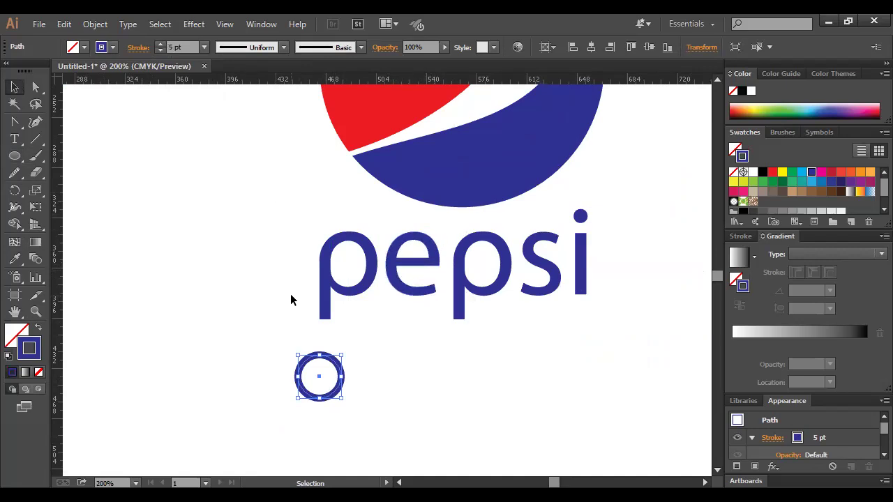
Set the circle outline's stroke weight to 7 pt
left_click(159, 45)
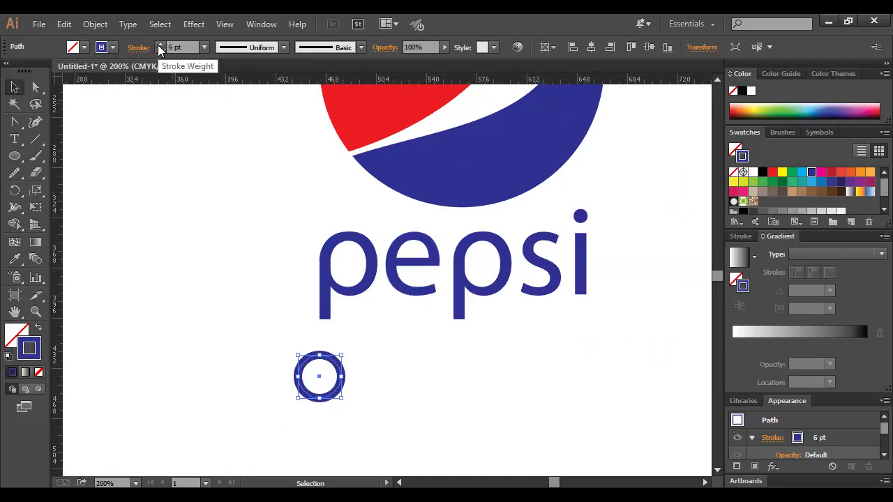
left_click(159, 45)
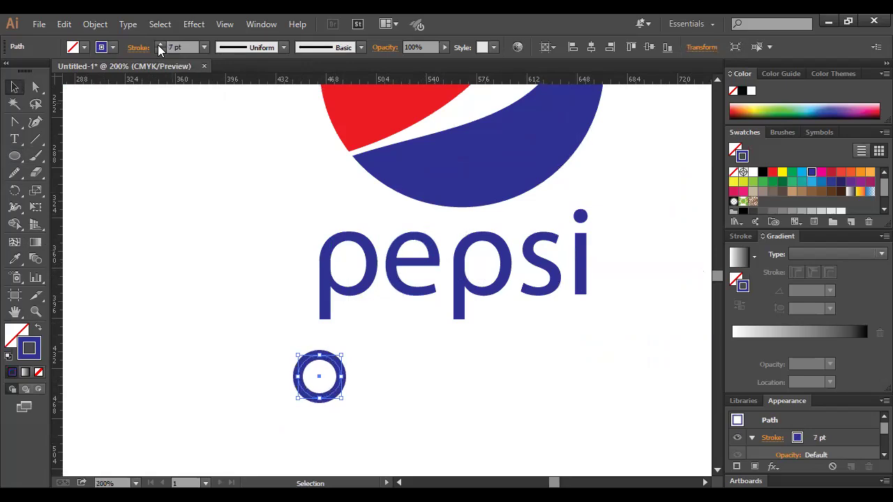
left_click(263, 329)
scroll(262, 329, "down", 2)
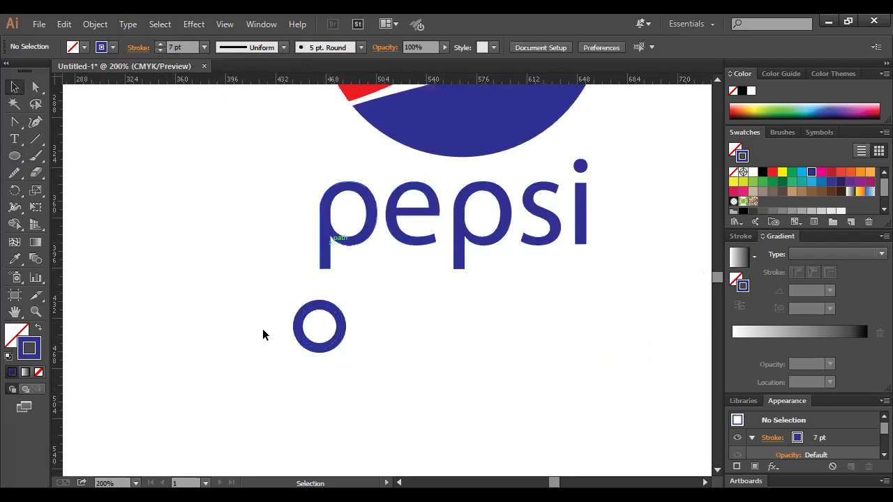
scroll(209, 321, "down", 1)
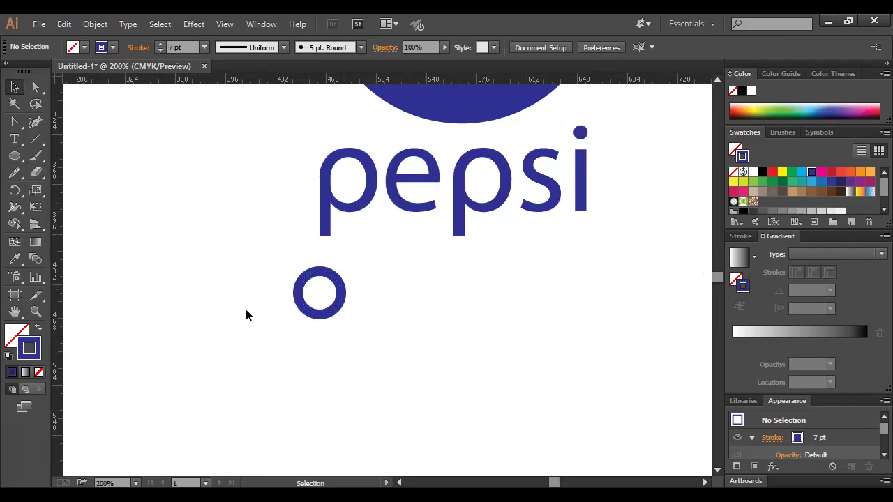
Try to expand the circle's 7 pt stroke into a filled shape
left_click(311, 278)
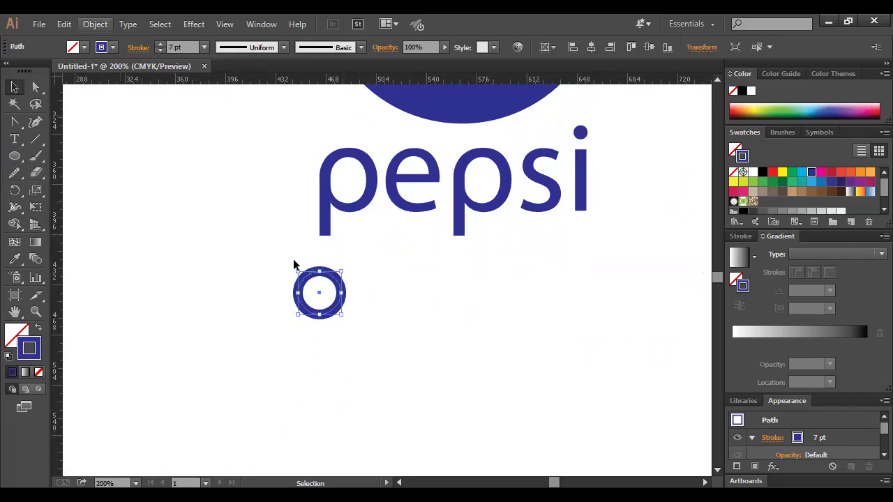
scroll(552, 378, "down", 1)
left_click(552, 378)
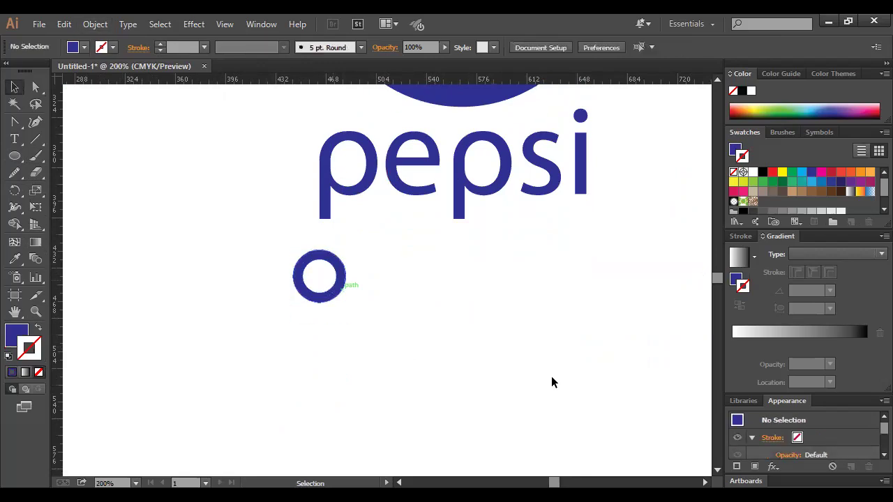
left_click(305, 268)
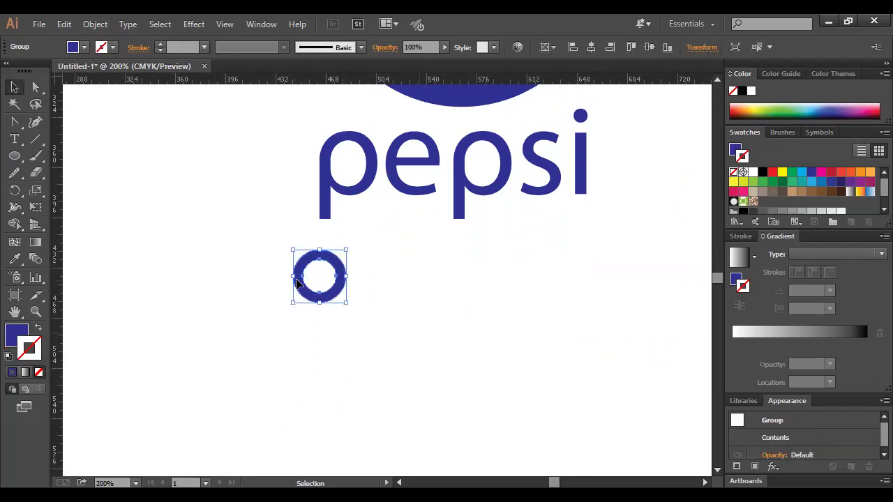
key("ctrl+shift+a")
key("ctrl+a")
key("ctrl+z")
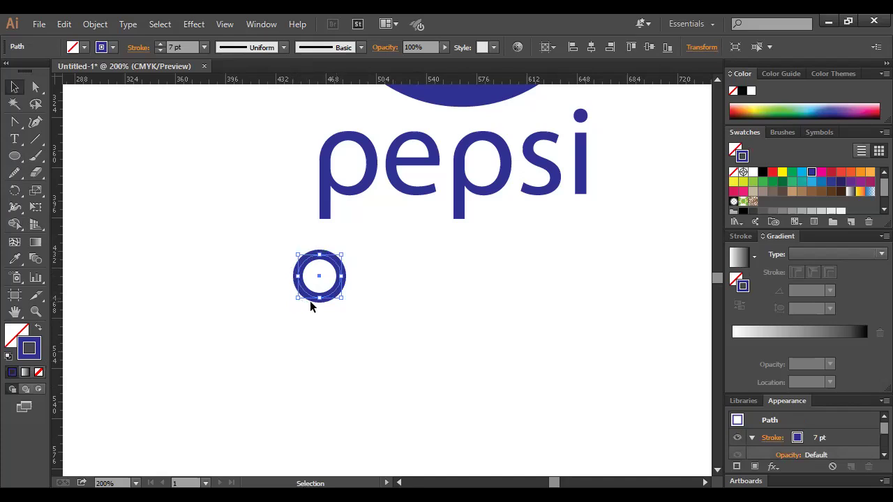
left_click(219, 243)
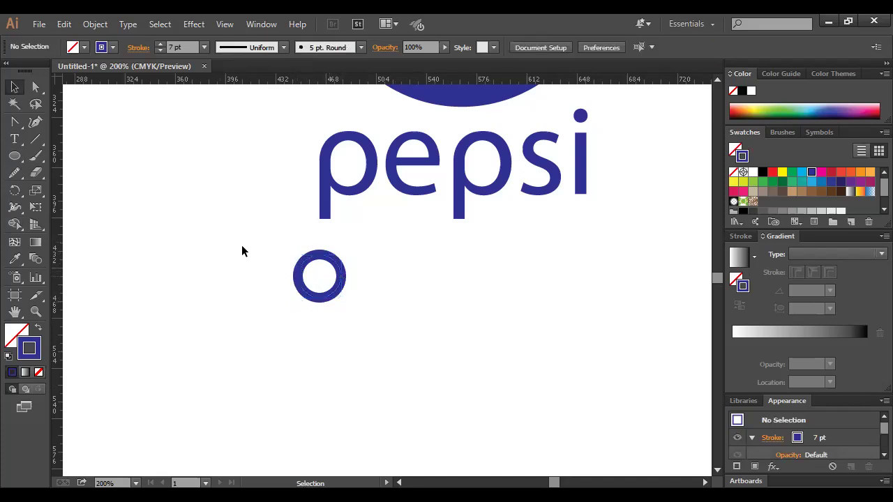
Draw a vertical line straight down from the ring's left anchor with the Line Segment tool to form a p
left_click_drag(36, 139, 110, 140)
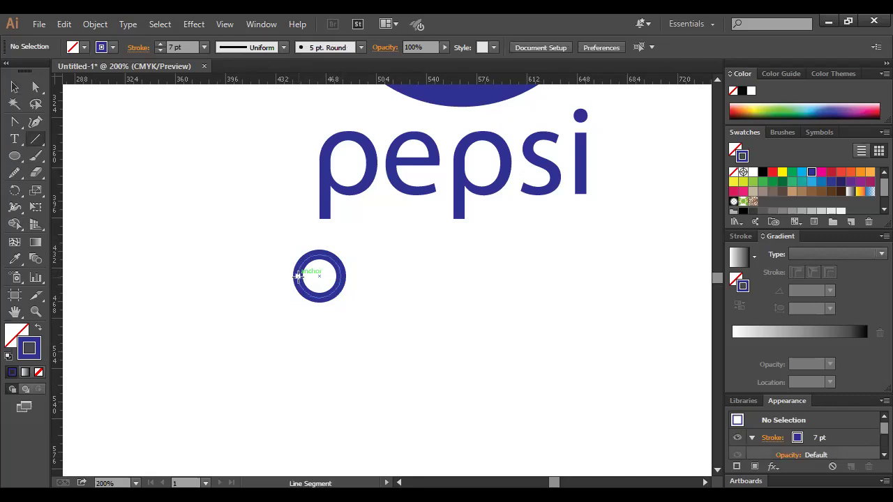
left_click_drag(298, 276, 298, 339)
left_click(14, 87)
left_click(418, 393)
key("ctrl+minus")
key("ctrl+minus")
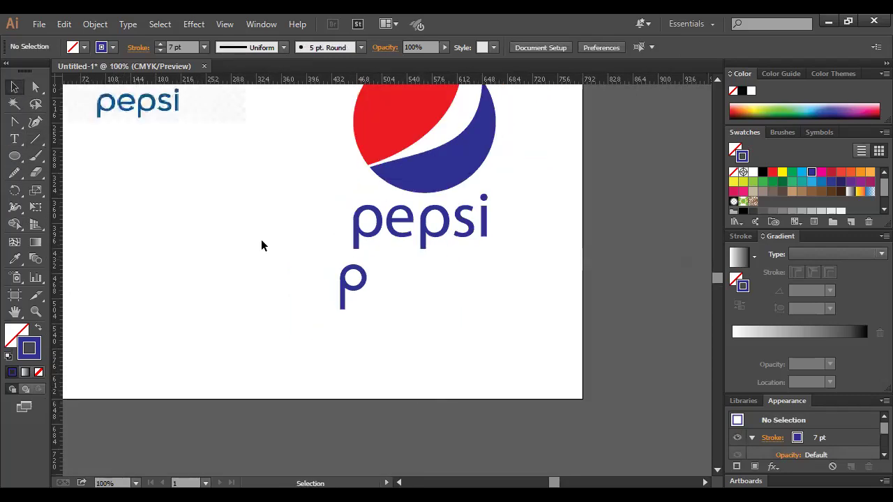
Shorten the new p's stem slightly by raising its lower end
key("ctrl+plus")
key("ctrl+plus")
key("ctrl+plus")
left_click(410, 314)
left_click_drag(409, 345, 411, 333)
left_click(486, 332)
key("ctrl+minus")
key("ctrl+minus")
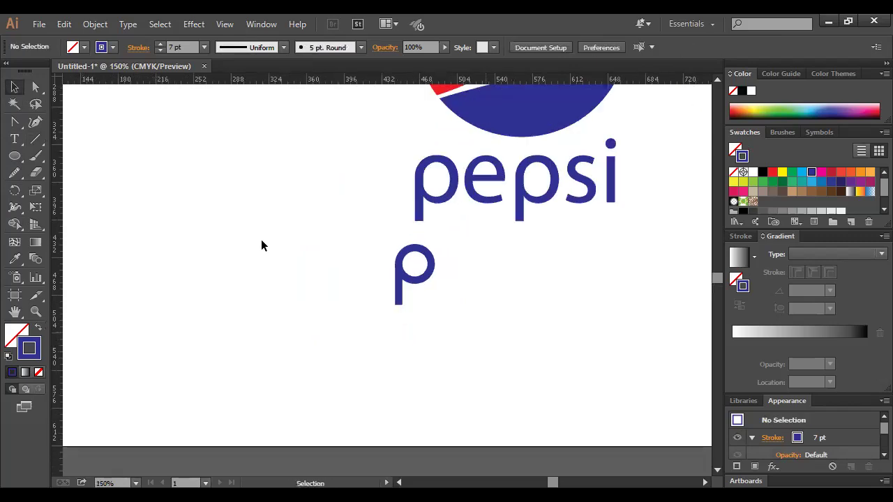
Move the wordmark's e, s and i straight down onto the same row as the new p
scroll(262, 240, "up", 1)
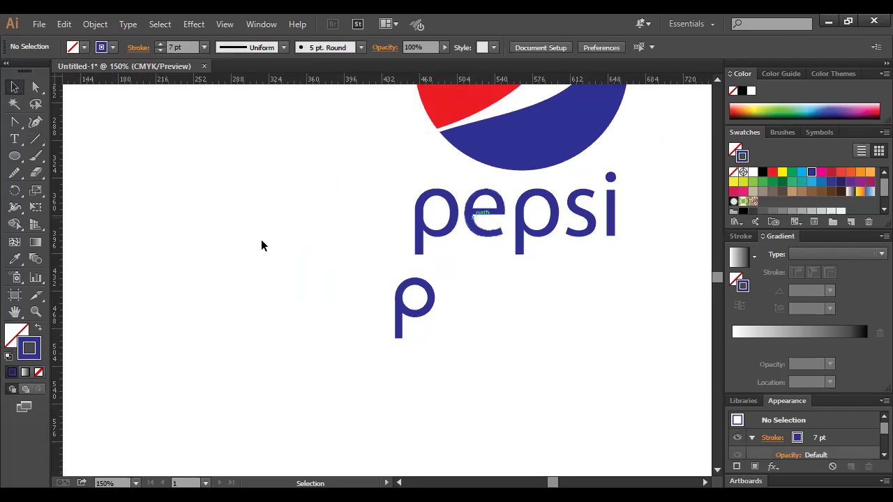
left_click(485, 210)
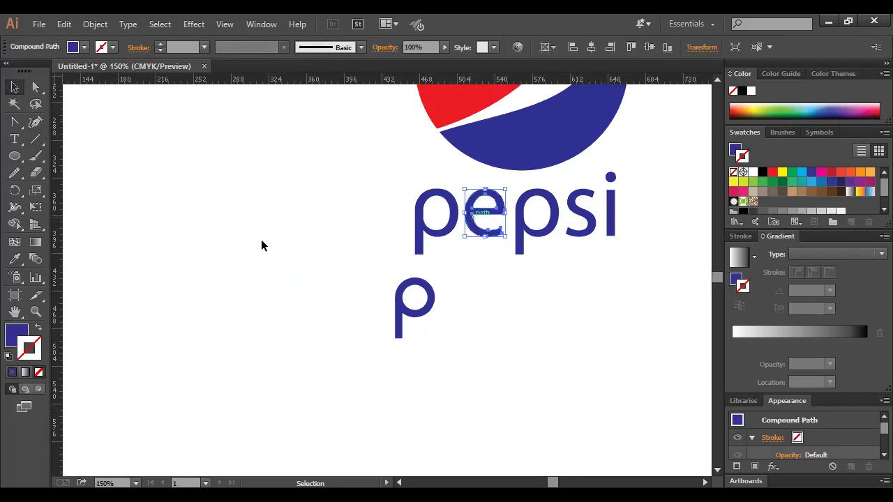
left_click(590, 233, "shift")
left_click(612, 208, "shift")
left_click_drag(612, 208, 593, 297)
left_click(588, 368)
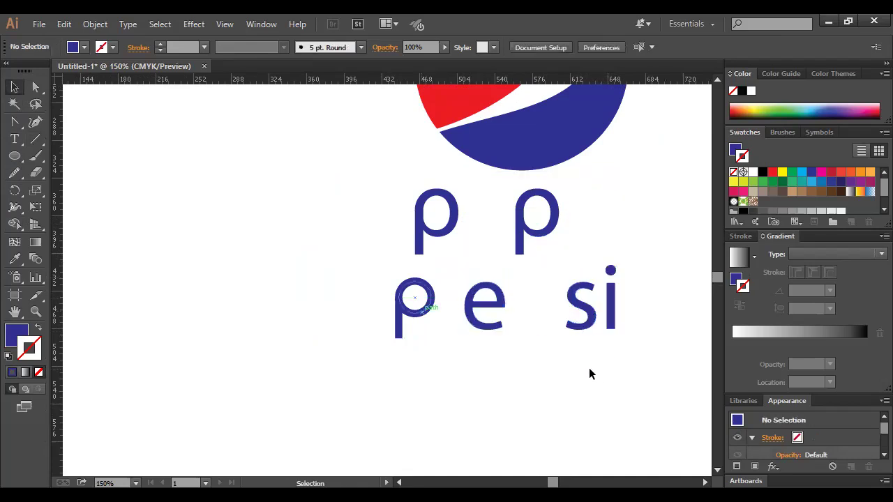
Move the new p's ring and stem together horizontally until they sit just before the e
left_click(422, 312)
left_click(451, 369)
left_click_drag(386, 269, 447, 313)
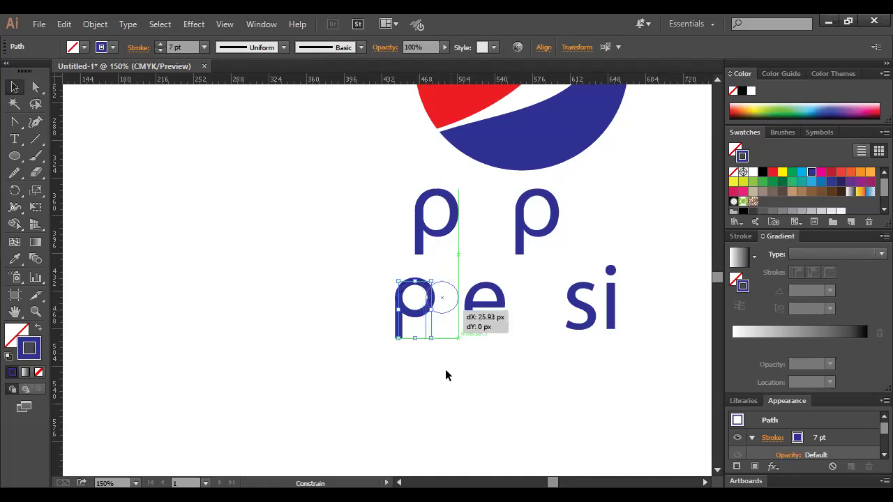
left_click_drag(445, 369, 445, 369)
left_click(504, 382)
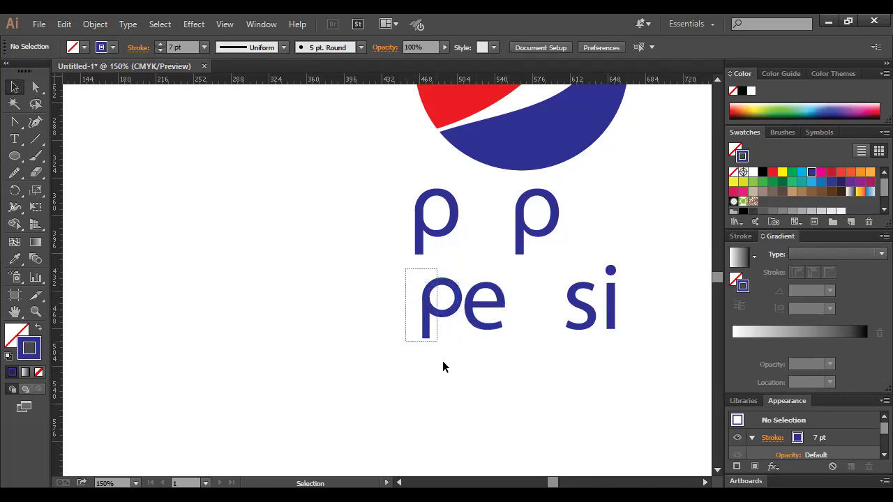
Place a copy of the new p between the e and the s, and delete the two old p letters above
left_click_drag(443, 361, 443, 363)
left_click_drag(446, 314, 549, 403)
left_click(552, 390)
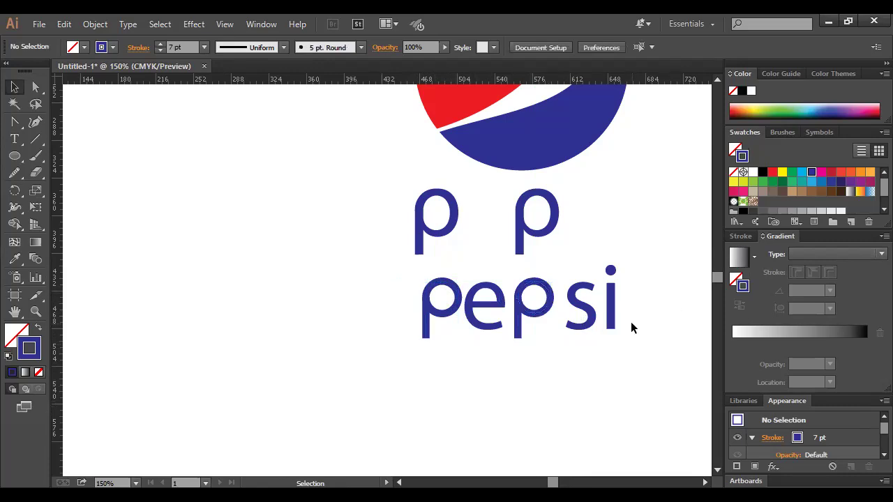
left_click_drag(382, 204, 576, 240)
key("Delete")
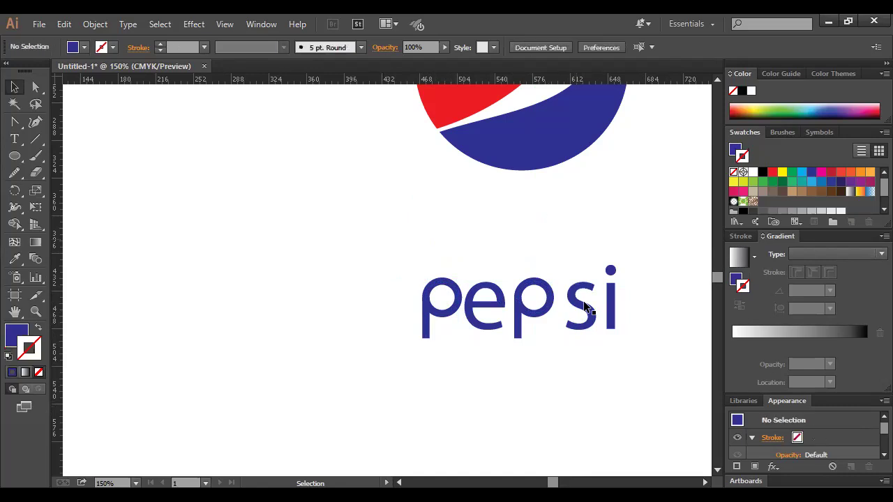
Nudge the second p slightly left toward the e
mouse_move(546, 328)
left_mouse_down()
mouse_move(520, 273)
mouse_move(535, 305)
left_mouse_up()
left_click(511, 268)
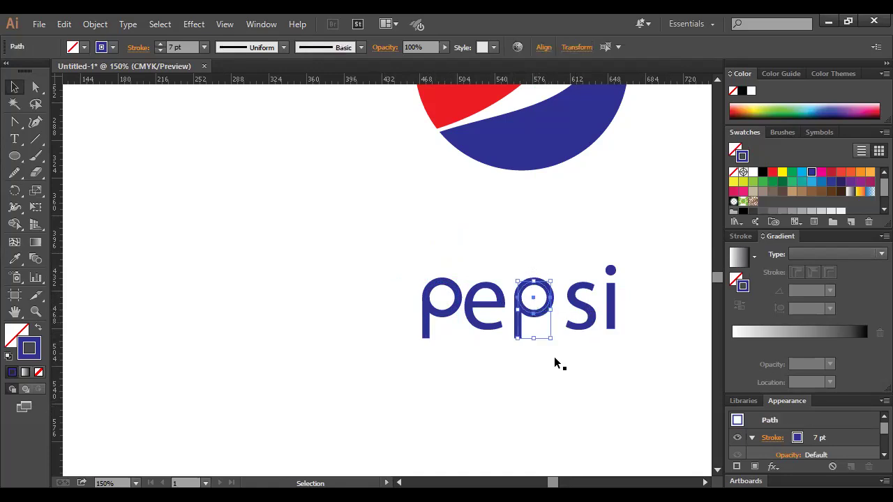
key("Left")
key("Left")
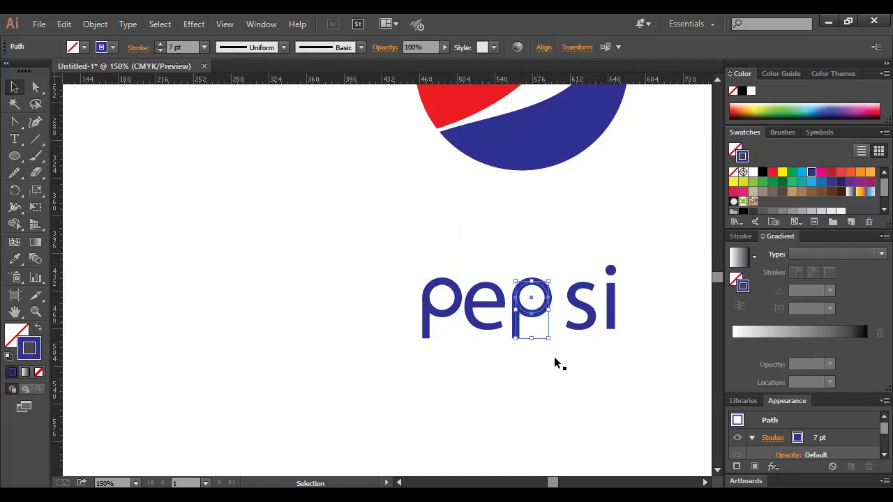
Nudge the s and i together to the left to close the gap after the second p
left_click_drag(640, 364, 579, 262)
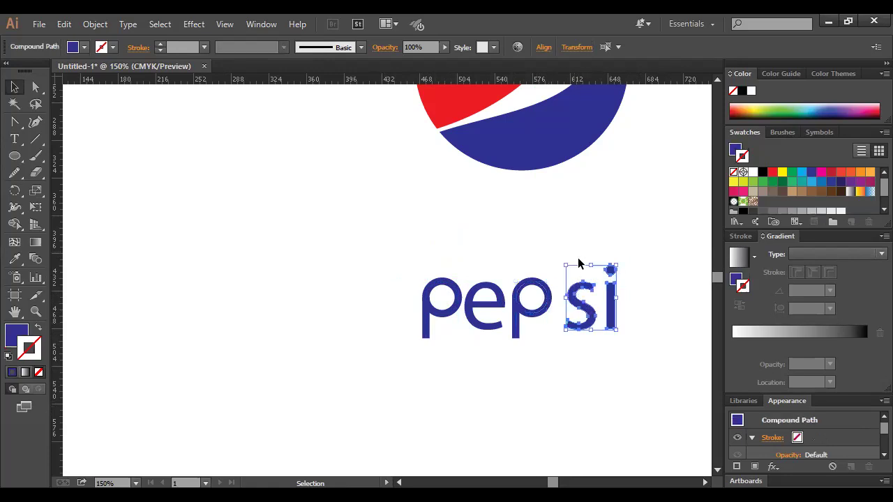
key("Left")
key("Left")
key("Left")
key("Left")
key("Left")
key("Left")
key("Left")
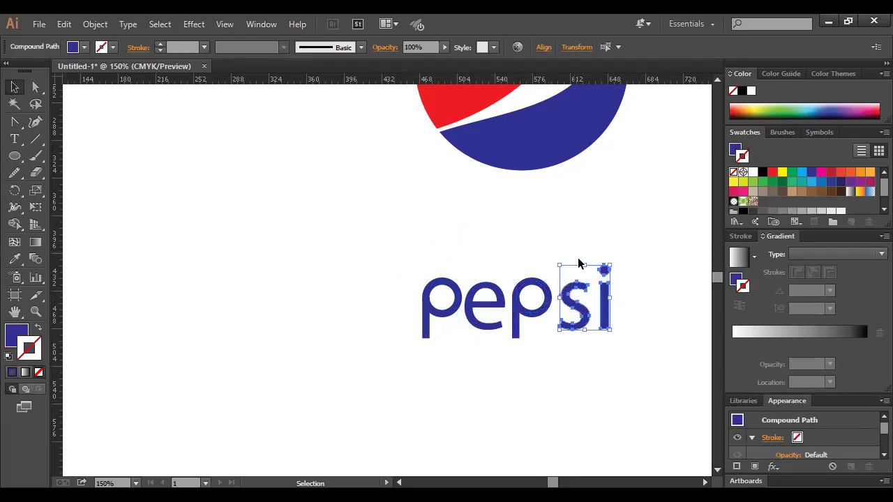
left_click(593, 414)
Nudge the first p and e slightly left, and the first p a little further to even the letter spacing
left_click_drag(367, 248, 479, 354)
key("Left")
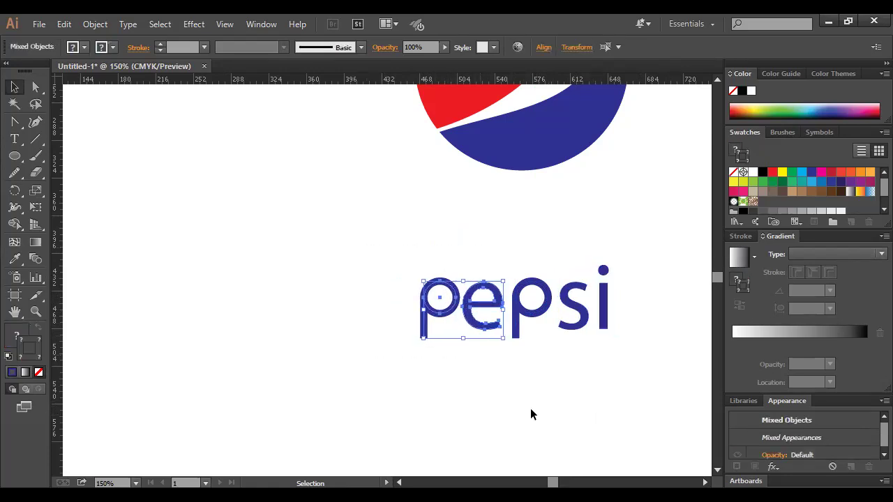
left_click(534, 426)
left_click_drag(389, 268, 452, 339)
key("Left")
key("Left")
key("Left")
key("Left")
key("Left")
left_click(516, 393)
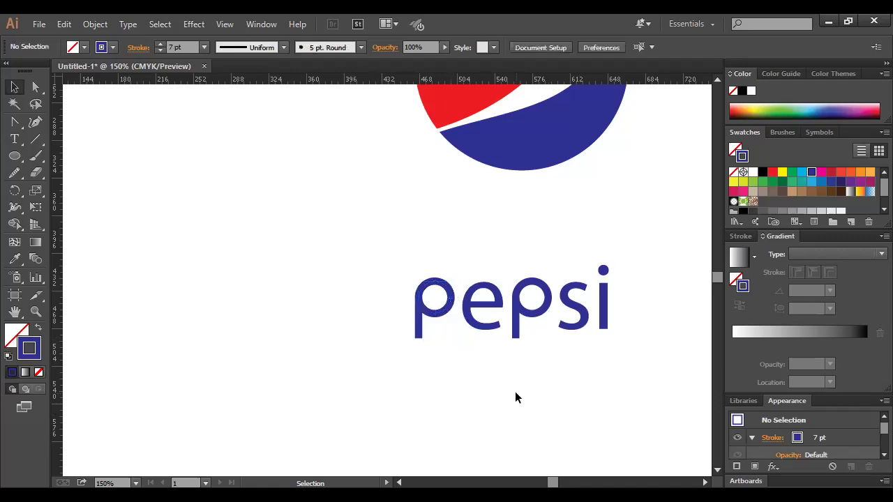
Place a horizontal guide along the base of the letter i
left_click_drag(408, 253, 616, 396)
left_click(578, 341)
scroll(566, 386, "up", 3)
scroll(566, 377, "down", 1)
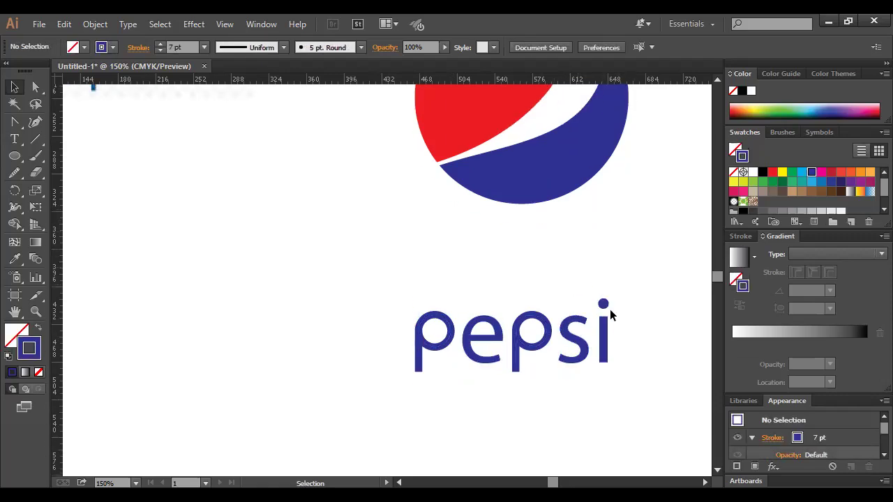
left_click(490, 351, "ctrl")
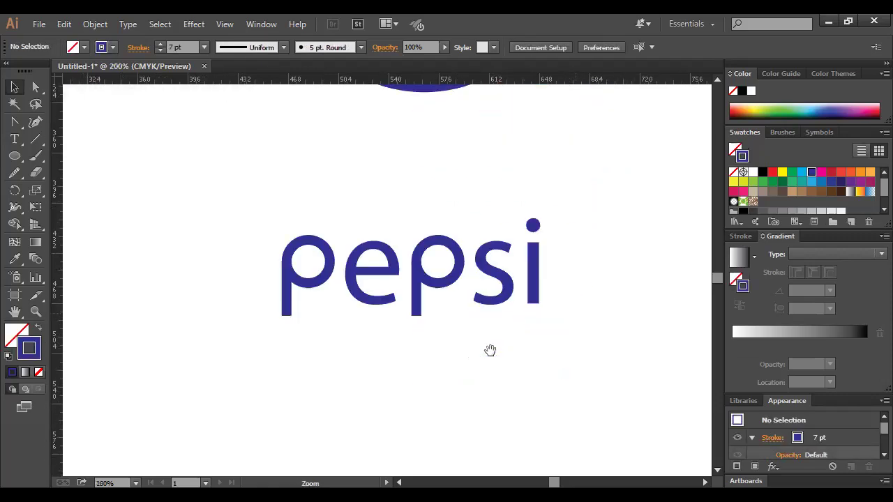
left_click_drag(514, 79, 527, 304)
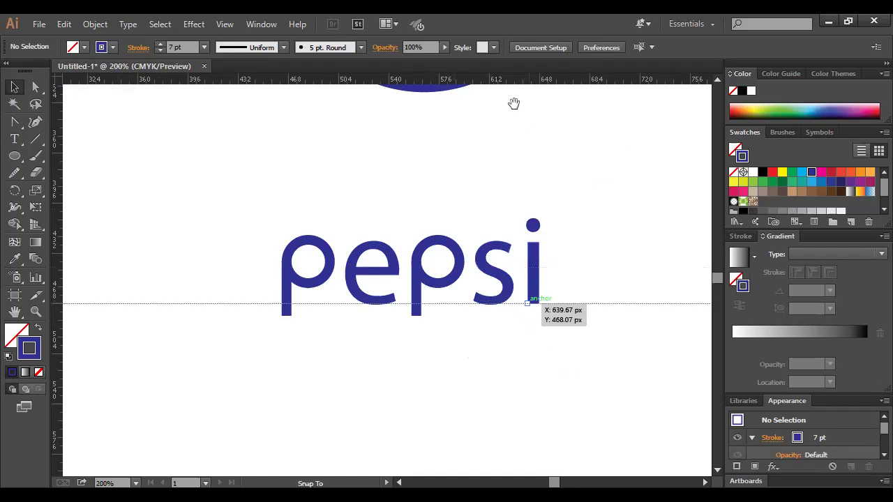
left_click_drag(527, 304, 527, 304)
Shorten the stems of both p letters so they end on the horizontal guide
left_click(416, 315)
left_click_drag(417, 316, 416, 304)
left_click(286, 315)
left_click_drag(286, 316, 286, 304)
left_click(486, 358)
Delete the horizontal guide under the wordmark
key("ctrl+minus")
key("ctrl+minus")
key("ctrl+minus")
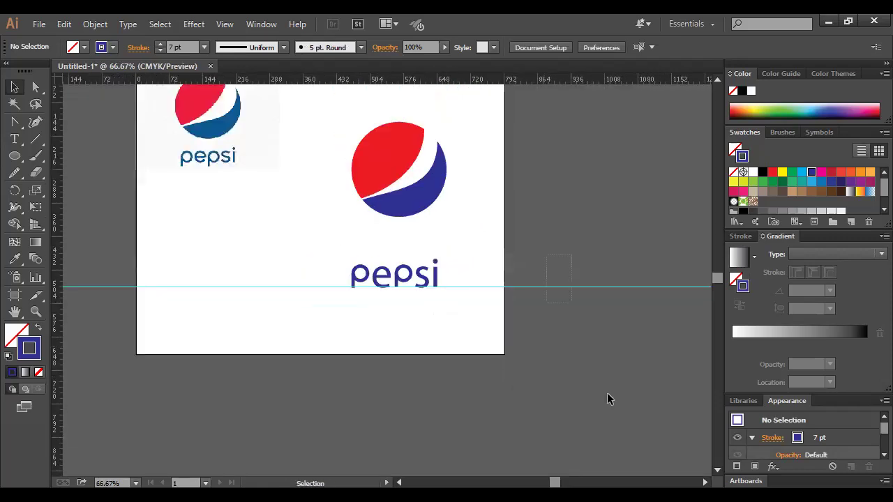
key("Delete")
scroll(610, 397, "up", 2)
scroll(558, 393, "up", 2)
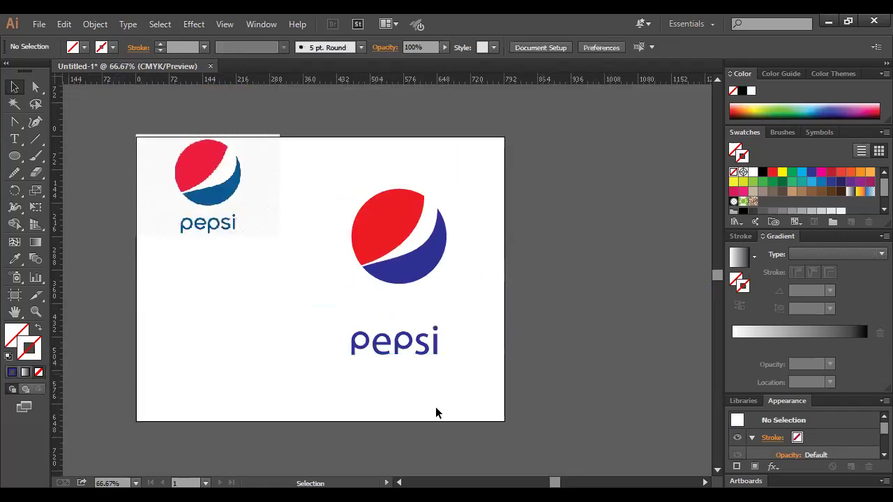
Group all the letters of the pepsi wordmark
left_click_drag(445, 381, 448, 383)
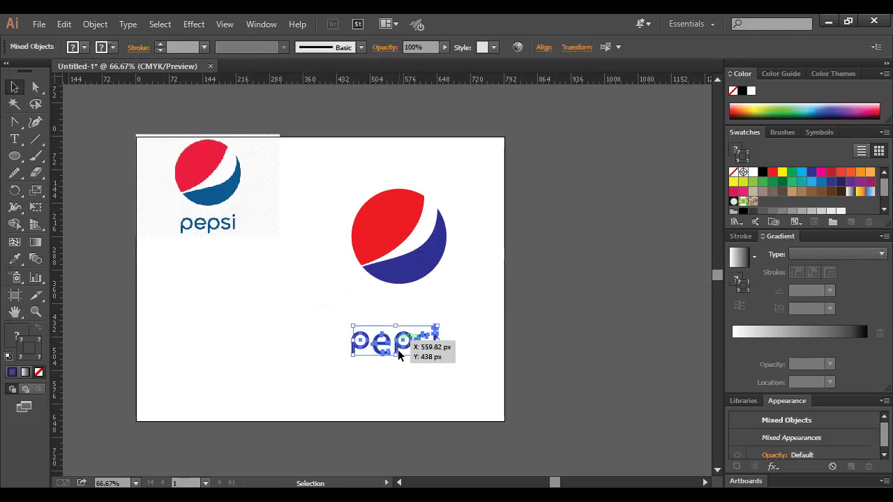
right_click(397, 350)
left_click(448, 409)
left_click(566, 357)
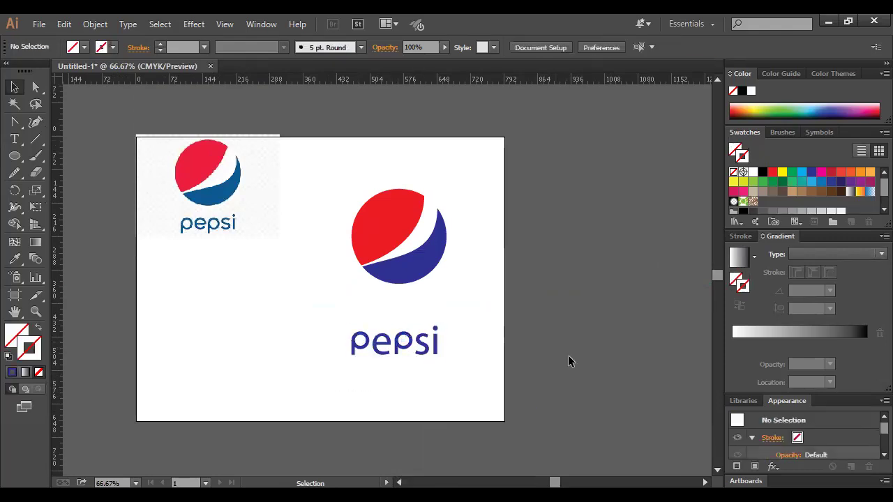
Nudge the grouped wordmark straight up until it sits close beneath the globe
left_click(411, 349)
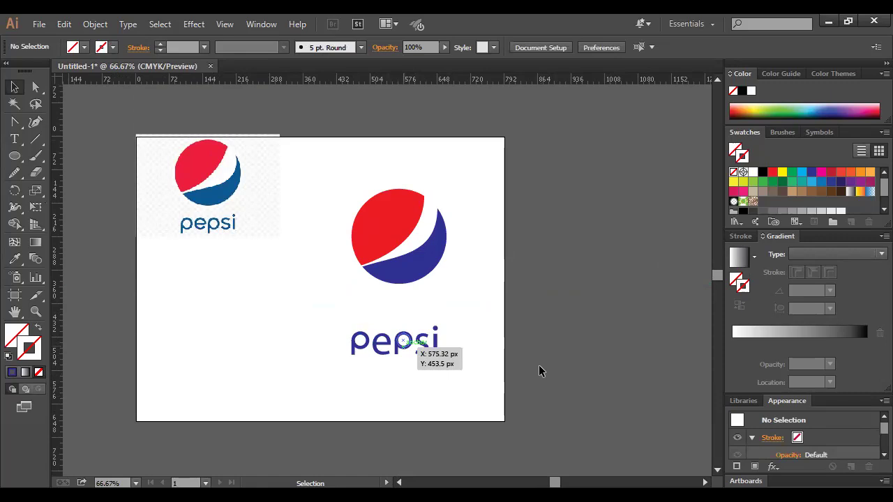
key("Up")
key("Up")
key("Up")
key("Up")
key("Up")
key("Up")
key("Up")
key("Up")
key("Up")
key("Up")
key("Up")
key("Up")
key("Up")
key("Up")
key("Up")
key("Up")
key("Up")
key("Up")
key("Up")
key("Up")
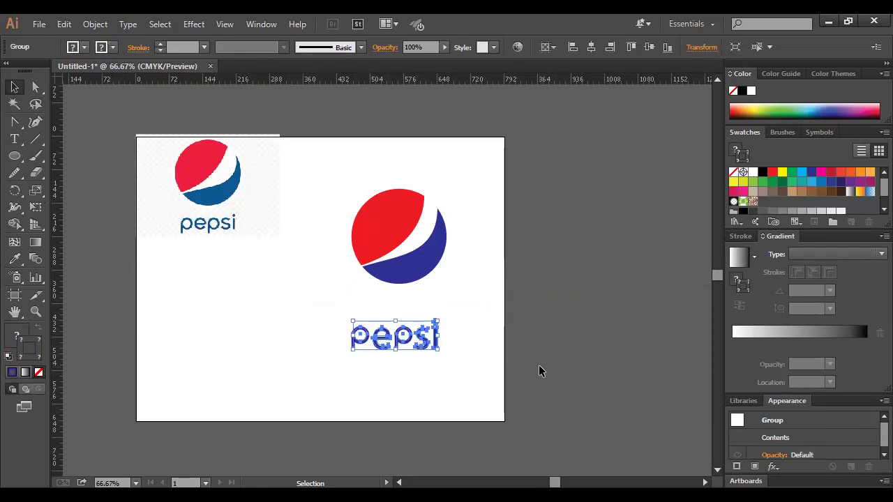
key("Up")
key("Up")
key("Up")
key("Up")
key("Up")
key("Up")
key("Up")
key("Up")
key("Up")
key("Up")
key("Up")
key("Up")
key("Up")
key("Up")
key("Up")
key("Up")
key("Up")
key("Up")
key("Up")
key("Up")
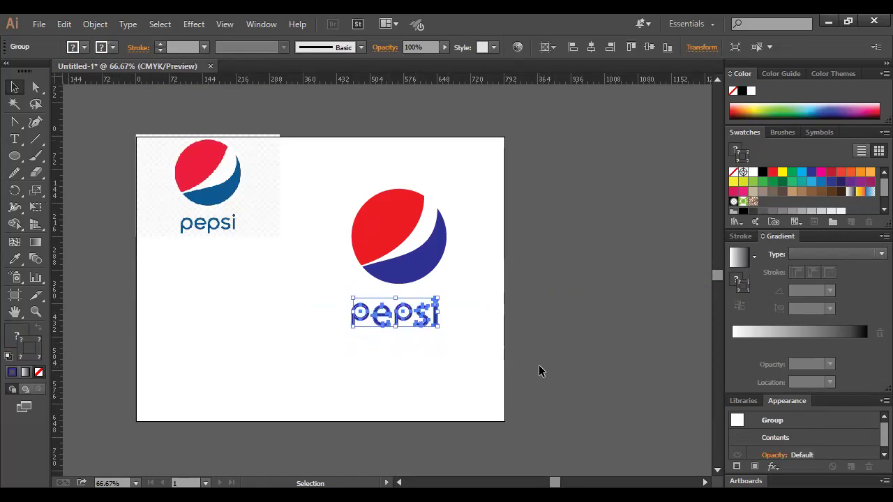
Place a horizontal guide just below the baseline of the pepsi wordmark
left_click(545, 356)
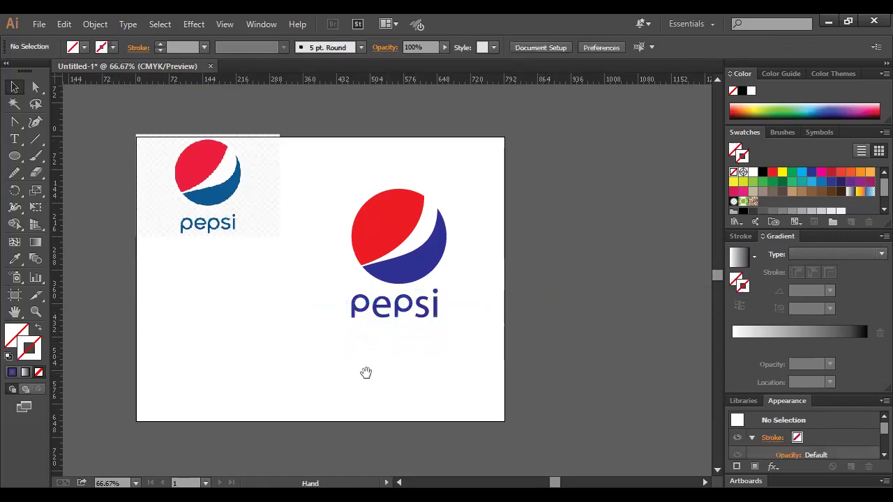
left_click_drag(366, 374, 413, 380)
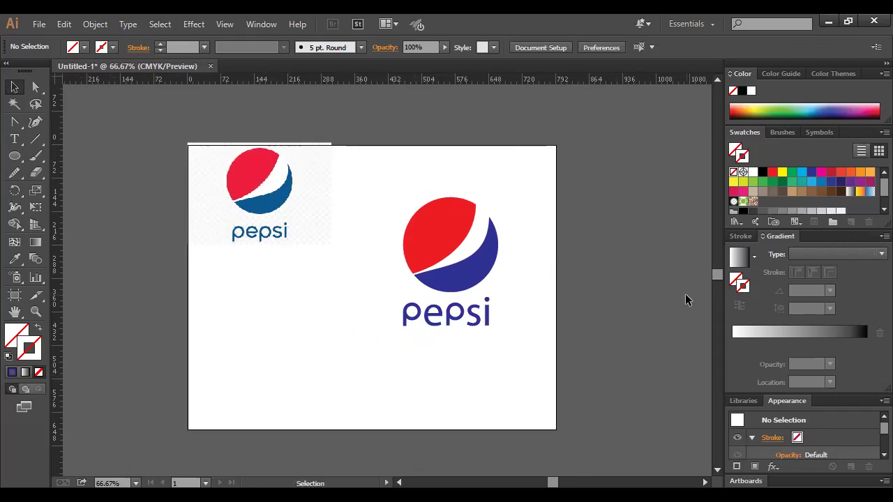
left_click(441, 316, "ctrl")
left_click(369, 279, "ctrl")
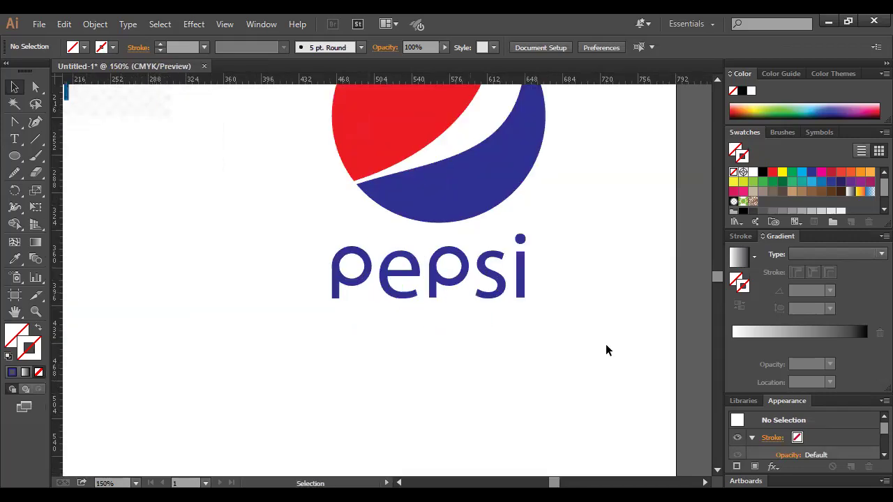
left_click(432, 287)
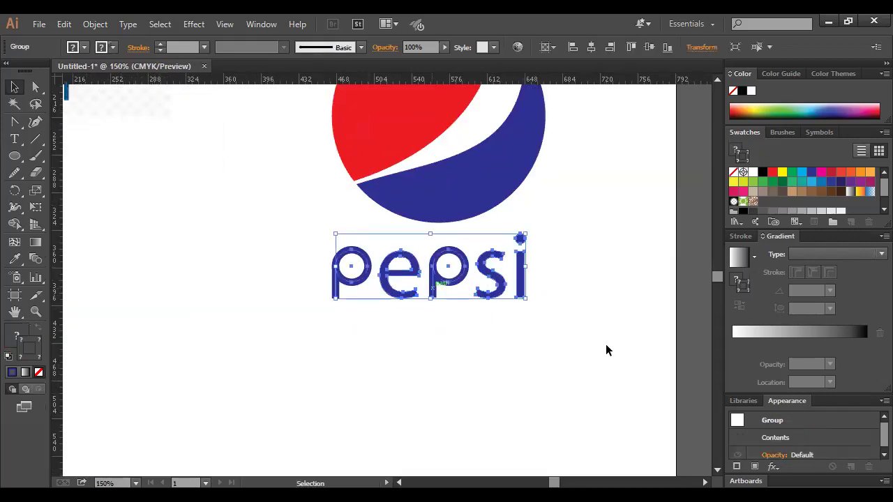
left_click(435, 309)
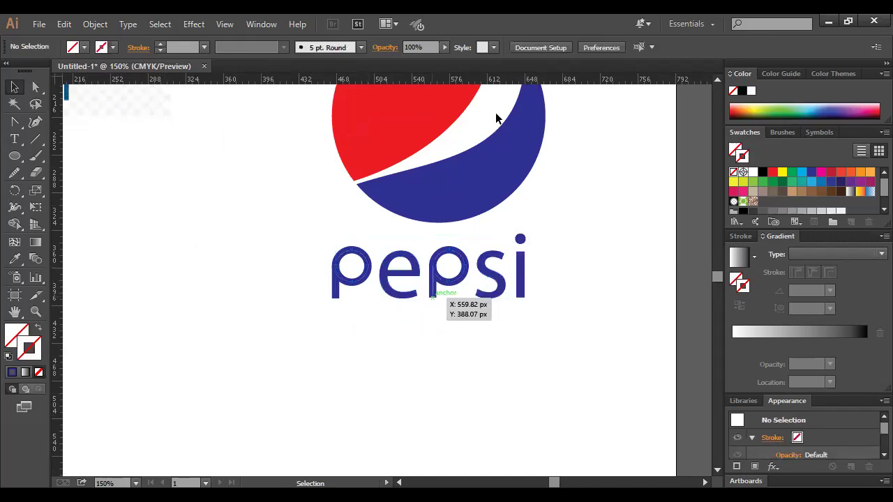
left_click_drag(485, 78, 480, 304)
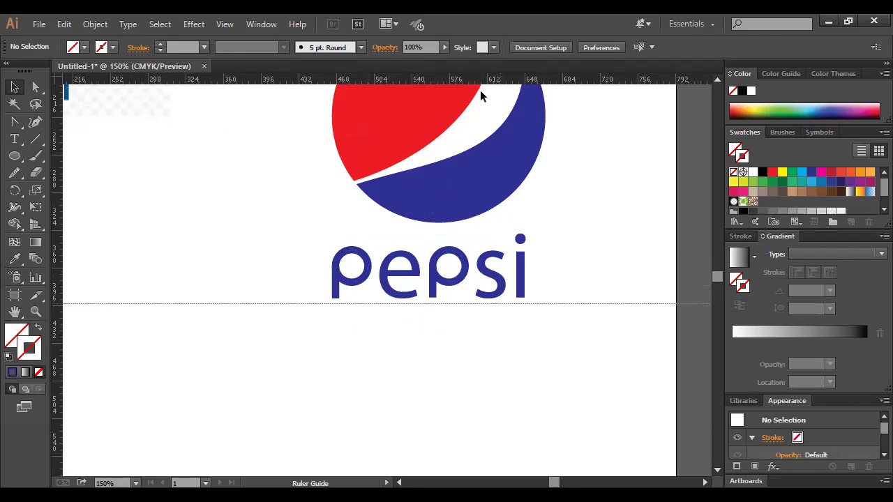
Extend the stems of both p letters down to the horizontal guide
key("ctrl+equal")
key("ctrl+equal")
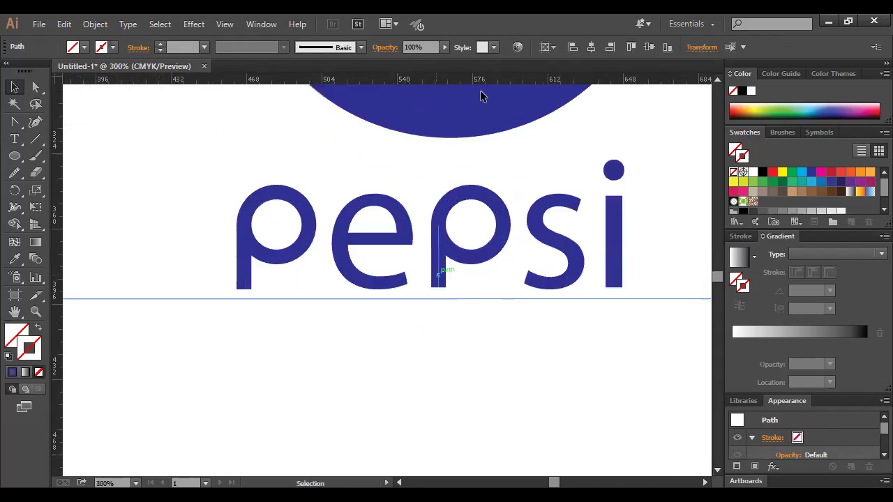
left_click(438, 275)
left_click_drag(438, 287, 439, 300)
left_click(240, 270)
left_click(241, 274)
left_click_drag(244, 288, 243, 295)
left_click(273, 327)
Remove the horizontal guide and group all the letters of the pepsi wordmark
key("ctrl+1")
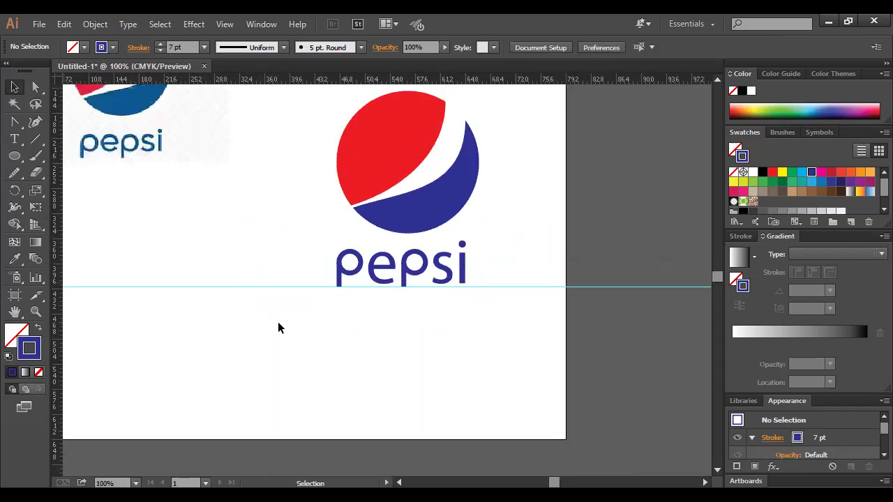
scroll(501, 361, "up", 2)
left_click_drag(502, 363, 307, 296)
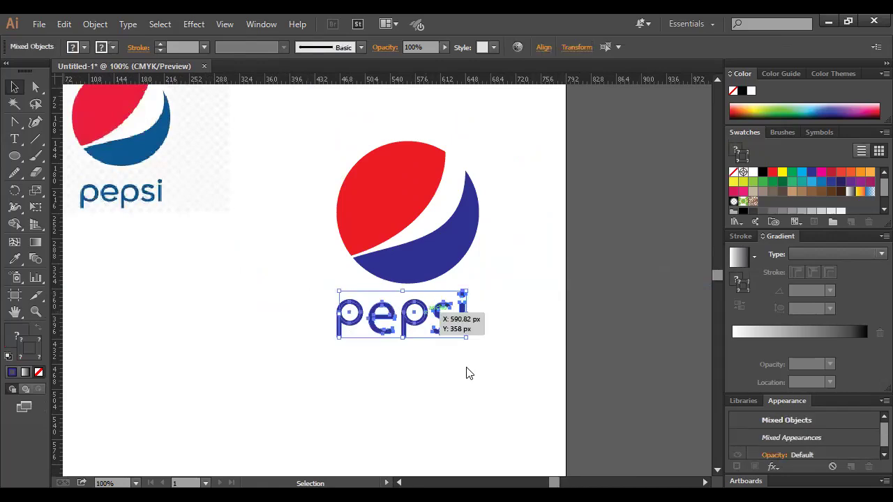
right_click(427, 313)
left_click(431, 377)
left_click(430, 378)
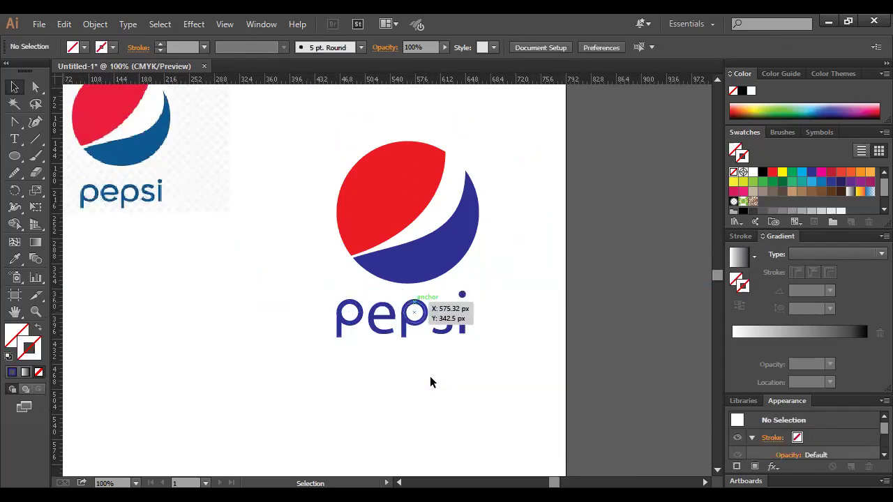
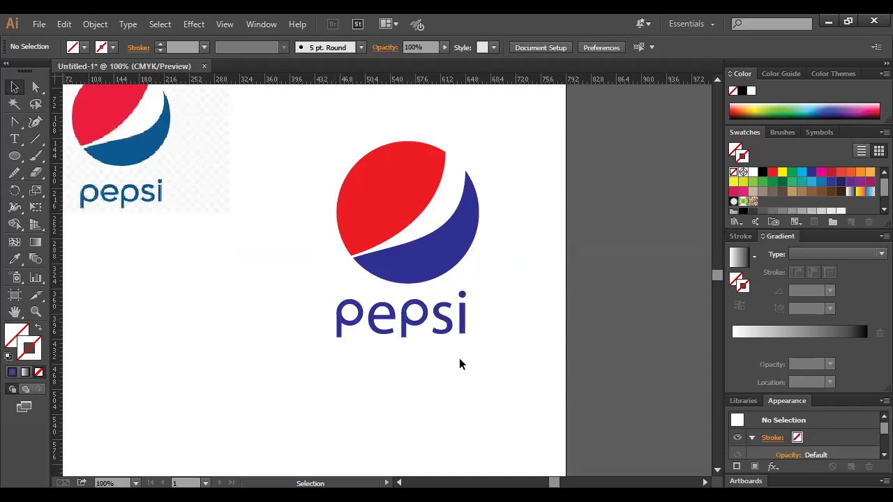
Ungroup the pepsi wordmark so its letters and strokes can be selected separately
left_click(464, 316)
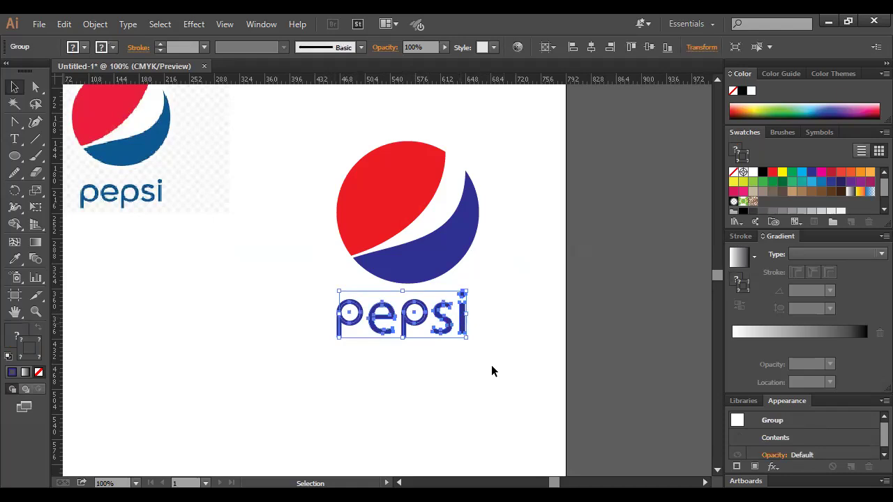
left_click(491, 365)
left_click(406, 325)
left_click(491, 365)
left_click(451, 325)
left_click(407, 319, "ctrl")
left_click(376, 270, "ctrl")
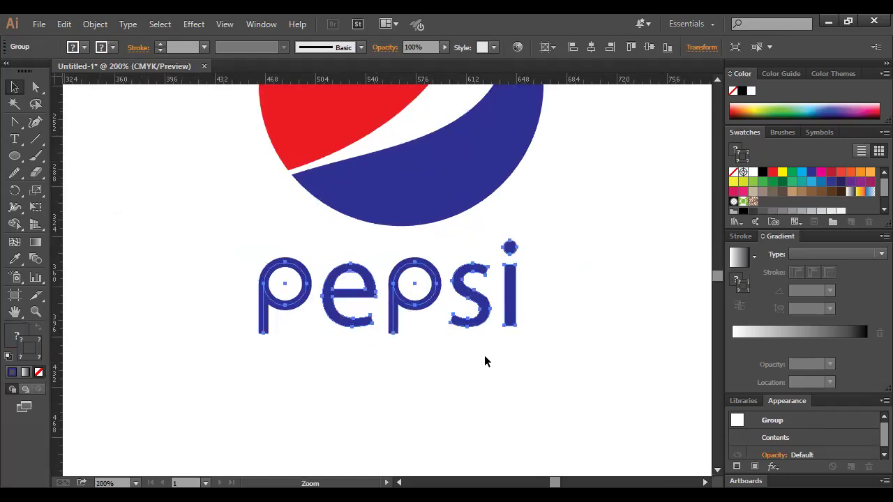
left_click_drag(451, 360, 497, 360)
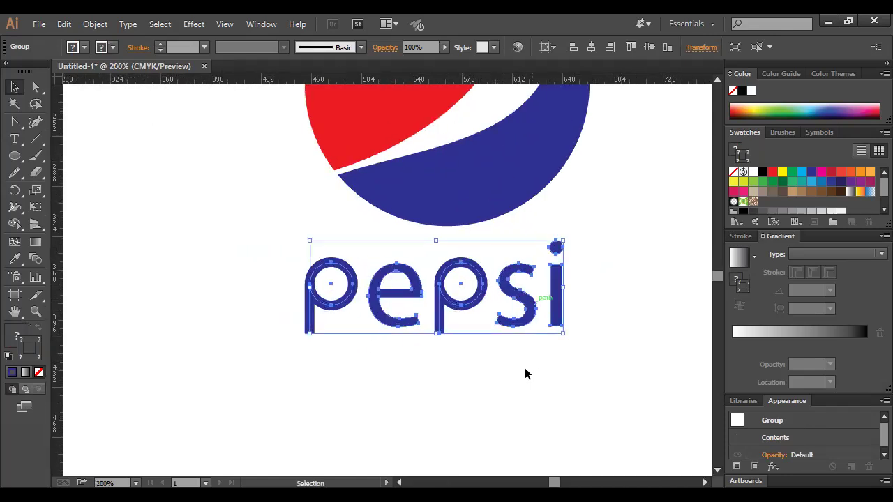
key("ctrl+shift+g")
left_click(561, 375)
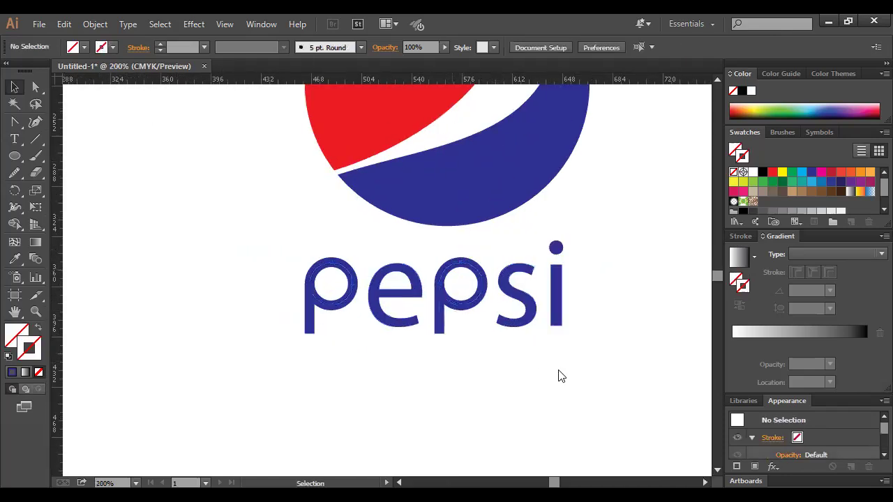
Expand the ring and stem strokes of the second p into filled shapes
left_click(464, 306)
left_click(473, 362)
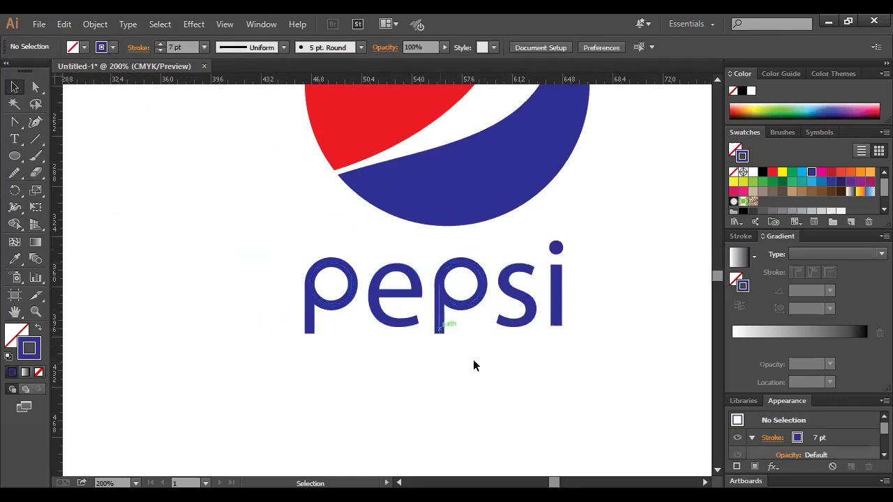
left_click_drag(435, 245, 464, 302)
left_click(95, 23)
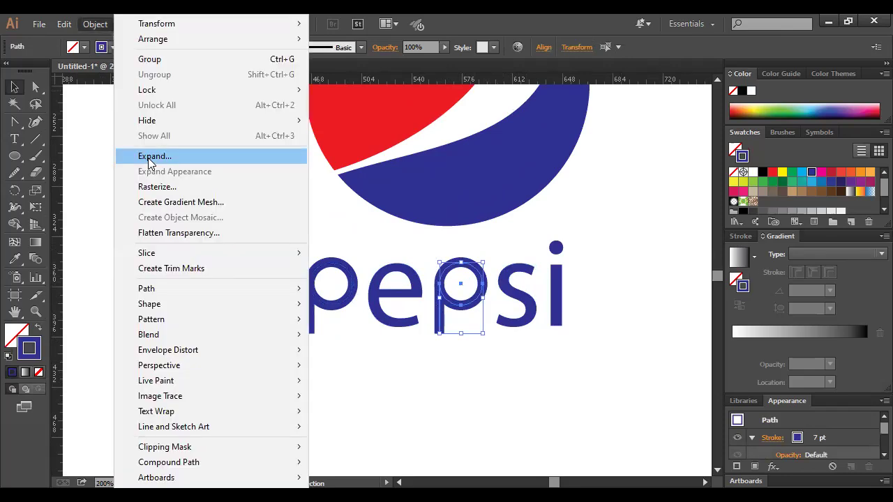
left_click(482, 351)
Expand the ring and stem strokes of the first p into filled shapes
left_click_drag(294, 280, 311, 308)
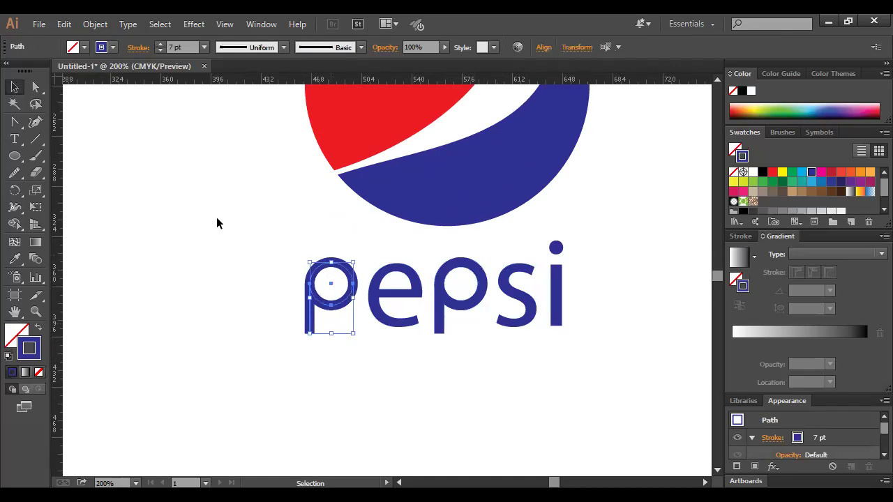
left_click(96, 23)
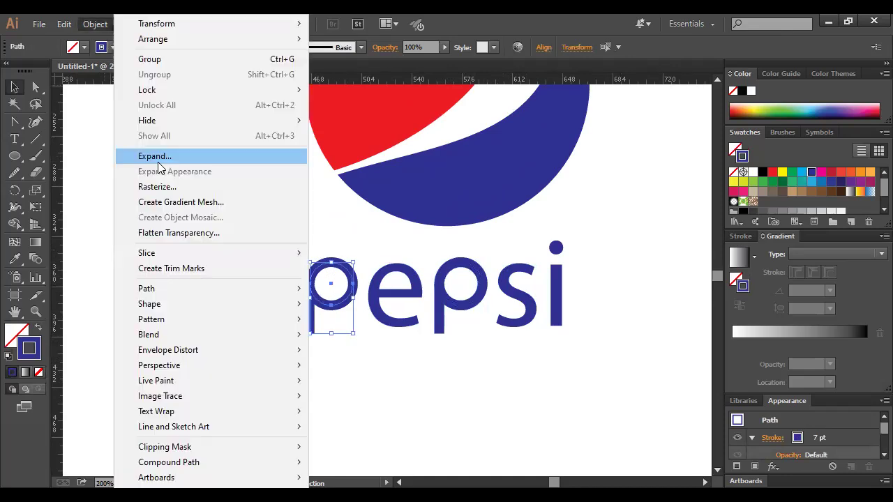
left_click(291, 262)
left_click_drag(280, 247, 345, 312)
left_click(356, 370)
key("ctrl+z")
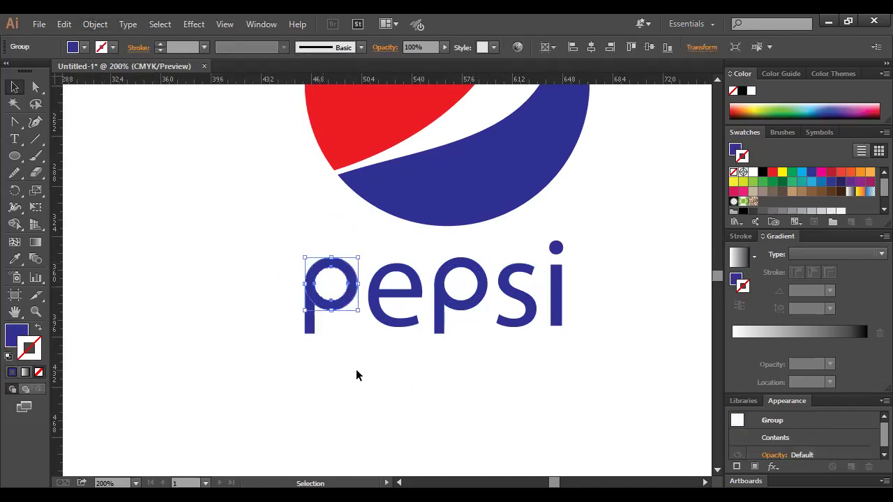
left_click(303, 334)
left_click(312, 289)
left_click(281, 278)
Unite the ring and stem of the second p into one shape with Pathfinder
left_click(468, 265)
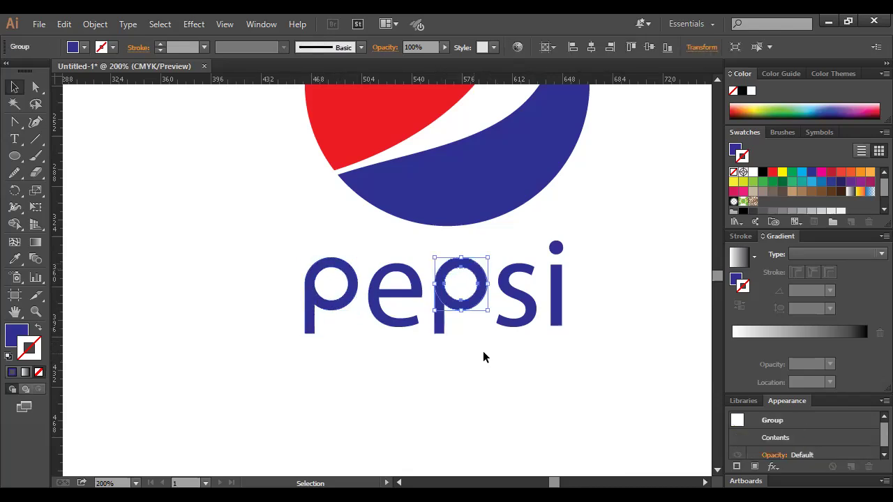
left_click(439, 318)
left_click(461, 374)
left_click_drag(435, 248, 460, 305)
left_click(263, 25)
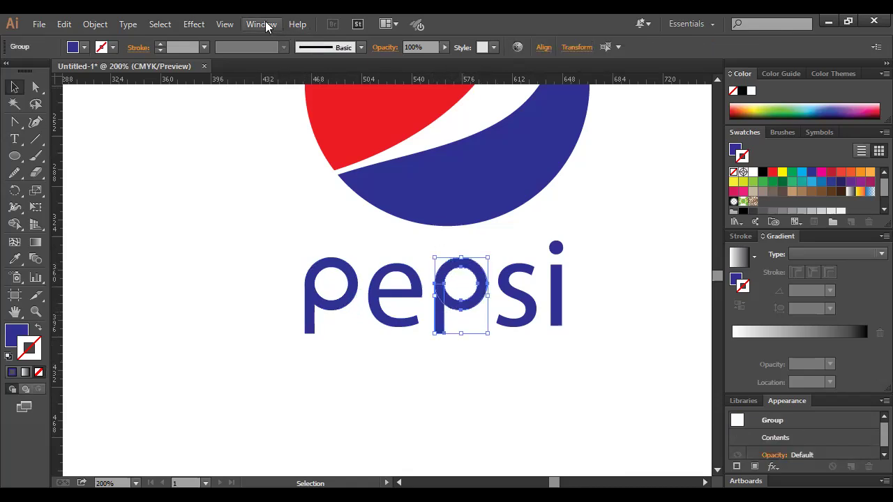
left_click(327, 465)
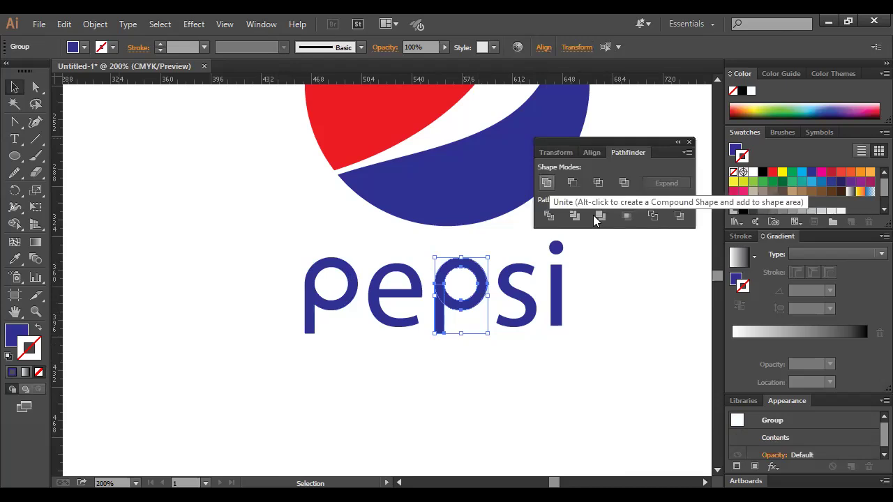
left_click(546, 182)
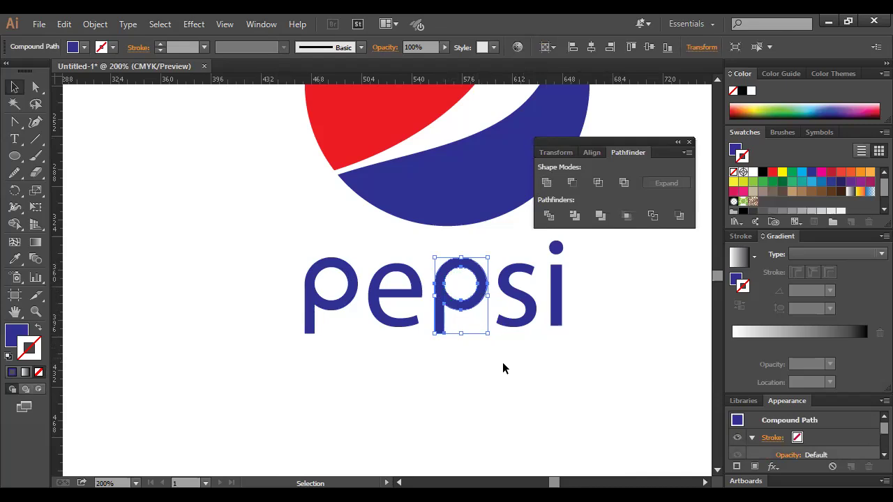
left_click(503, 363)
Unite the ring and stem of the first p into one shape and close Pathfinder
left_click(309, 285)
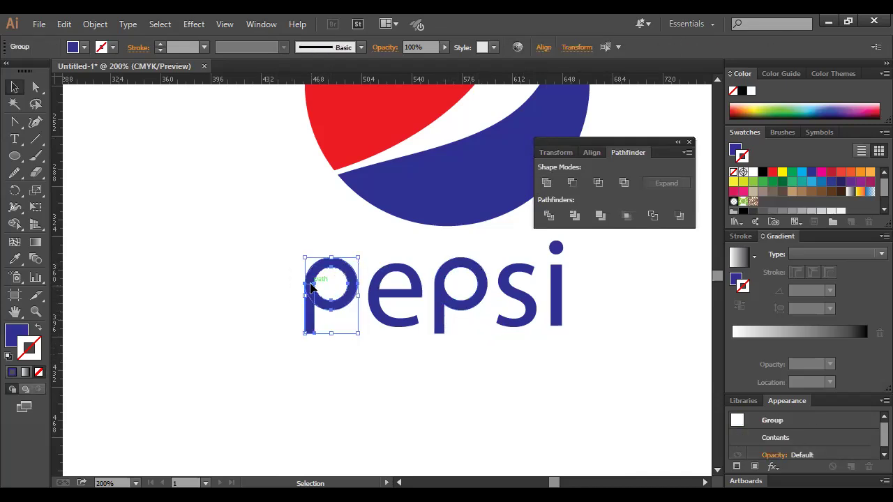
left_click(546, 182)
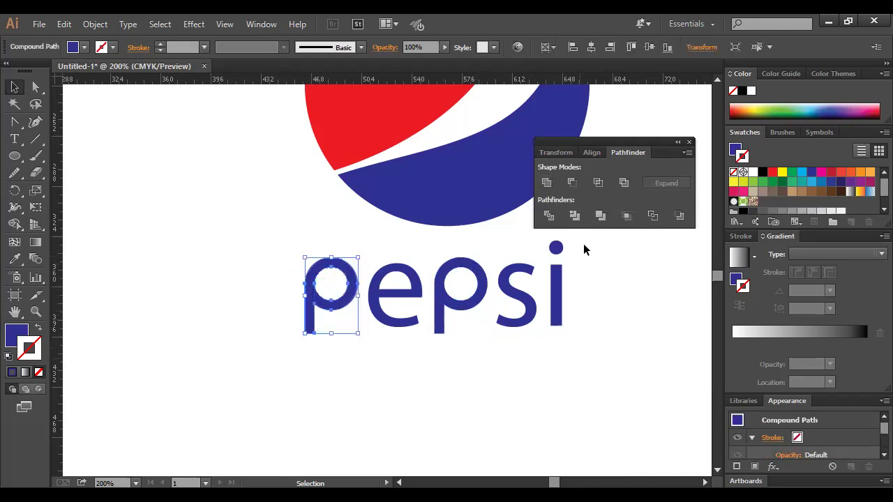
left_click(590, 367)
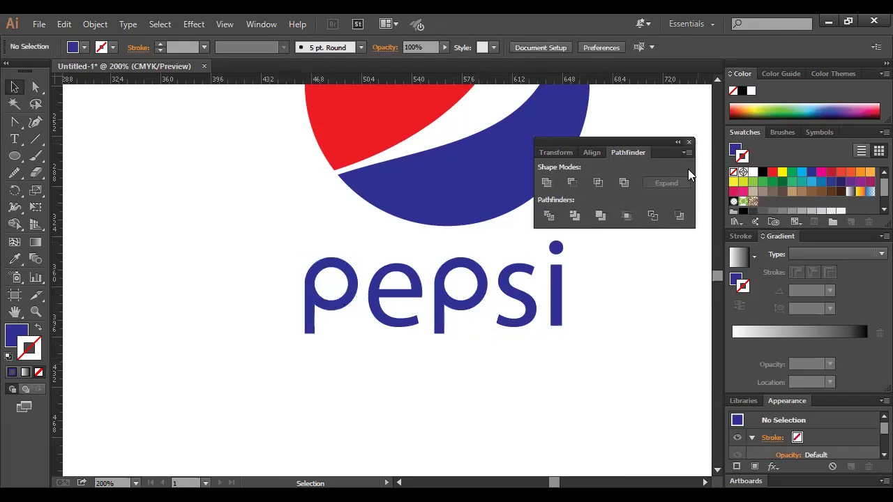
left_click(689, 142)
left_click(481, 288)
left_click(486, 382)
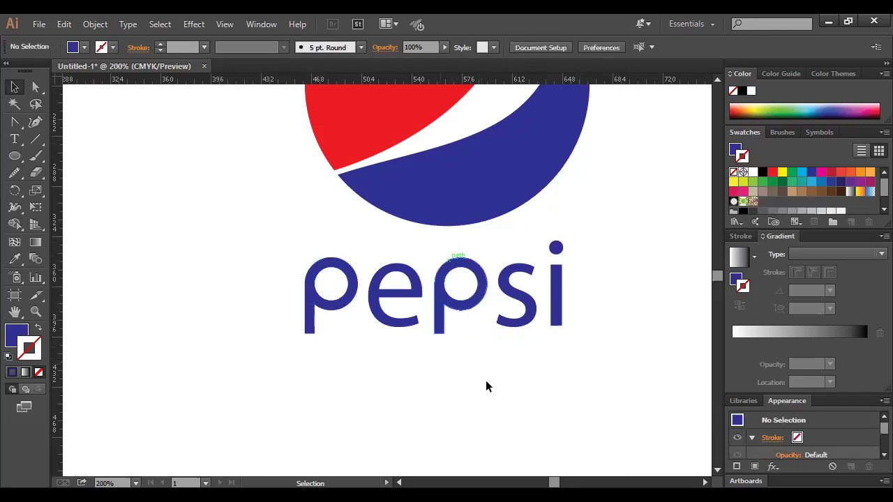
left_click(313, 303)
left_click(459, 427)
Move the reference image slightly down and to the right, inside the artboard beside the vector logo
key("ctrl+minus")
key("ctrl+minus")
key("ctrl+plus")
left_click_drag(305, 300, 367, 341)
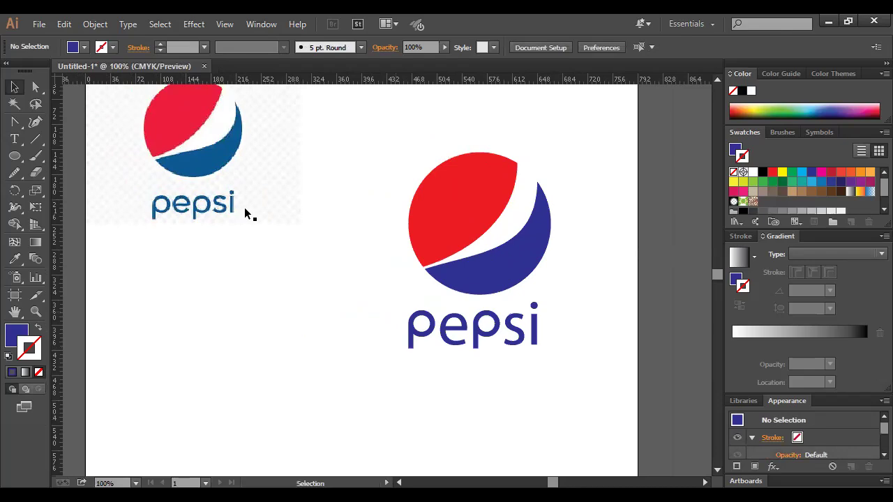
left_click_drag(273, 204, 292, 246)
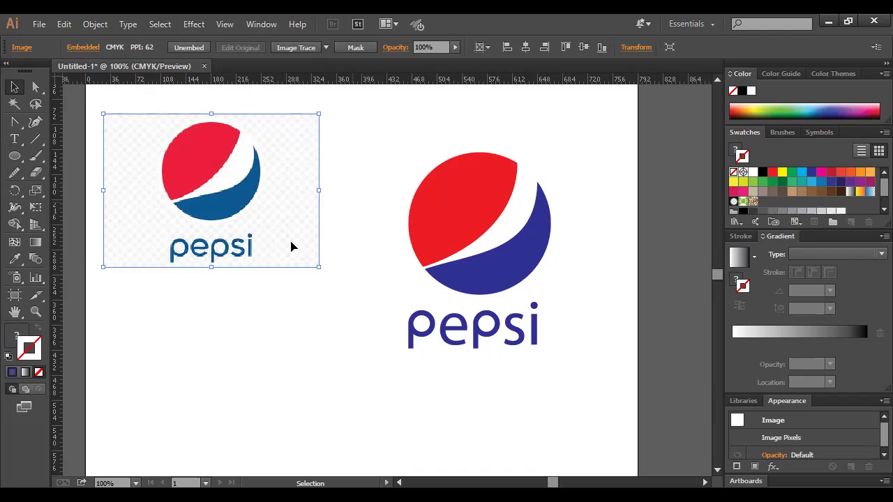
mouse_move(379, 309)
left_mouse_down()
mouse_move(552, 396)
mouse_move(485, 337)
mouse_move(386, 305)
left_mouse_up()
left_click(560, 390)
Examine the rebuilt wordmark letters and globe against the reference image
left_click(467, 354)
left_click_drag(570, 377, 374, 304)
left_click(363, 370)
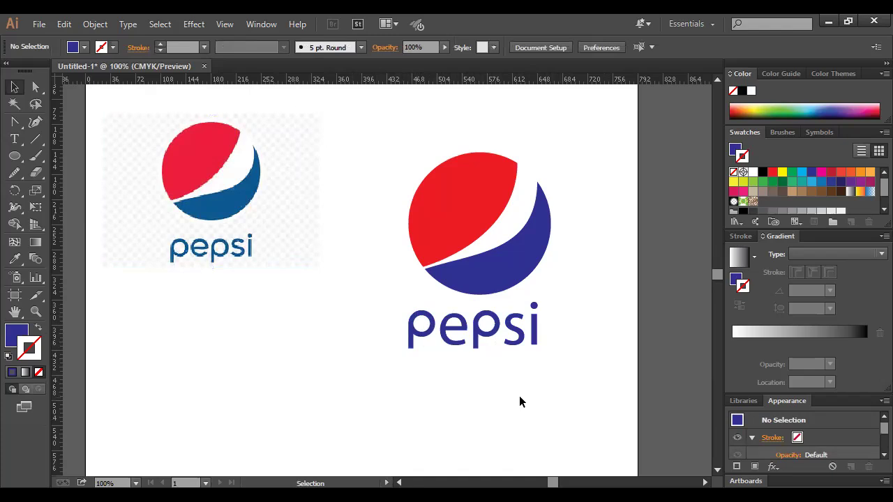
left_click_drag(401, 311, 569, 379)
left_click(389, 361)
left_click_drag(433, 130, 536, 204)
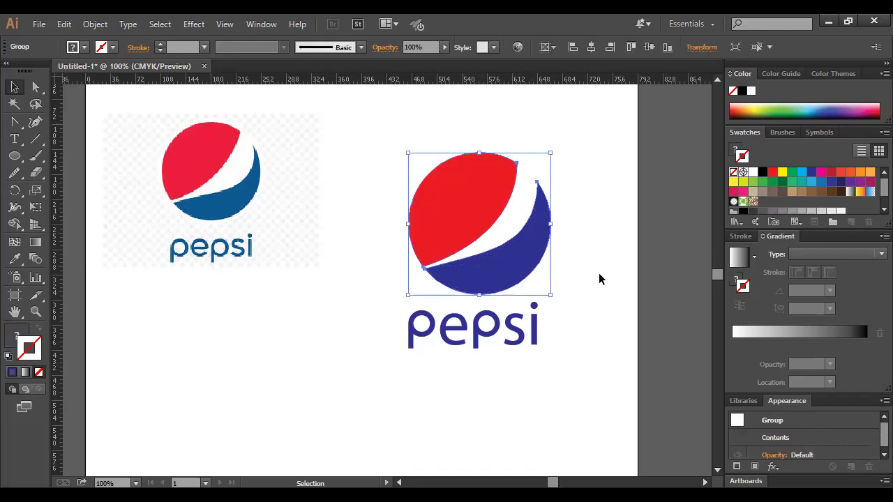
left_click(602, 286)
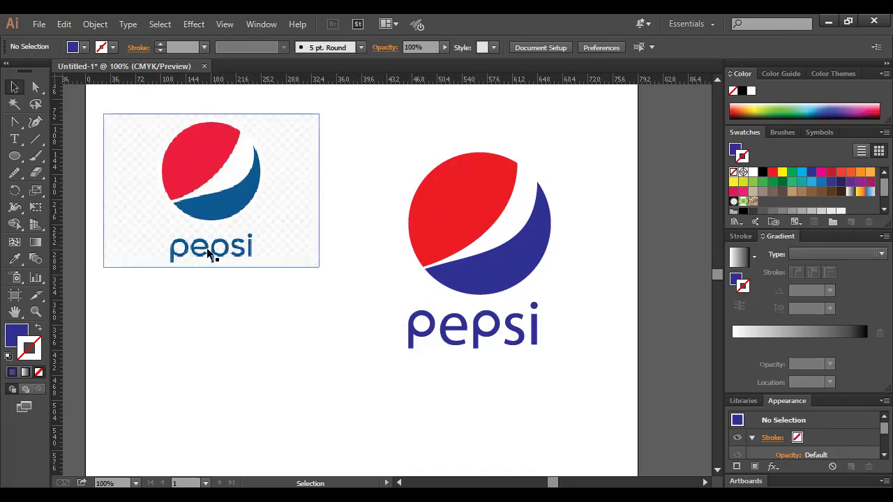
left_click(443, 351)
left_click(514, 333)
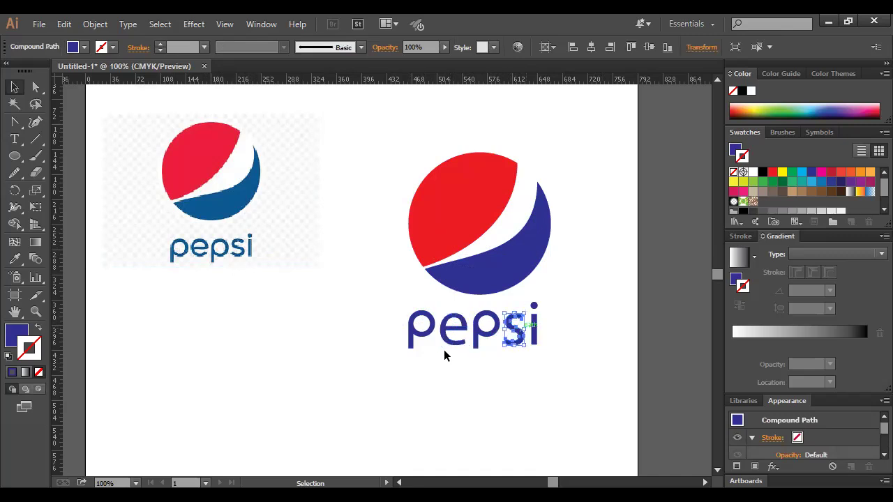
left_click(546, 351)
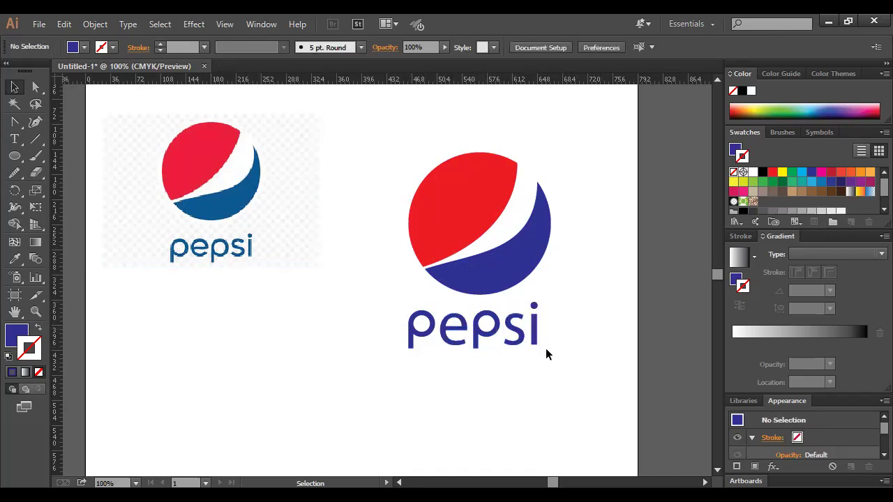
Examine the two p letters of the wordmark by selecting each one, leaving nothing selected
left_click_drag(474, 302, 494, 356)
left_click(443, 366)
left_click_drag(397, 305, 422, 350)
left_click(442, 393)
left_click(480, 332)
left_click(422, 332)
left_click(467, 394)
Select the lower-left anchor point of the globe's blue segment and move its curve handle slightly outward and down
key("ctrl+=")
left_click(35, 88)
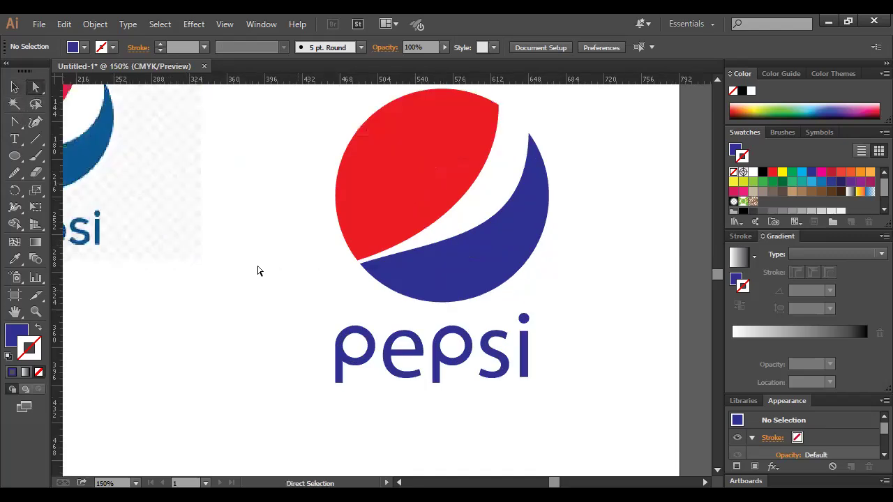
left_click_drag(259, 269, 431, 424)
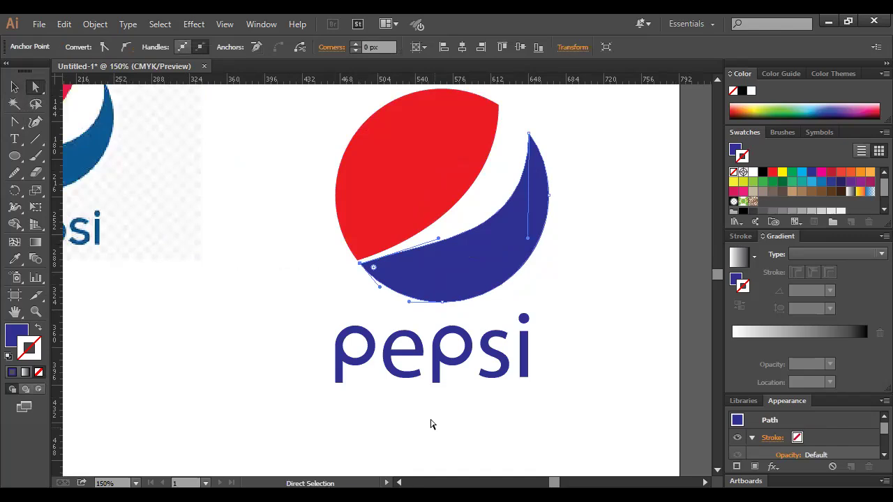
key("ctrl+=")
key("ctrl+=")
left_click_drag(445, 223, 449, 228)
Try shortening the curve handle at the blue segment's upper tip, compare the globe with the reference, and undo that adjustment
left_click_drag(623, 224, 619, 217)
left_click(663, 311)
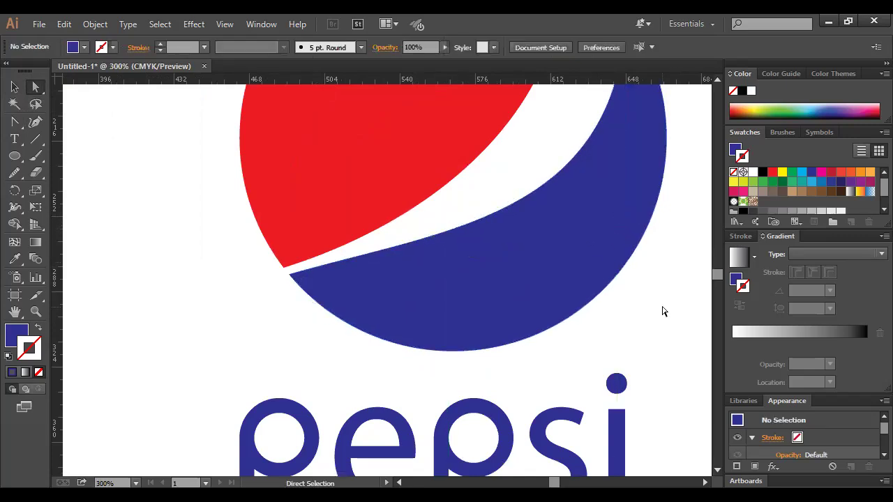
key("ctrl+minus")
key("ctrl+minus")
key("ctrl+minus")
key("ctrl+minus")
key("ctrl+plus")
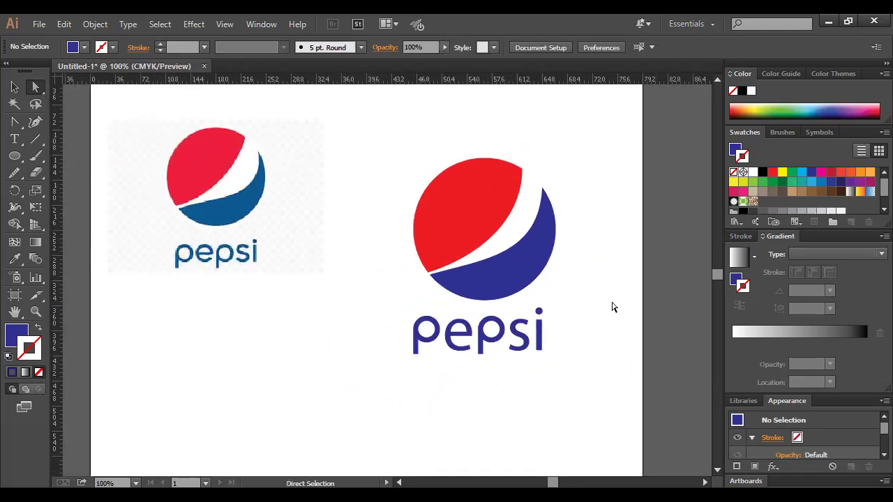
scroll(600, 311, "down", 2)
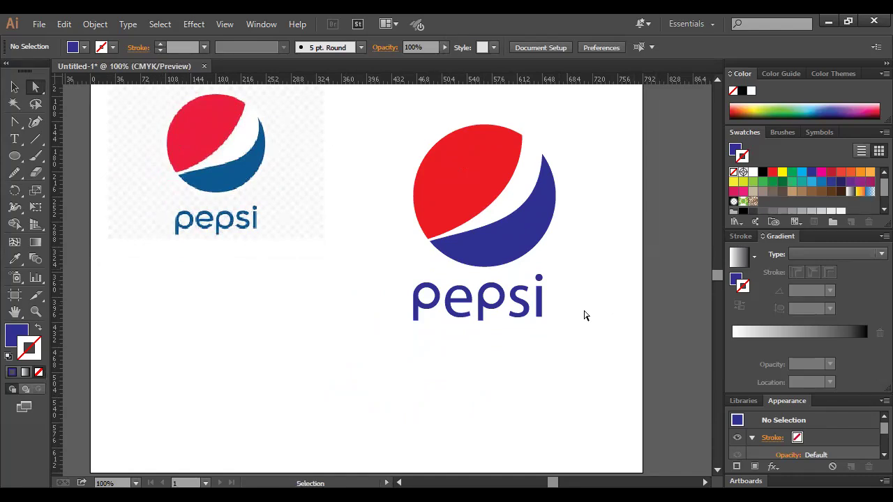
key("ctrl+z")
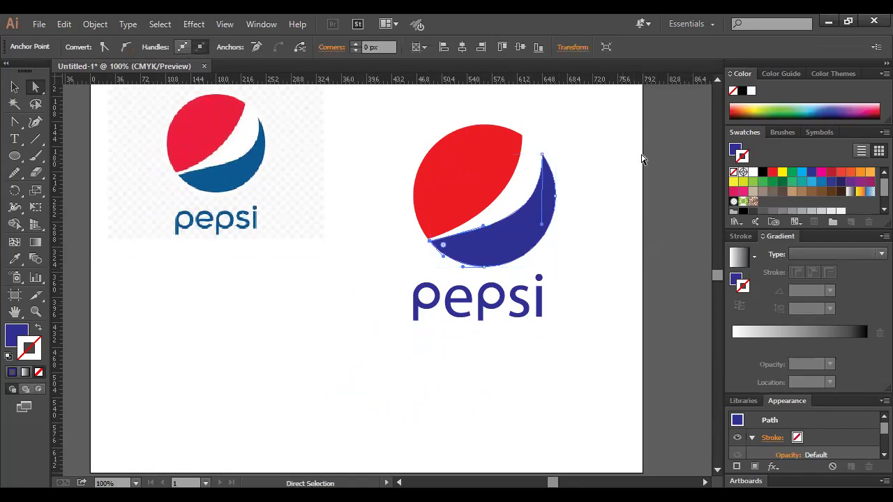
left_click(617, 219)
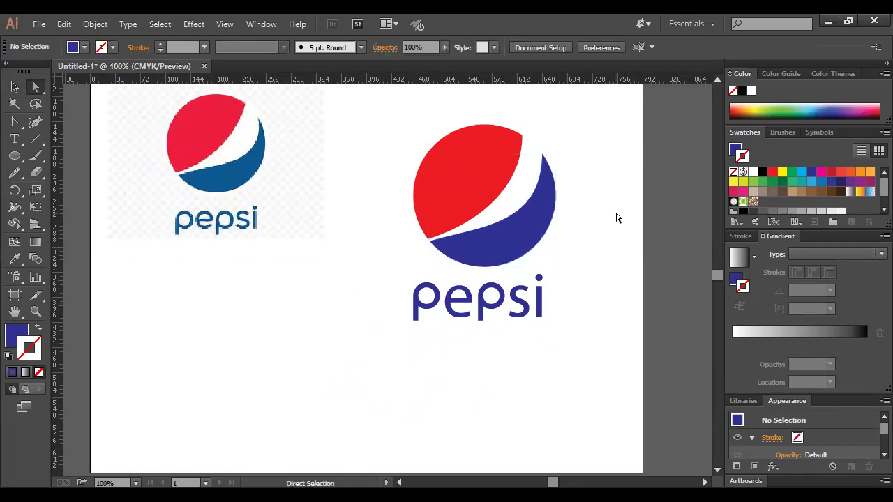